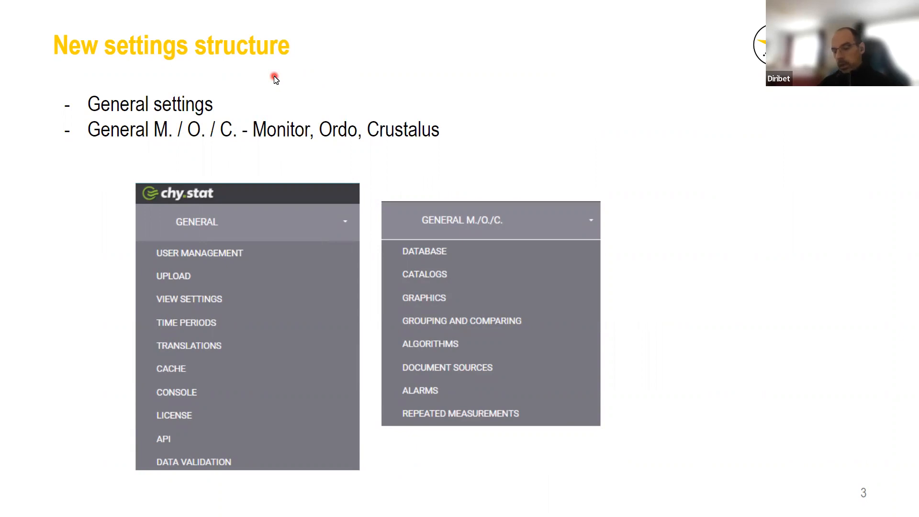
# Step: Switch from the presentation to chy.stat, open the system settings and examine the entries in the General and General M./O./C. groups
pyautogui.hotkey('alt', 'Tab')
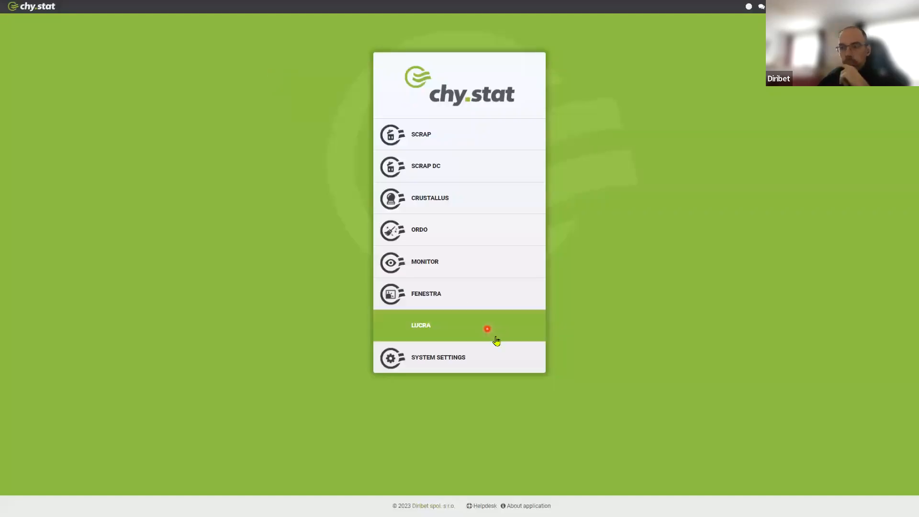
pyautogui.click(497, 370)
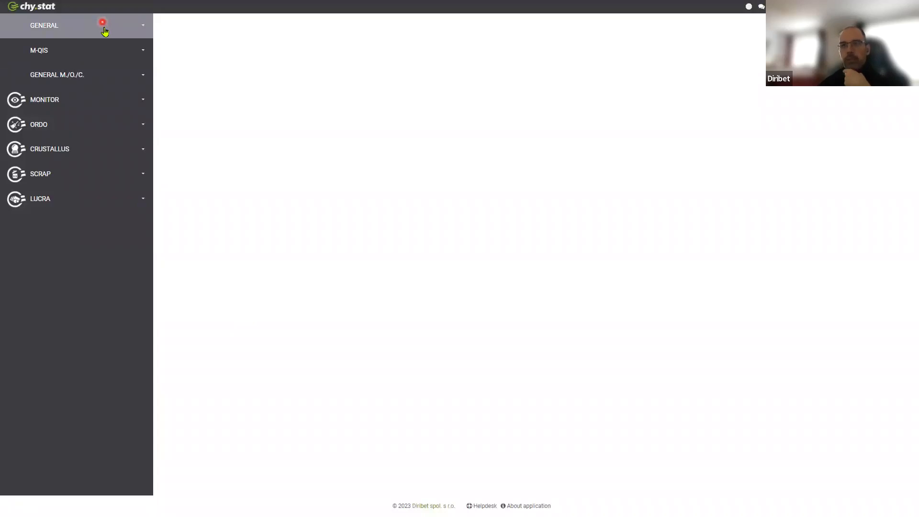
pyautogui.click(107, 30)
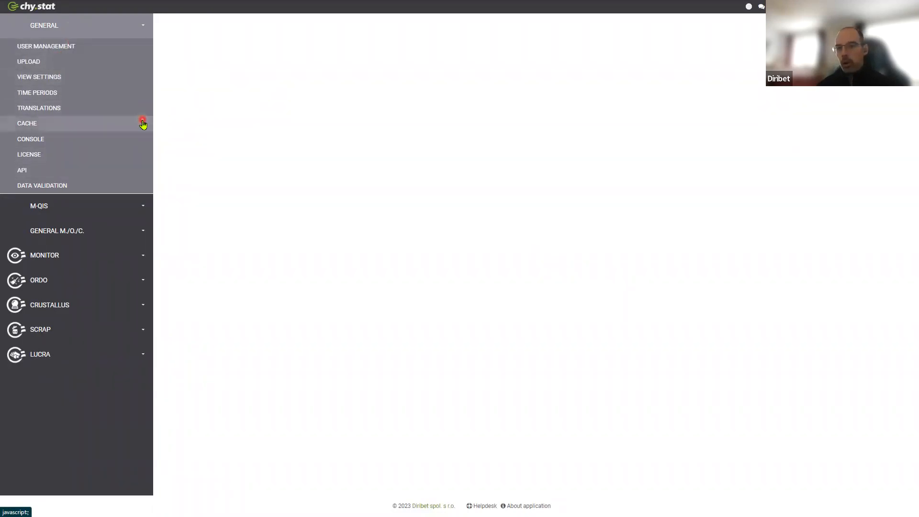
pyautogui.click(143, 25)
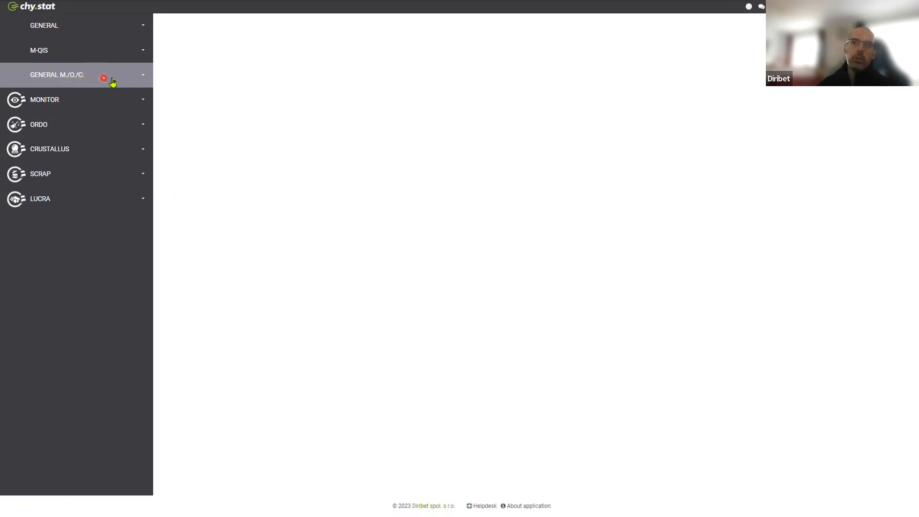
pyautogui.click(88, 85)
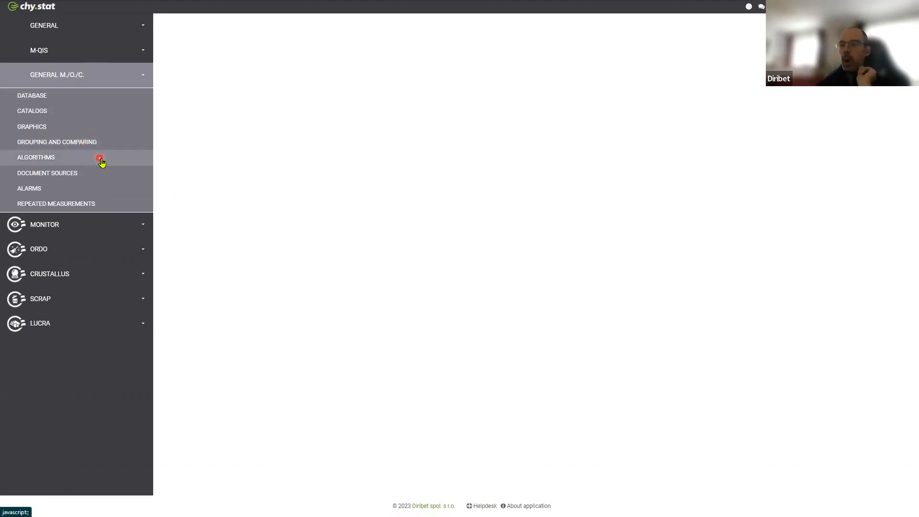
pyautogui.click(123, 77)
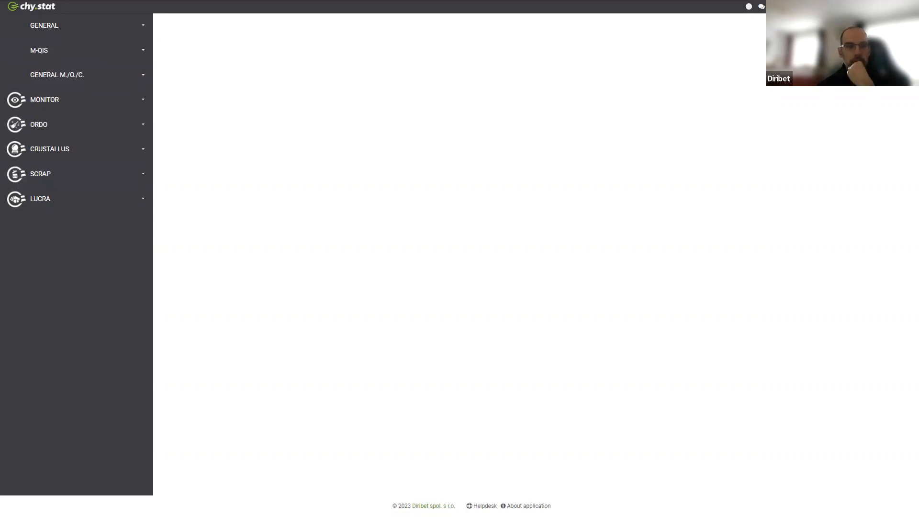
# Step: Switch back to the presentation and advance to the slide "Graphics - Tooltip for the curves"
pyautogui.click(186, 63)
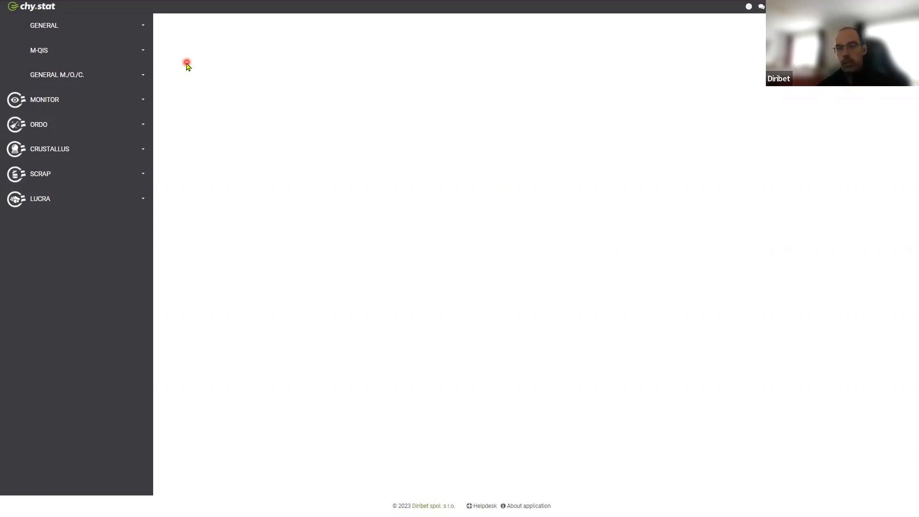
pyautogui.hotkey('alt', 'Tab')
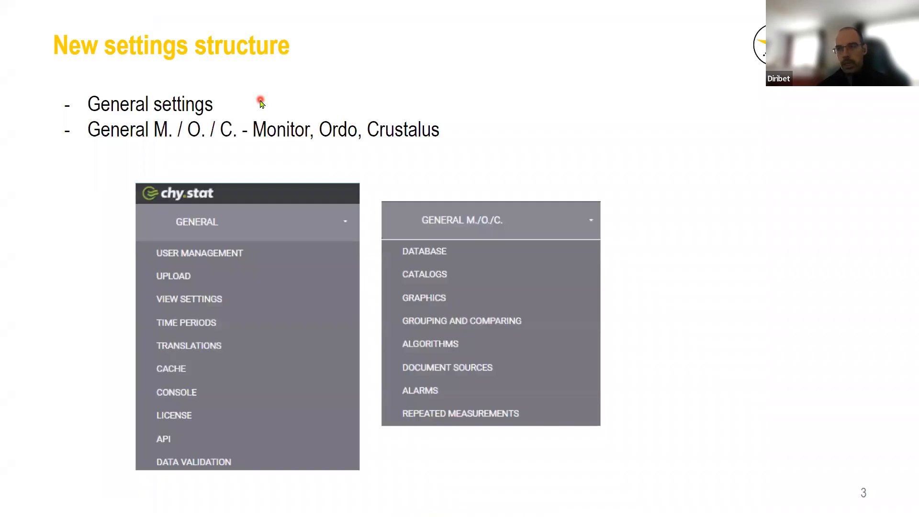
pyautogui.click(277, 120)
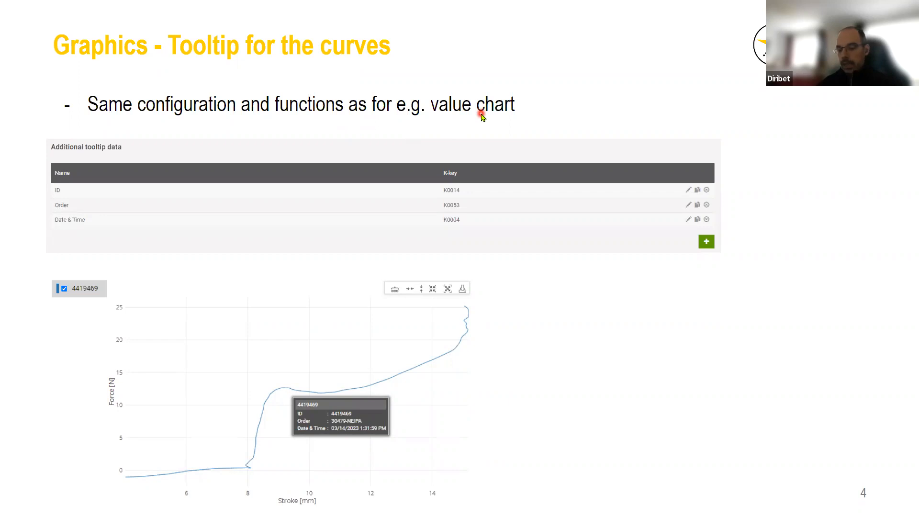
# Step: Return to chy.stat and open the Overview: Operations view in the Monitor module
pyautogui.hotkey('alt', 'Tab')
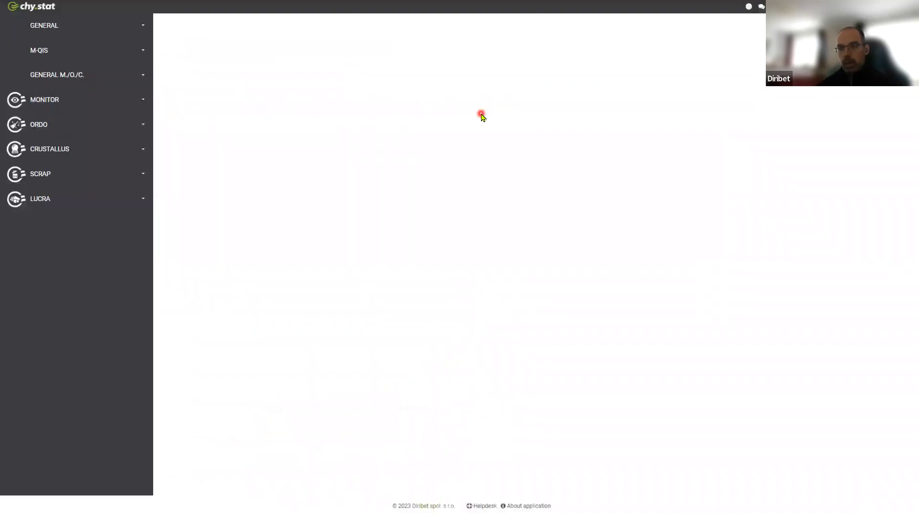
pyautogui.click(31, 10)
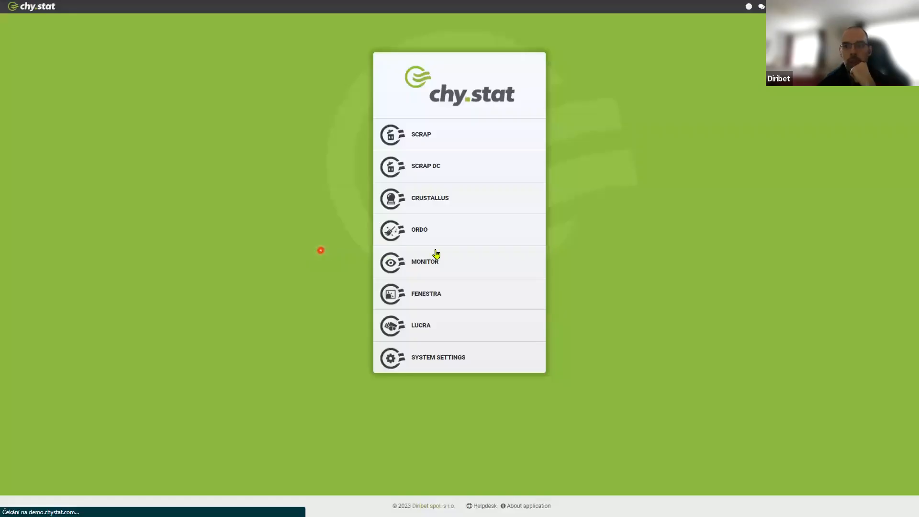
pyautogui.click(465, 273)
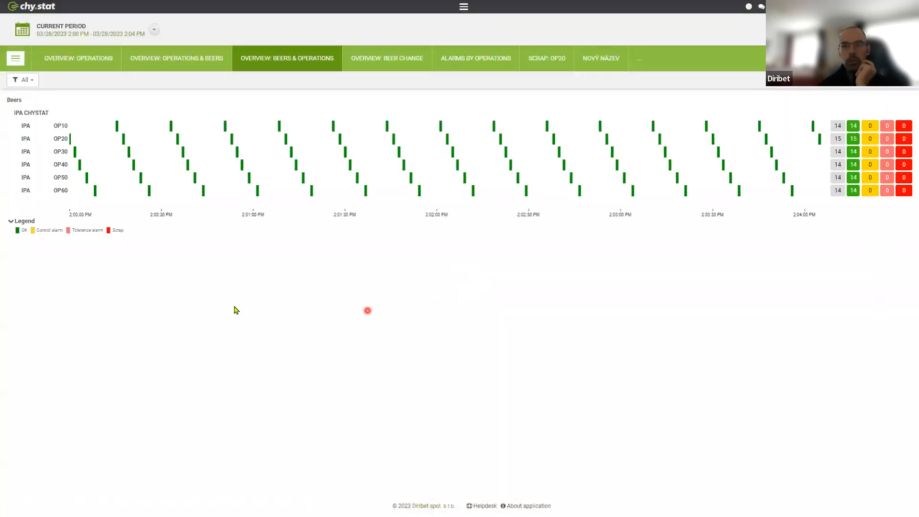
pyautogui.click(82, 65)
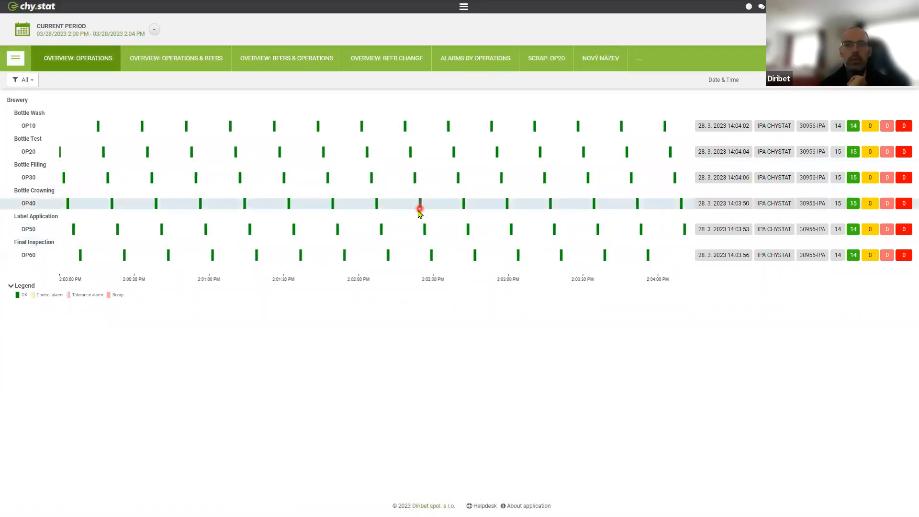
# Step: Set the displayed time period of the operations overview to Last hour
pyautogui.click(154, 30)
pyautogui.moveTo(202, 105)
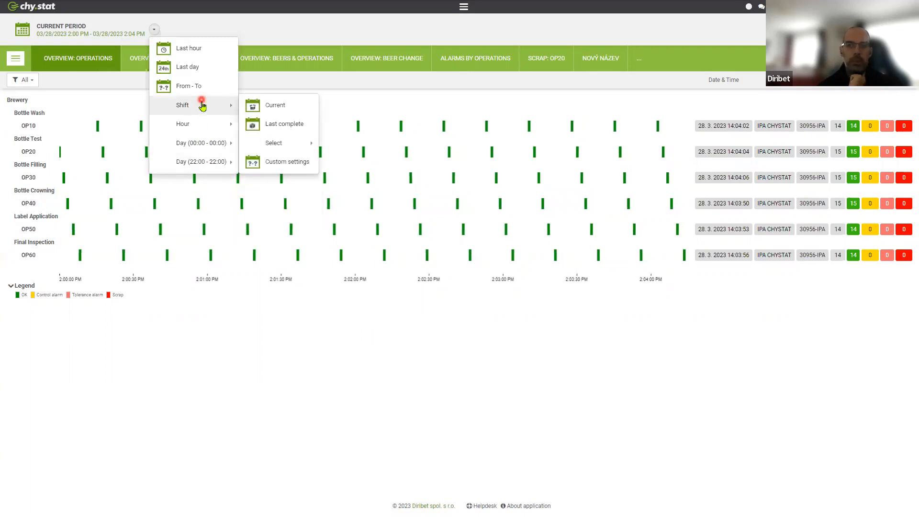
pyautogui.click(293, 140)
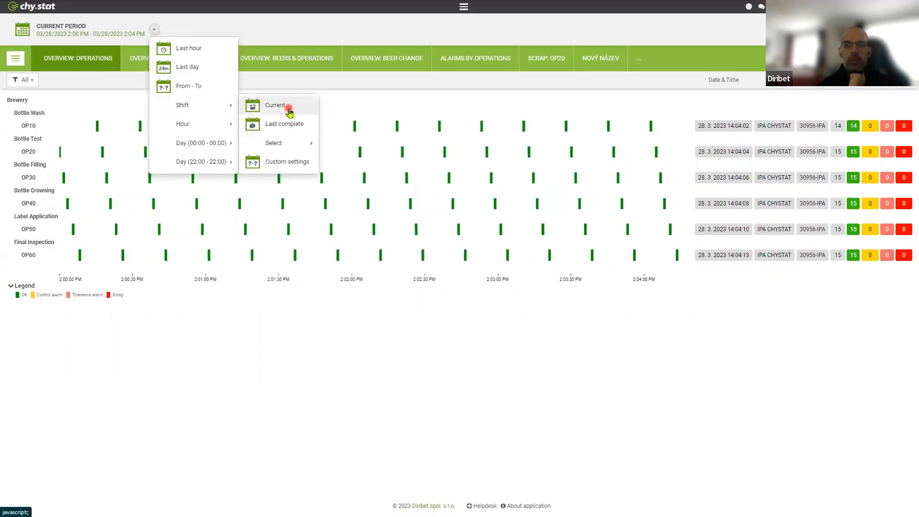
pyautogui.click(197, 49)
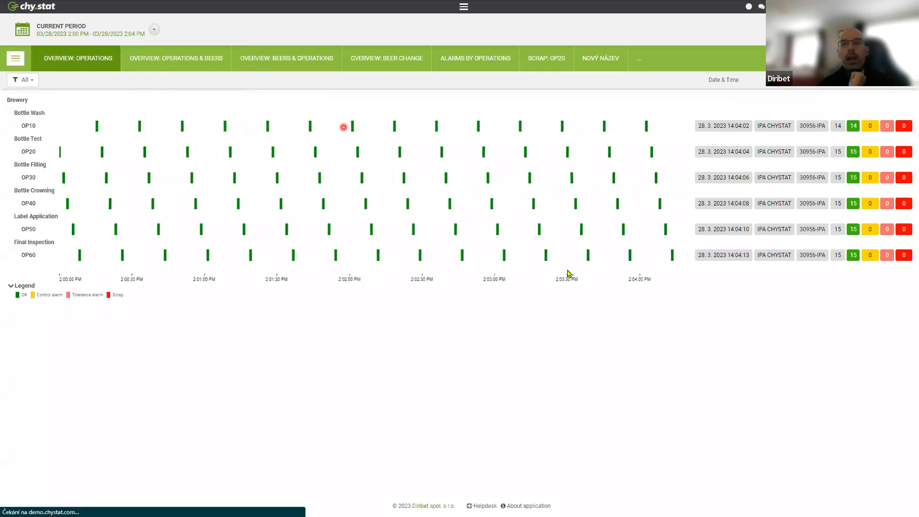
# Step: Open an OP40 Bottle Crowning part from the timeline and examine the curve tooltips in its "Stroke - Force - Time: Last 30 curves" chart
pyautogui.moveTo(235, 235); pyautogui.dragTo(388, 234)
pyautogui.click(340, 232)
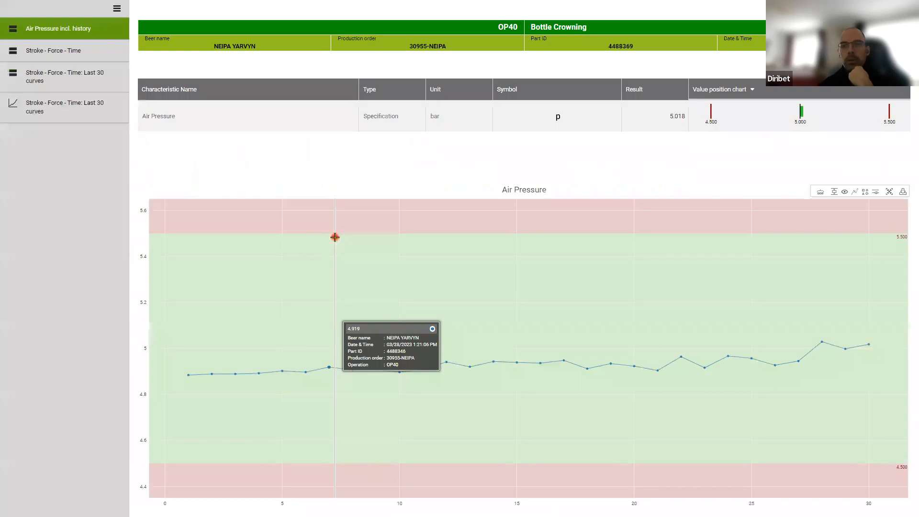
pyautogui.click(82, 117)
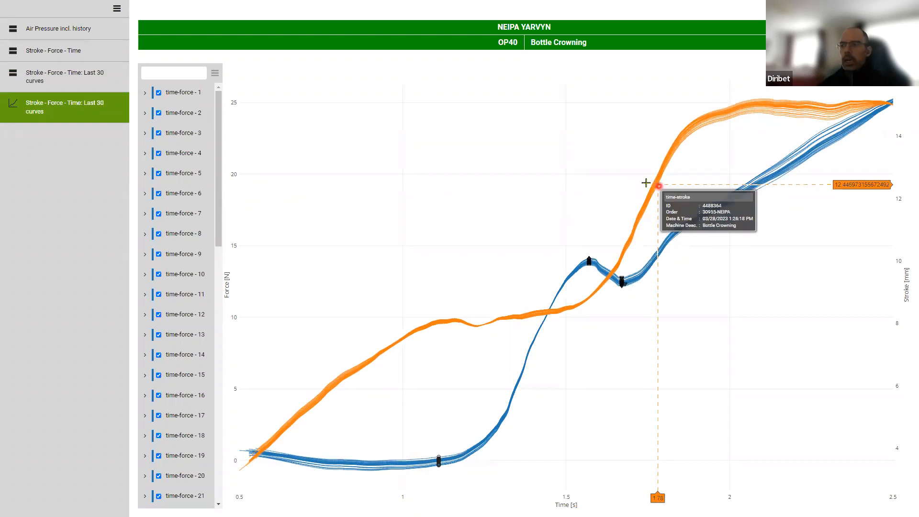
pyautogui.moveTo(629, 177); pyautogui.dragTo(712, 219)
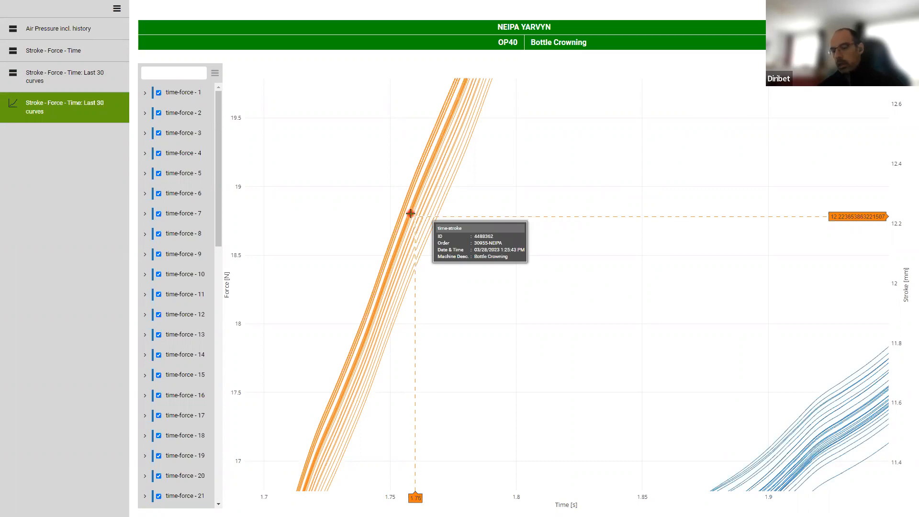
pyautogui.click(459, 32)
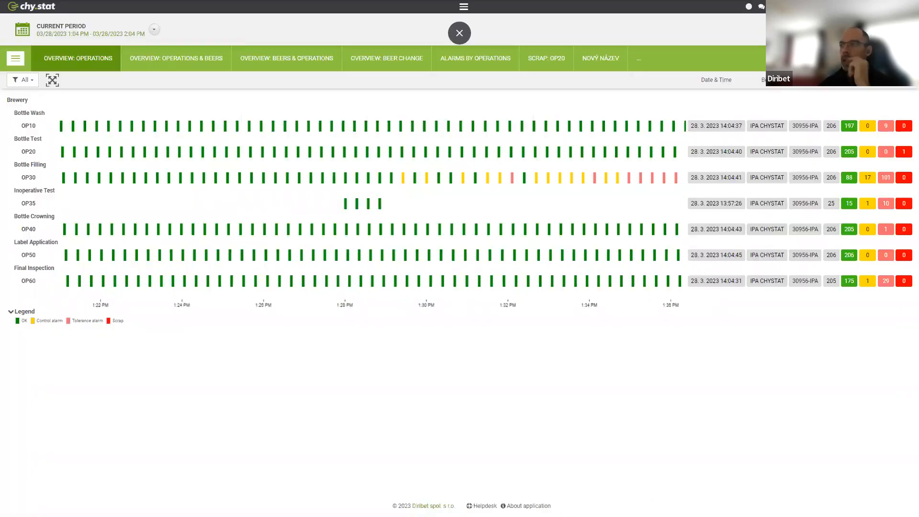
# Step: In the system settings' General M./O./C. graphics list, sort by type and open "Monitor, Ordo: Curve" for editing
pyautogui.click(33, 8)
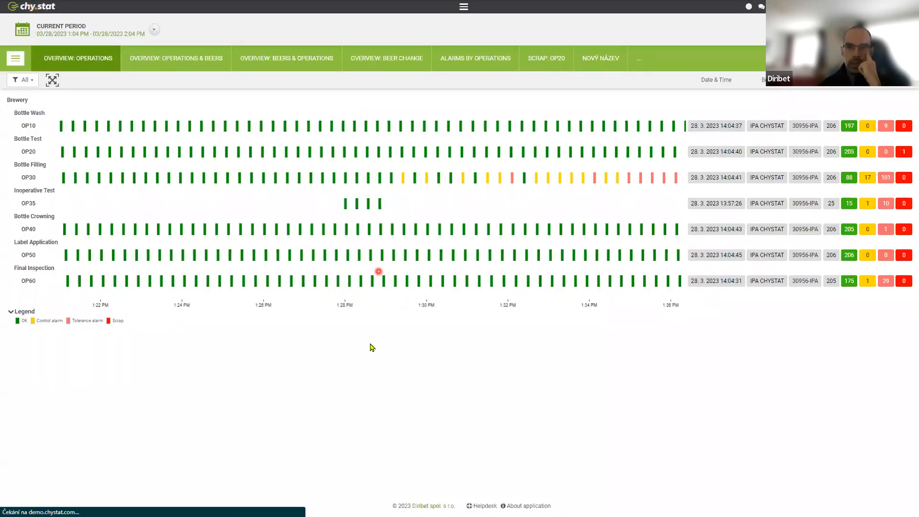
pyautogui.click(491, 355)
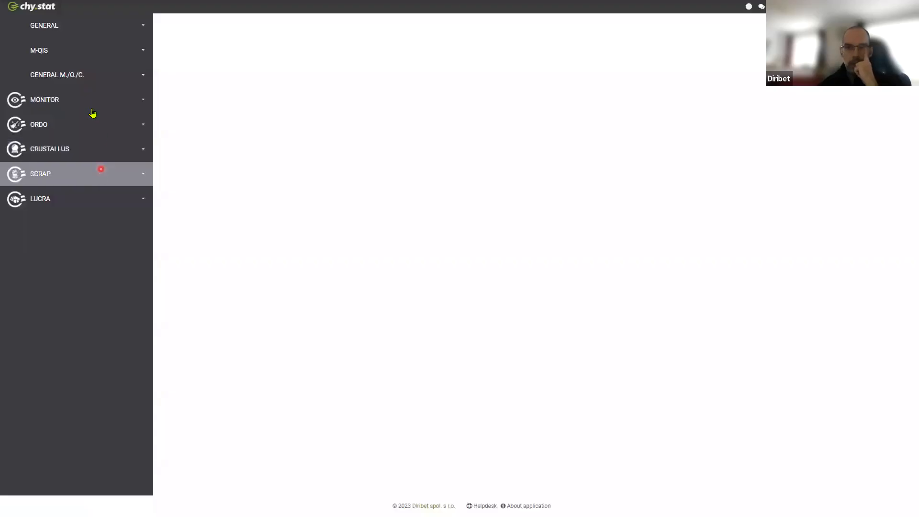
pyautogui.click(96, 77)
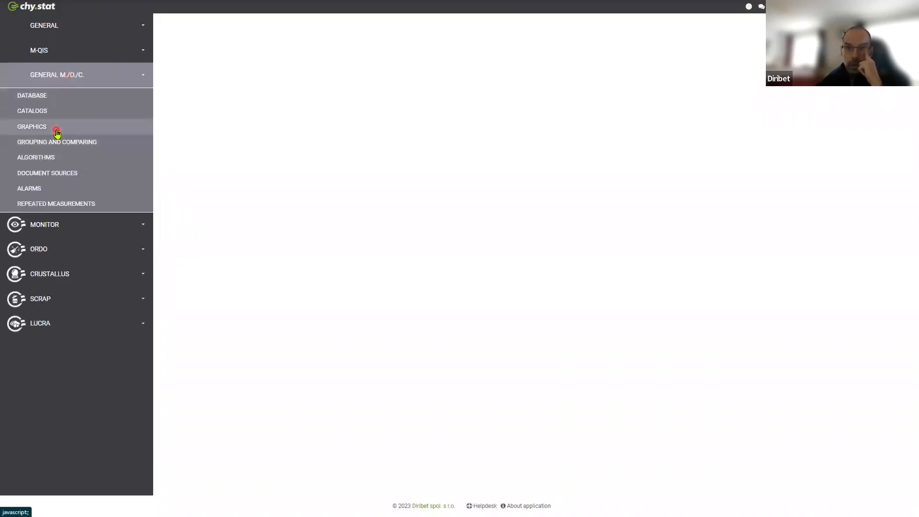
pyautogui.click(56, 131)
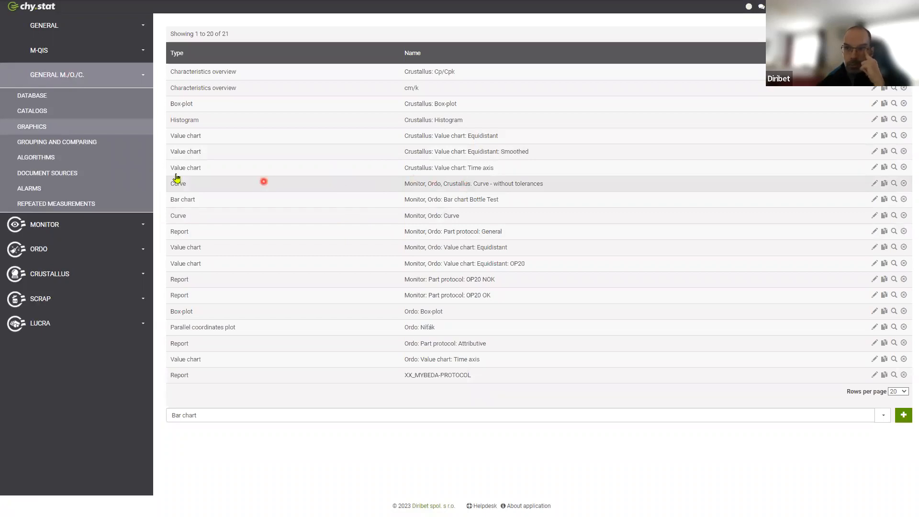
pyautogui.click(196, 62)
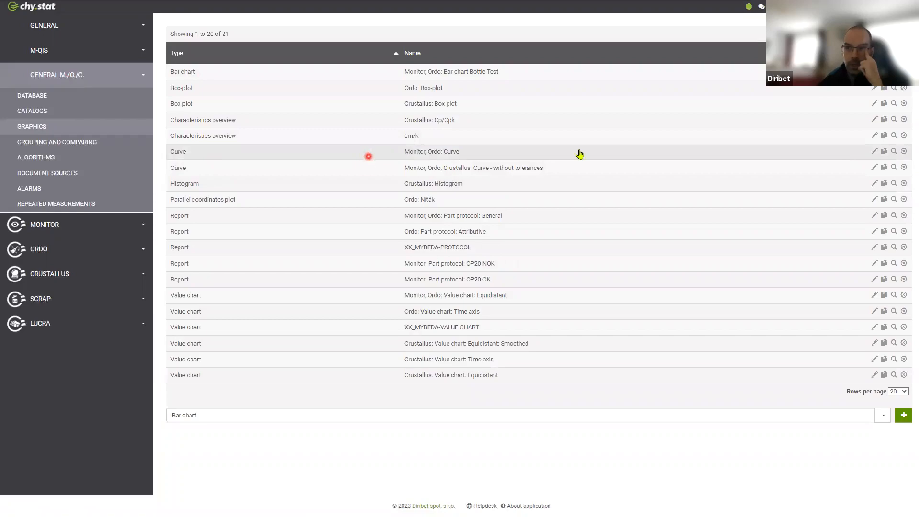
pyautogui.click(874, 151)
# Step: Create a new additional tooltip data entry for the curve graphic with the name Machine
pyautogui.scroll(-3, 359, 261)
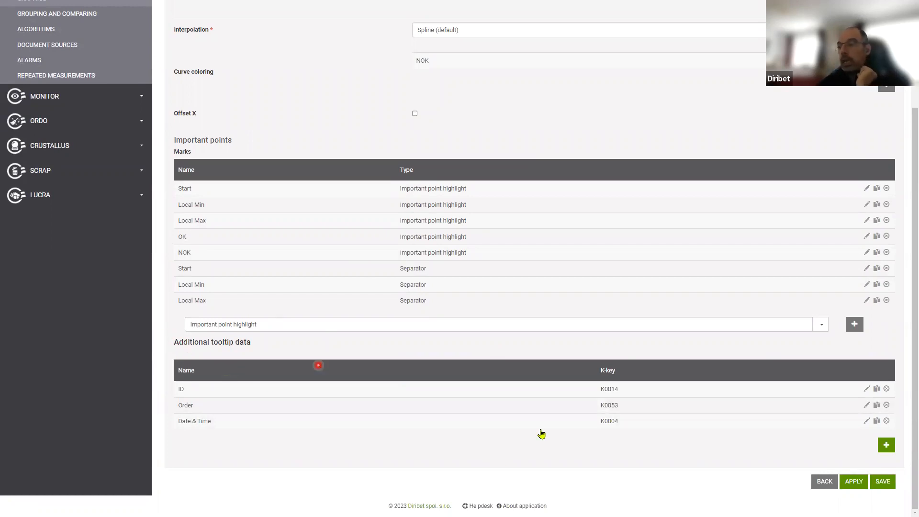
pyautogui.click(886, 444)
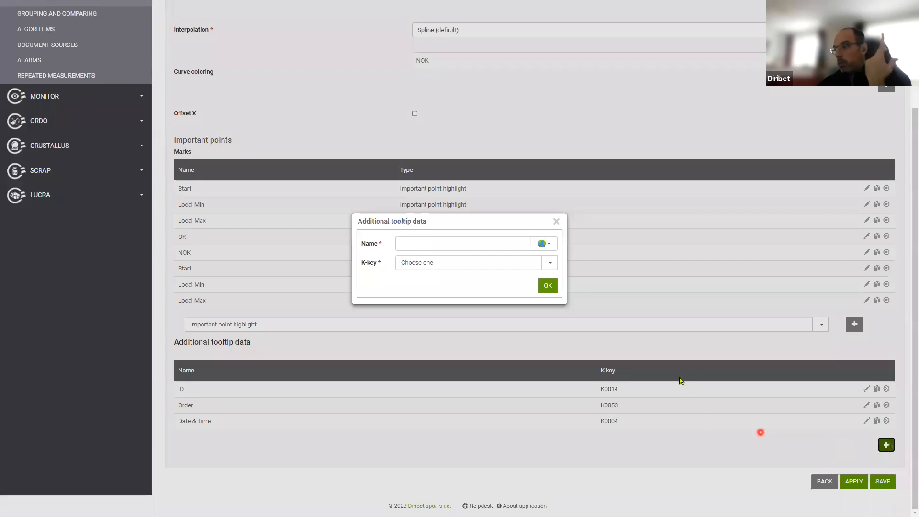
pyautogui.click(443, 239)
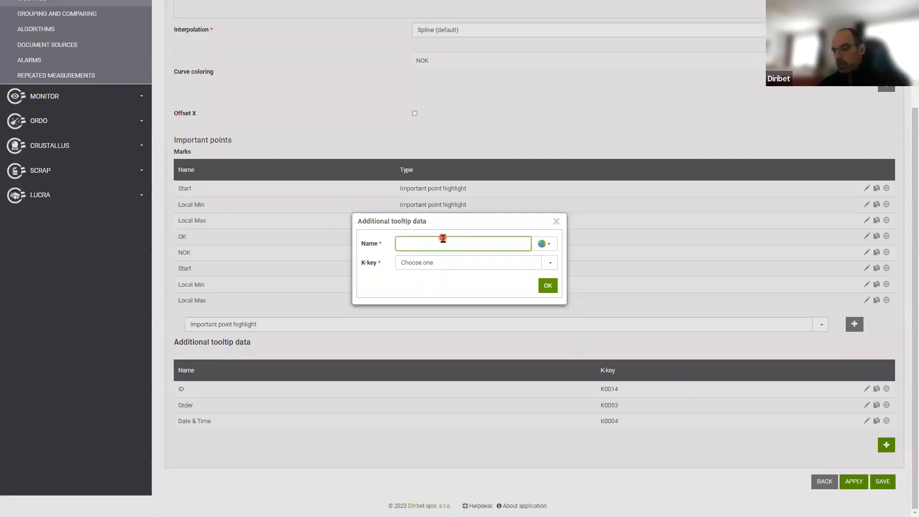
pyautogui.write('Machine')
# Step: Assign the K-key K4063 (MABEZ) to the Machine tooltip entry, add it and apply the curve settings
pyautogui.click(483, 260)
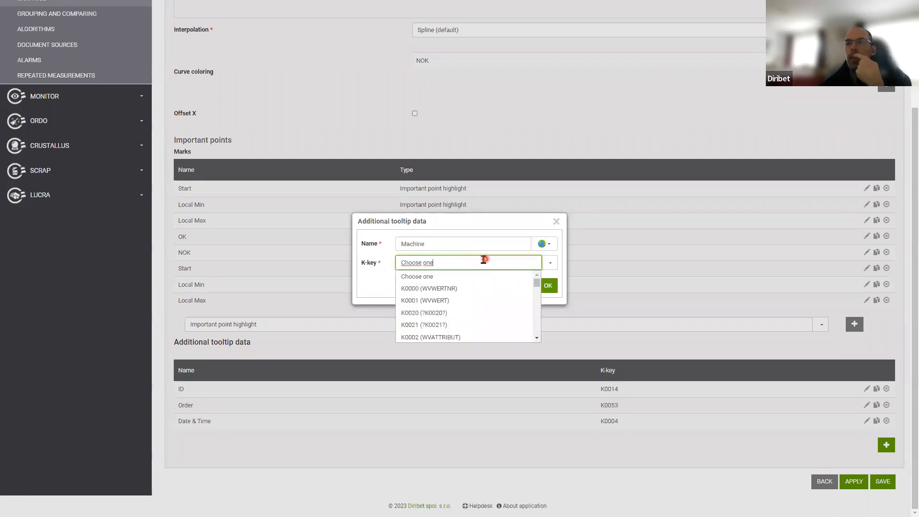
pyautogui.scroll(-2, 495, 279)
pyautogui.scroll(5, 486, 268)
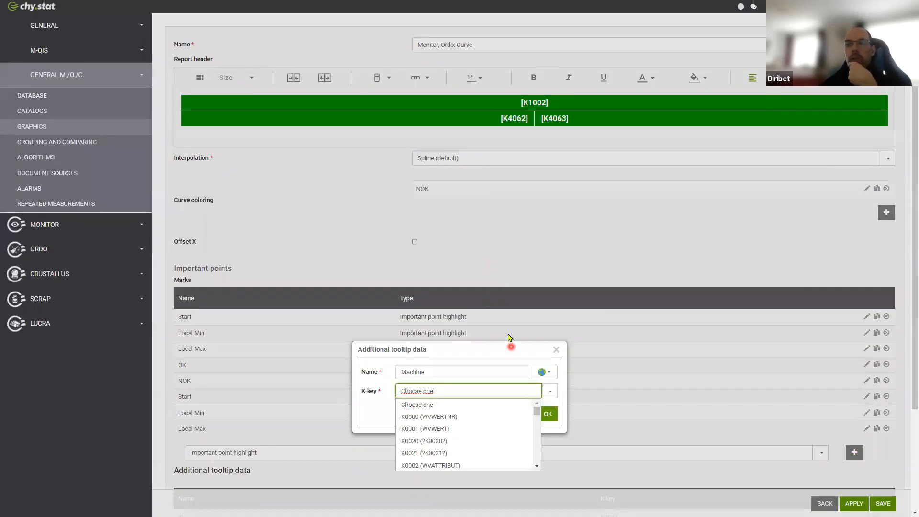
pyautogui.scroll(-2, 669, 307)
pyautogui.scroll(-2, 663, 303)
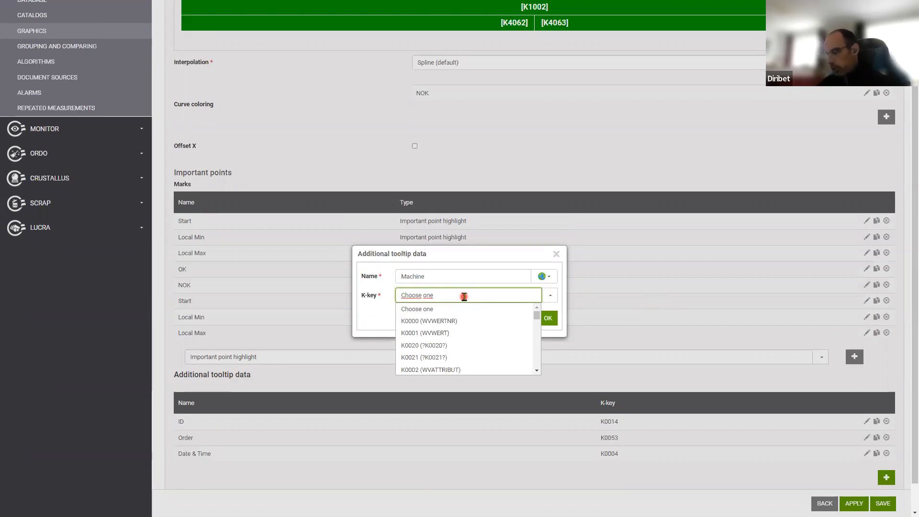
pyautogui.write('40')
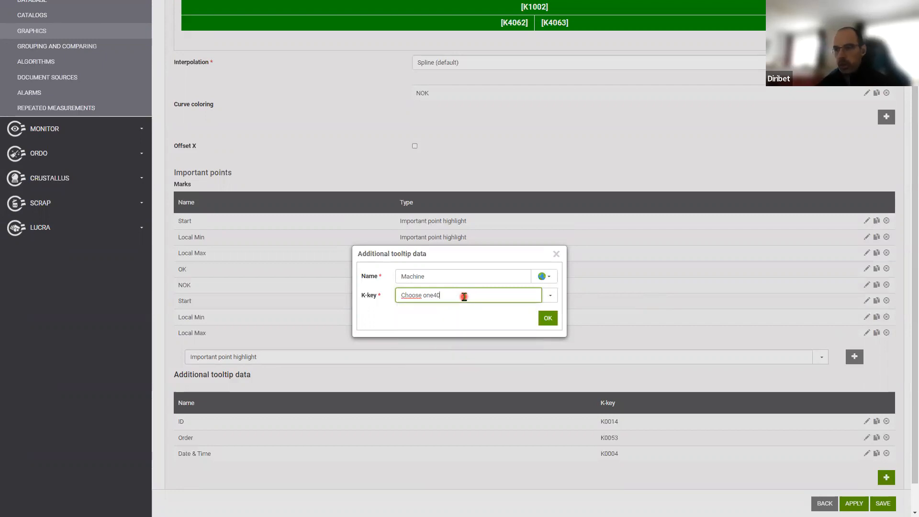
pyautogui.hotkey('ctrl', 'a')
pyautogui.write('4063')
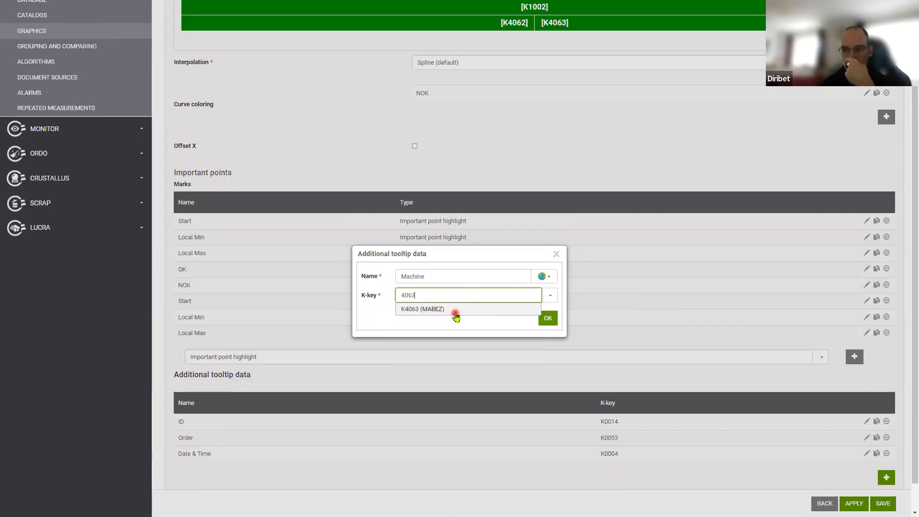
pyautogui.click(453, 310)
pyautogui.click(548, 318)
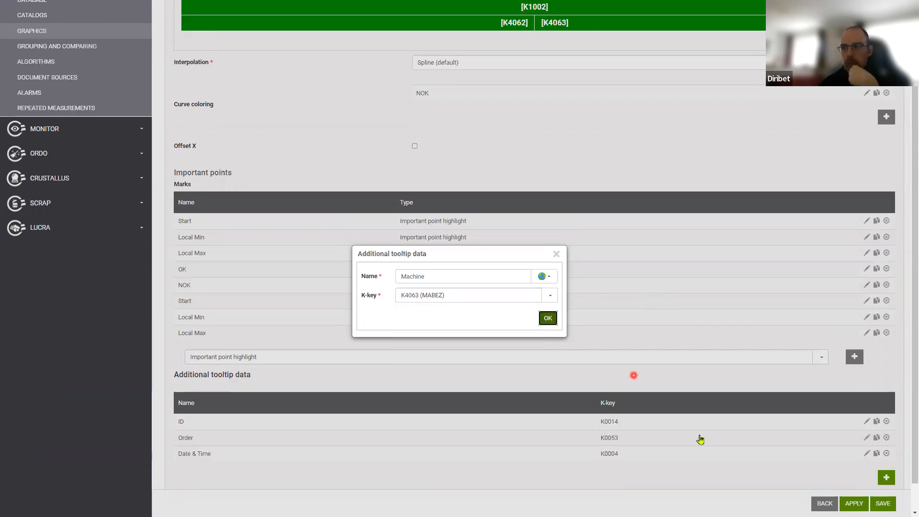
pyautogui.click(854, 504)
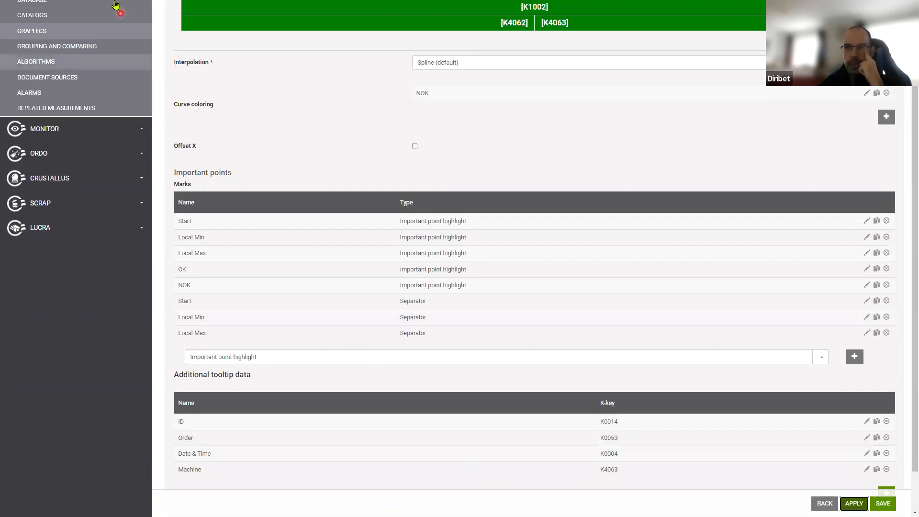
# Step: Return to Monitor and check the OP40 Bottle Crowning part's last 30 curves chart for the added machine entry in the tooltips
pyautogui.scroll(2, 216, 106)
pyautogui.click(31, 6)
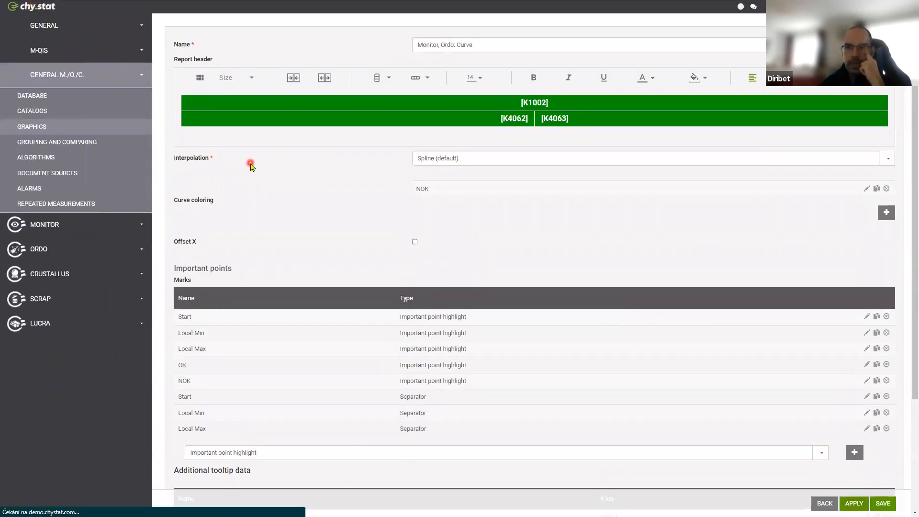
pyautogui.click(464, 268)
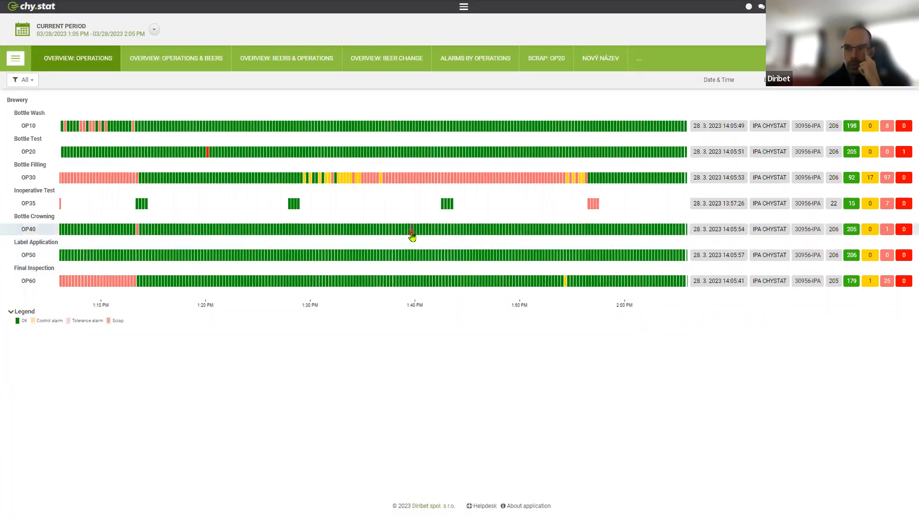
pyautogui.click(411, 238)
pyautogui.click(62, 111)
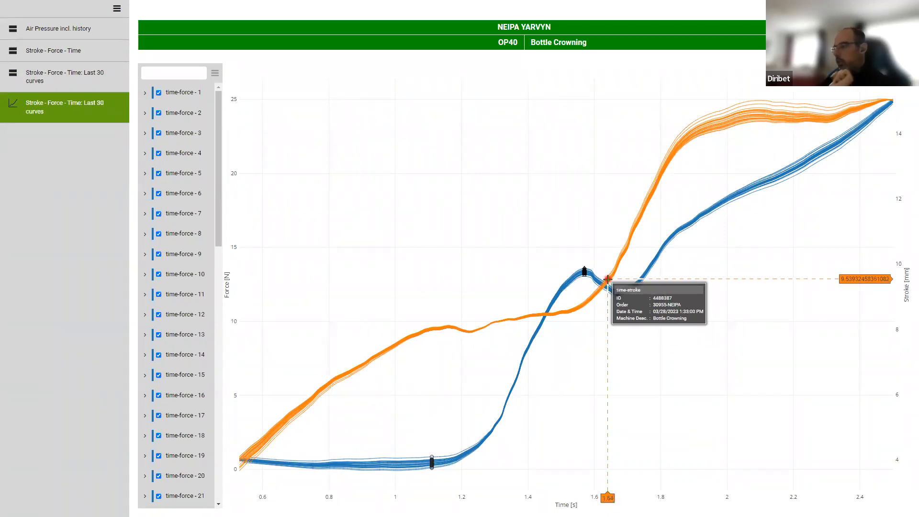
pyautogui.click(615, 291)
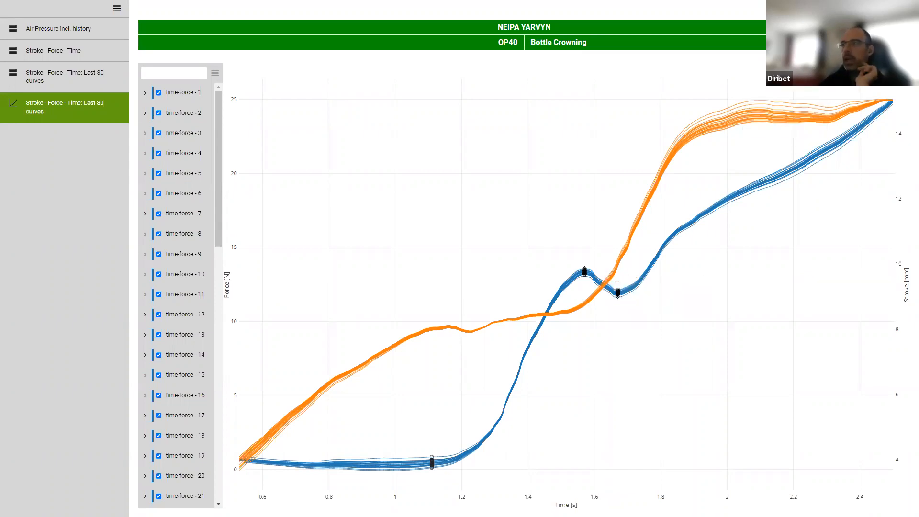
pyautogui.hotkey('ctrl', 'w')
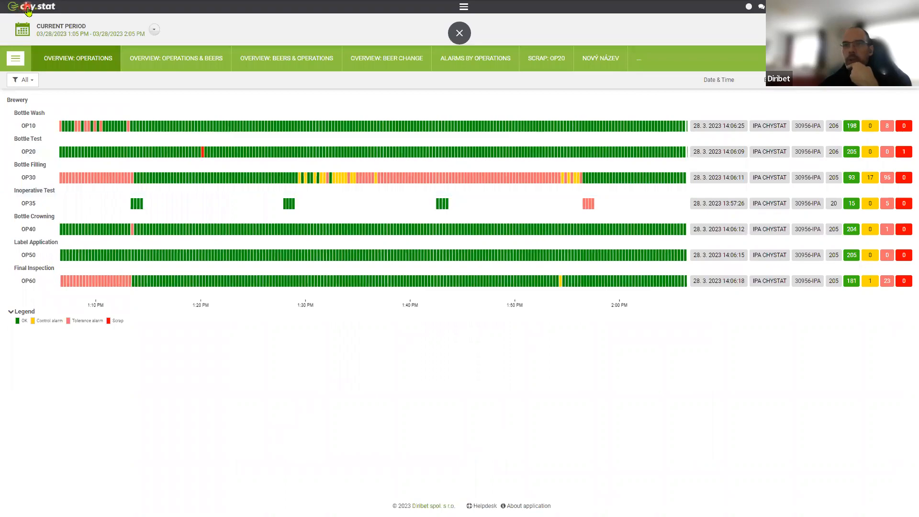
# Step: Open the system settings' General M./O./C. section and show the presentation slide "Graphics - reports configurations" before returning to chy.stat
pyautogui.click(27, 10)
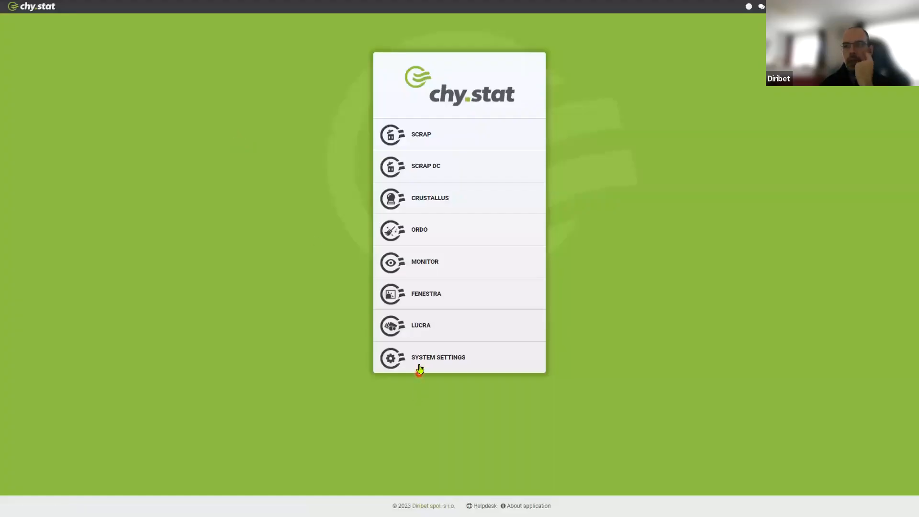
pyautogui.click(413, 365)
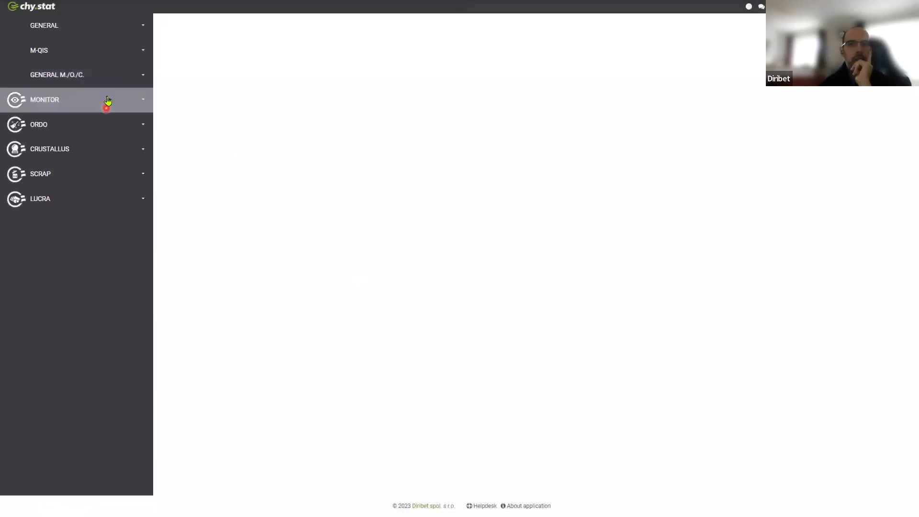
pyautogui.click(106, 76)
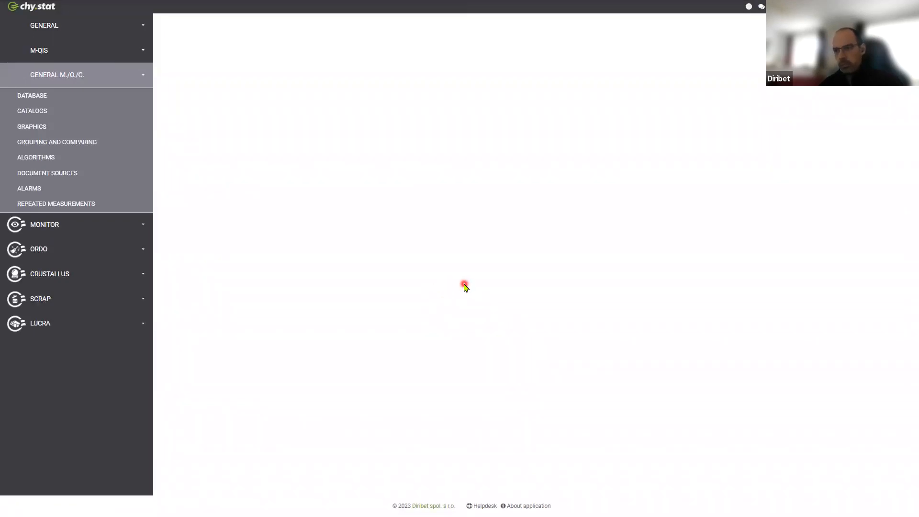
pyautogui.press('Right')
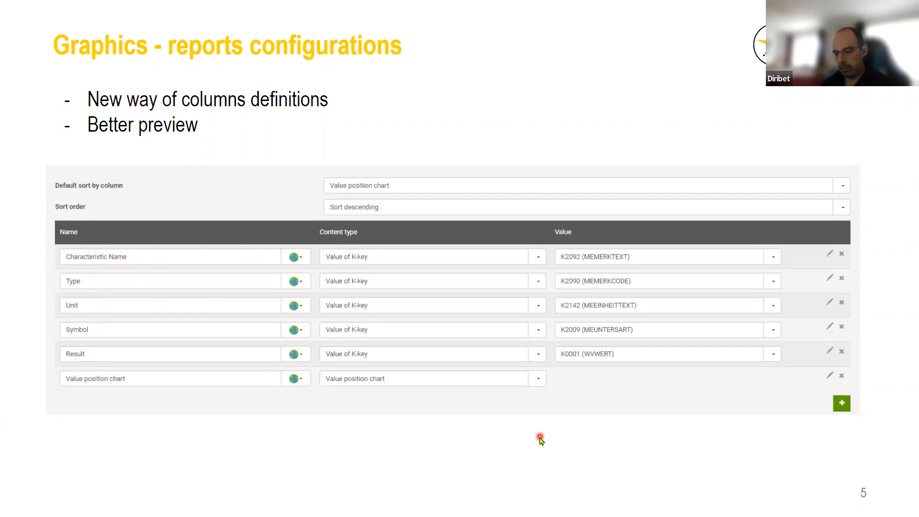
pyautogui.hotkey('alt', 'Tab')
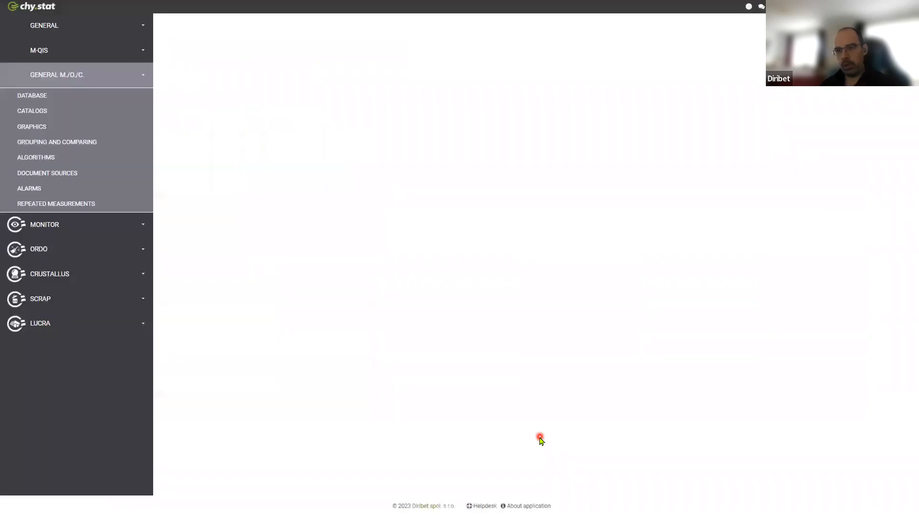
# Step: In the General M./O./C. graphics list, open the report "Monitor, Ordo: Part protocol: General" for editing
pyautogui.click(85, 30)
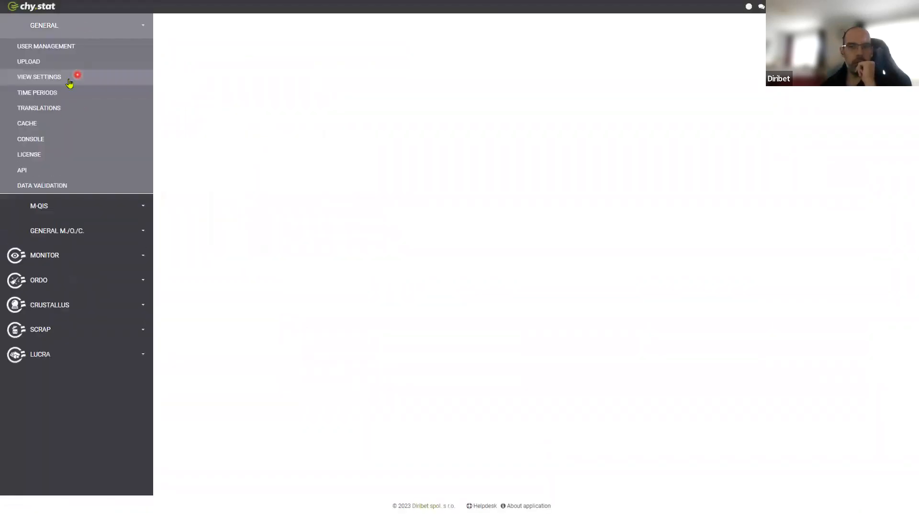
pyautogui.click(85, 231)
pyautogui.click(48, 126)
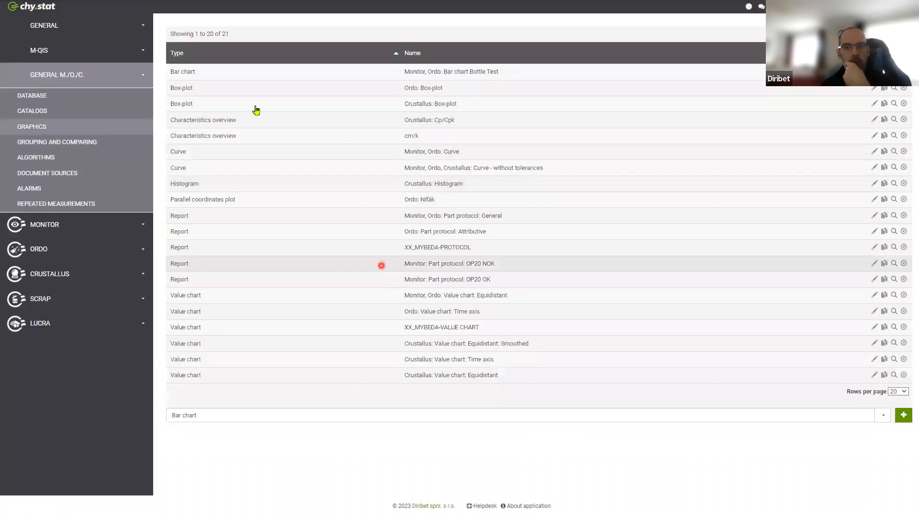
pyautogui.click(217, 233)
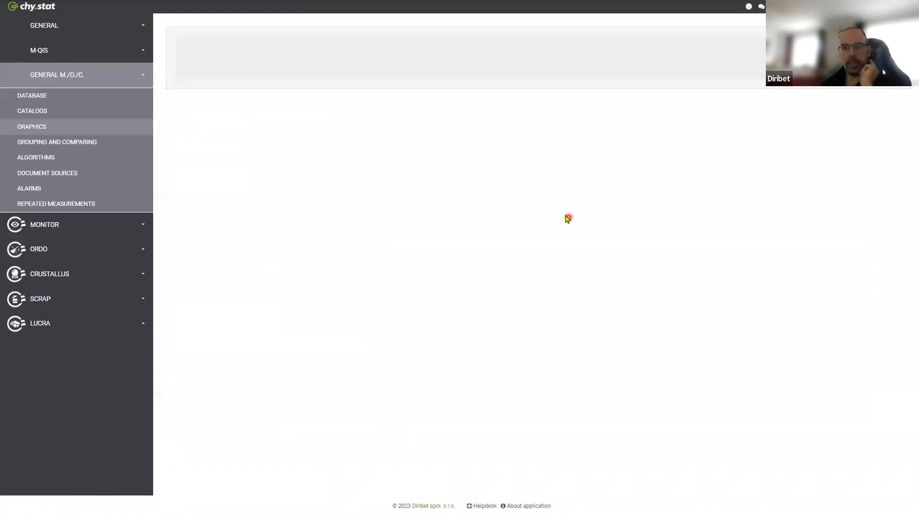
pyautogui.click(813, 389)
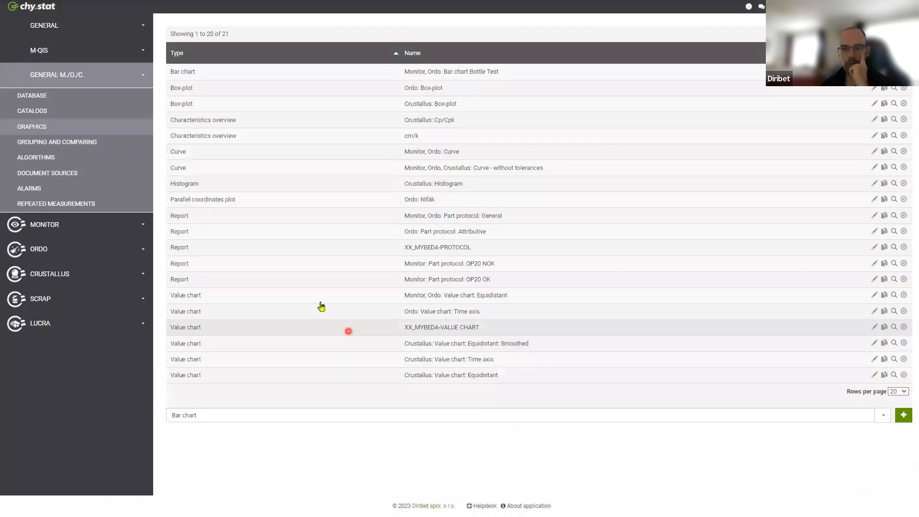
pyautogui.click(479, 219)
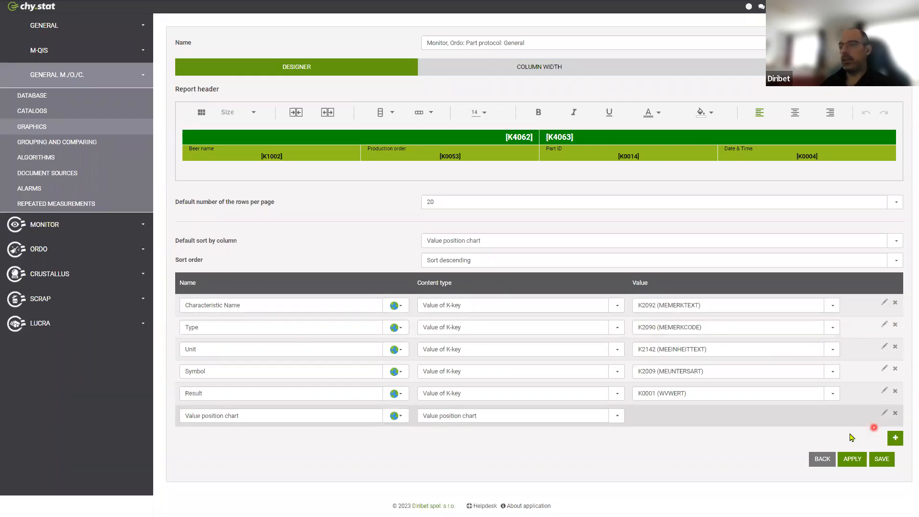
# Step: Add an empty column to the report, view its available content types and remove the column again
pyautogui.click(895, 438)
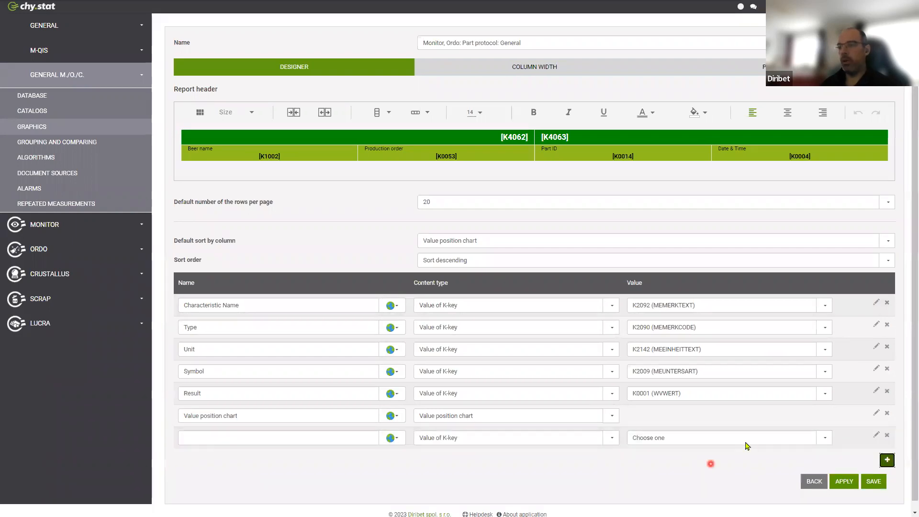
pyautogui.click(206, 438)
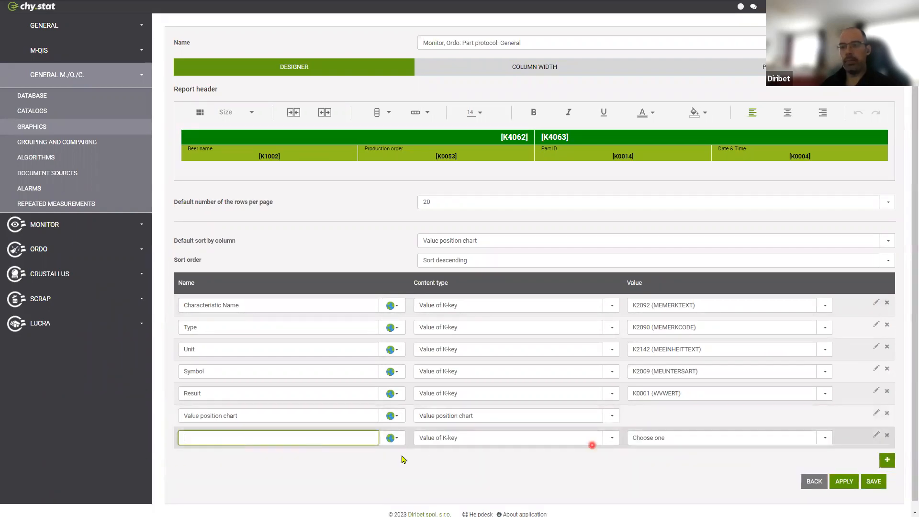
pyautogui.click(612, 437)
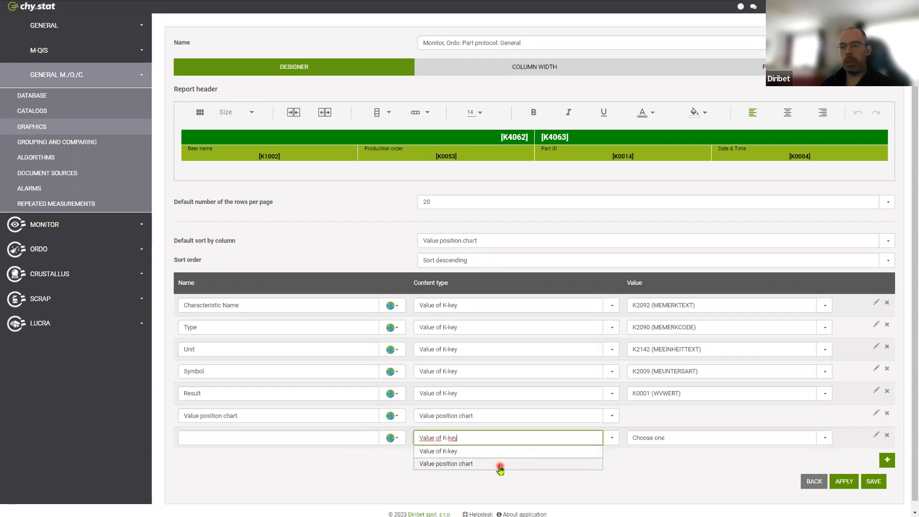
pyautogui.click(697, 438)
pyautogui.click(888, 436)
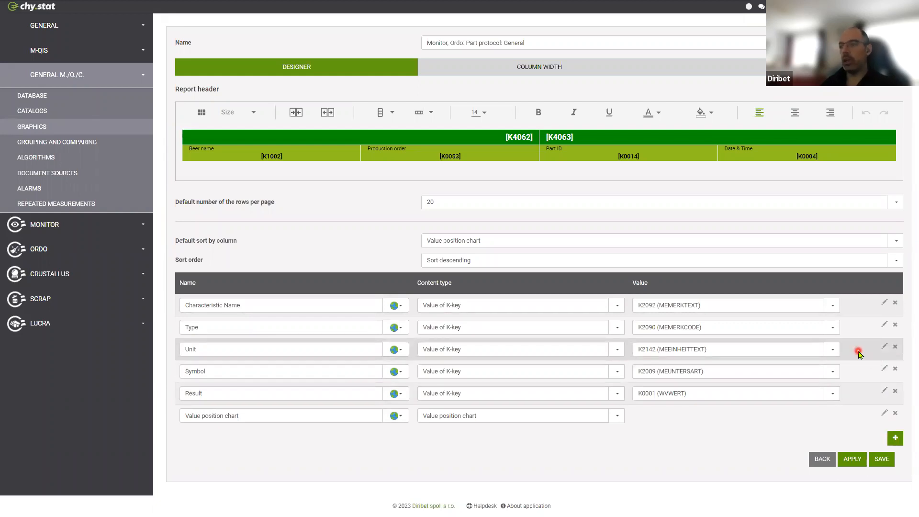
# Step: Preview the General part protocol report with its header and columns, and return to the graphics list without saving
pyautogui.moveTo(860, 352)
pyautogui.mouseDown()
pyautogui.moveTo(858, 397)
pyautogui.moveTo(860, 350)
pyautogui.mouseUp()
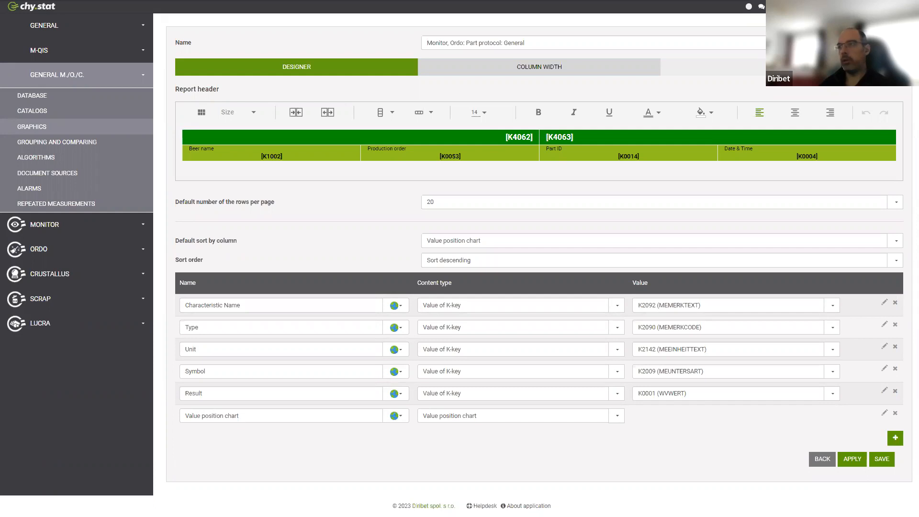
pyautogui.click(809, 67)
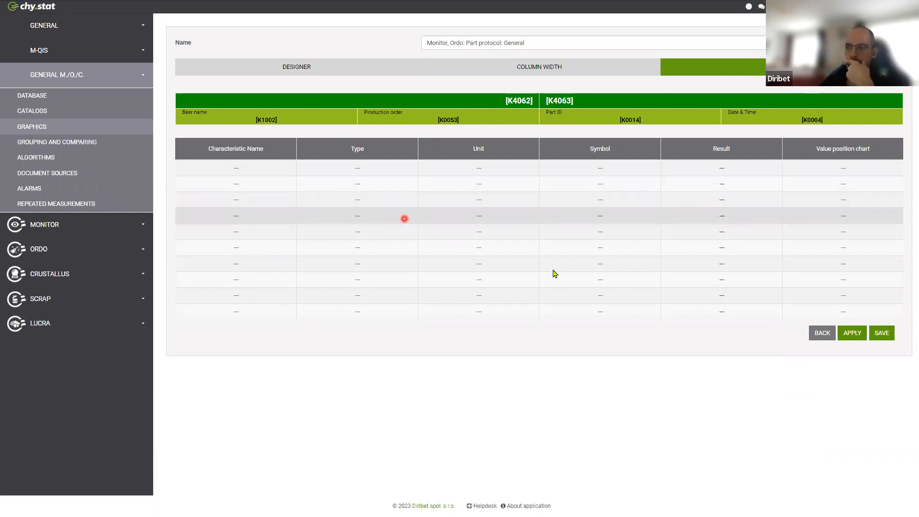
pyautogui.click(822, 333)
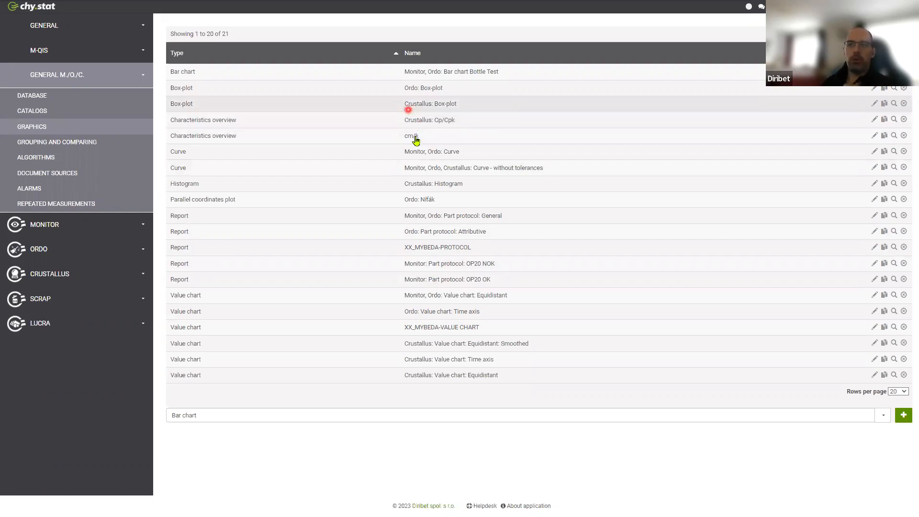
# Step: Open the "Crustallus: Cp/Cpk" characteristics overview, review its column definitions and return to the graphics list
pyautogui.click(445, 121)
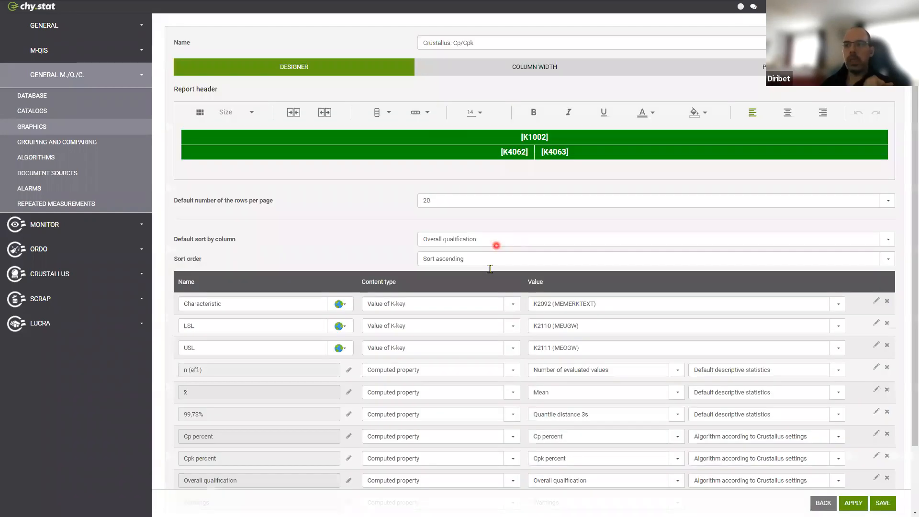
pyautogui.scroll(-2, 490, 270)
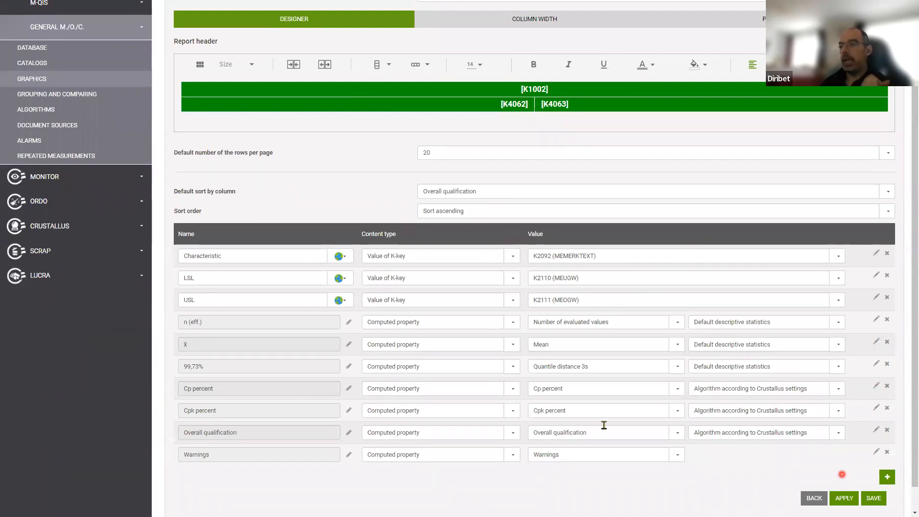
pyautogui.click(814, 499)
pyautogui.click(201, 296)
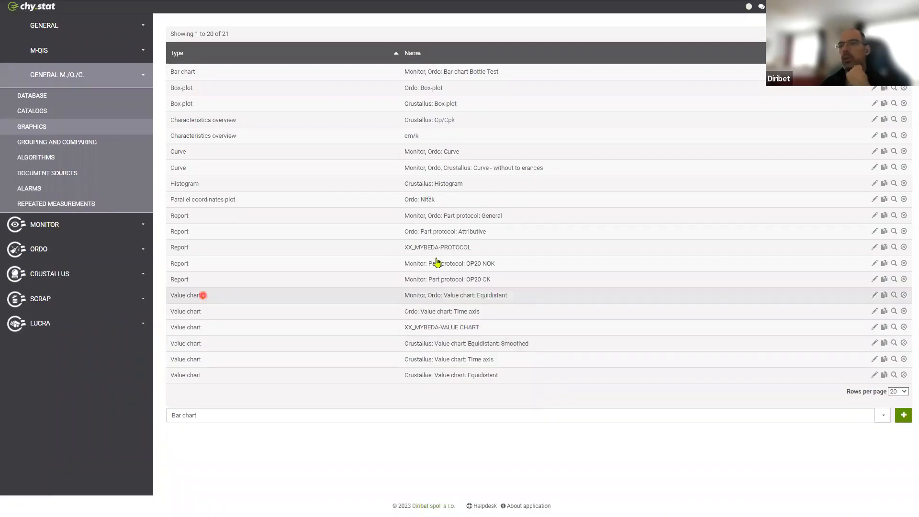
pyautogui.click(484, 263)
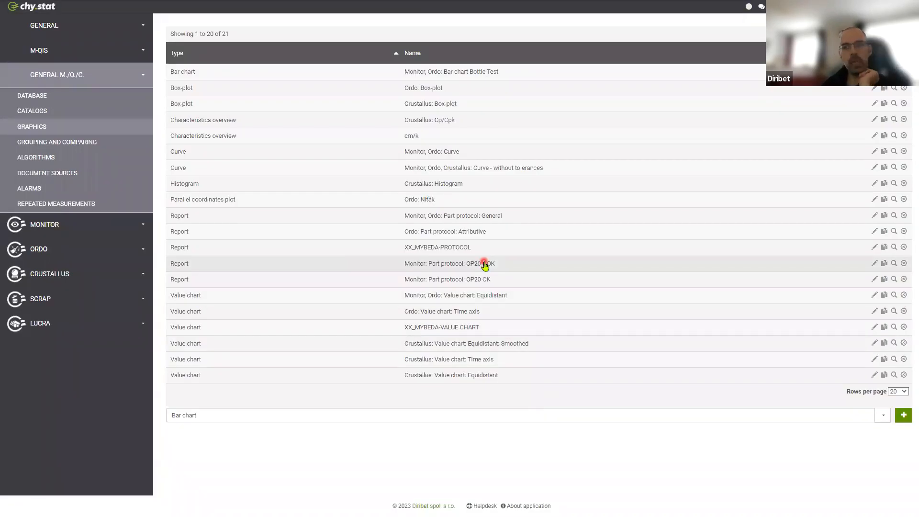
pyautogui.click(184, 343)
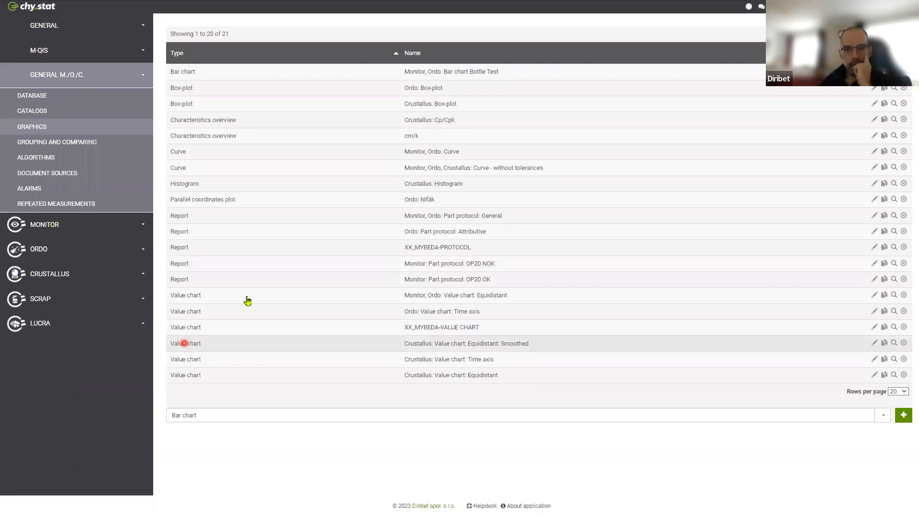
pyautogui.click(261, 286)
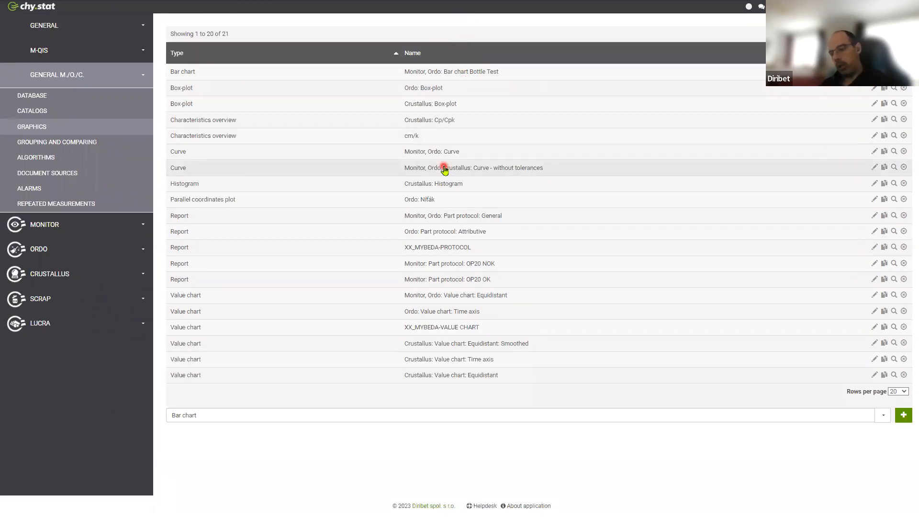
# Step: Switch to the presentation, advance to the "New Monitor - catalog configurations" slide and return to chy.stat
pyautogui.hotkey('alt', 'Tab')
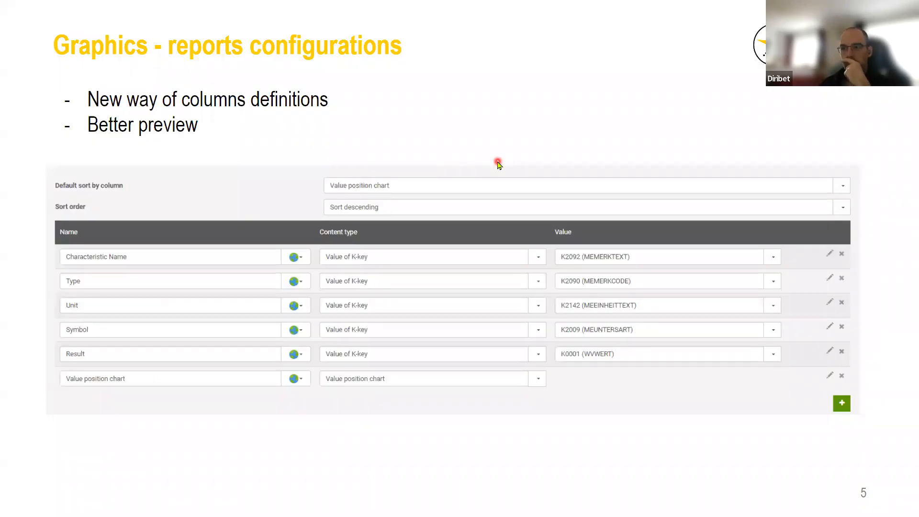
pyautogui.press('Right')
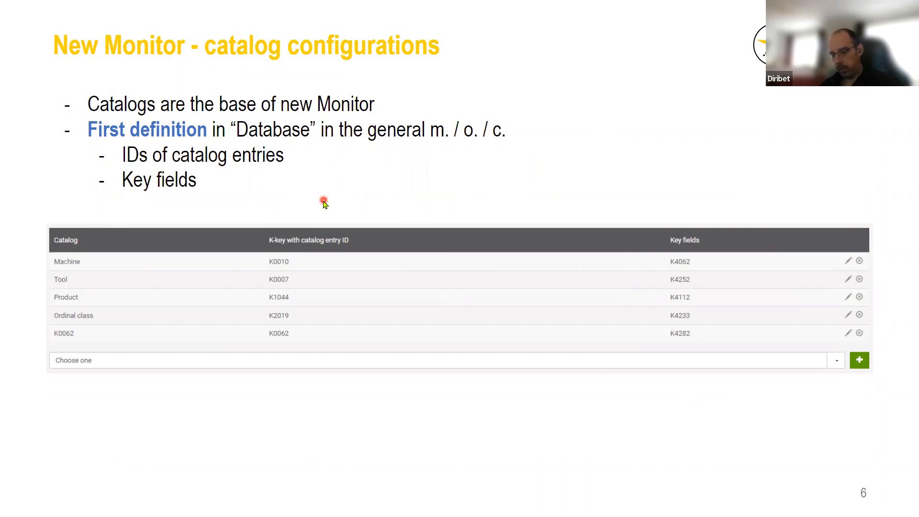
pyautogui.hotkey('alt', 'Tab')
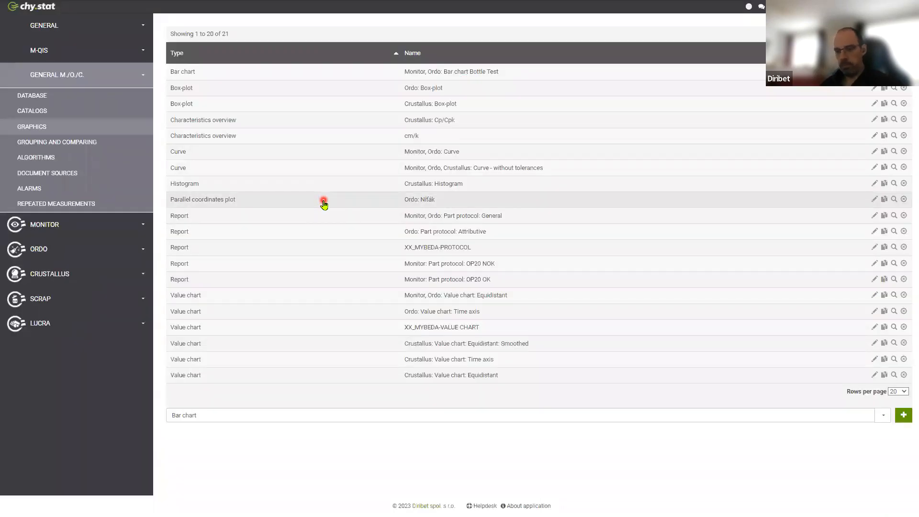
pyautogui.hotkey('alt', 'Tab')
pyautogui.hotkey('alt', 'Tab')
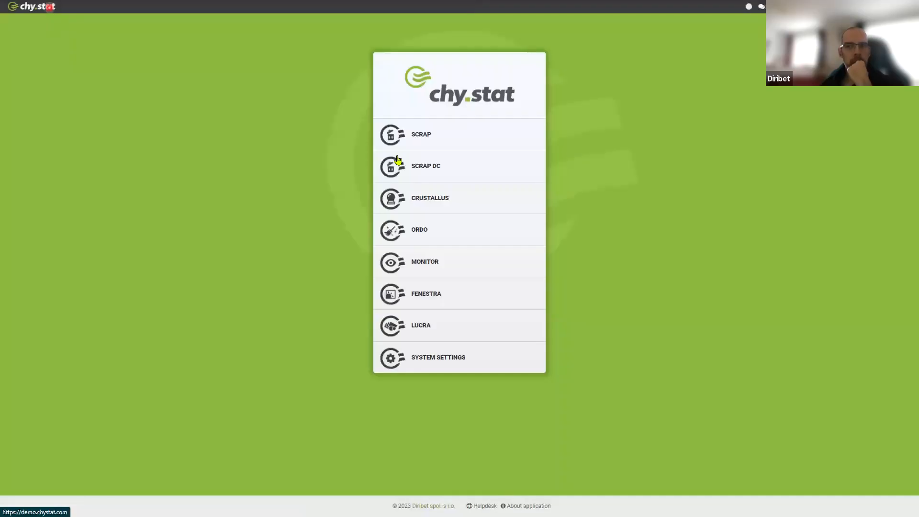
# Step: Open Monitor and view the "Overview: Operations & Beers" and "Overview: Beers & Operations" timelines
pyautogui.click(428, 267)
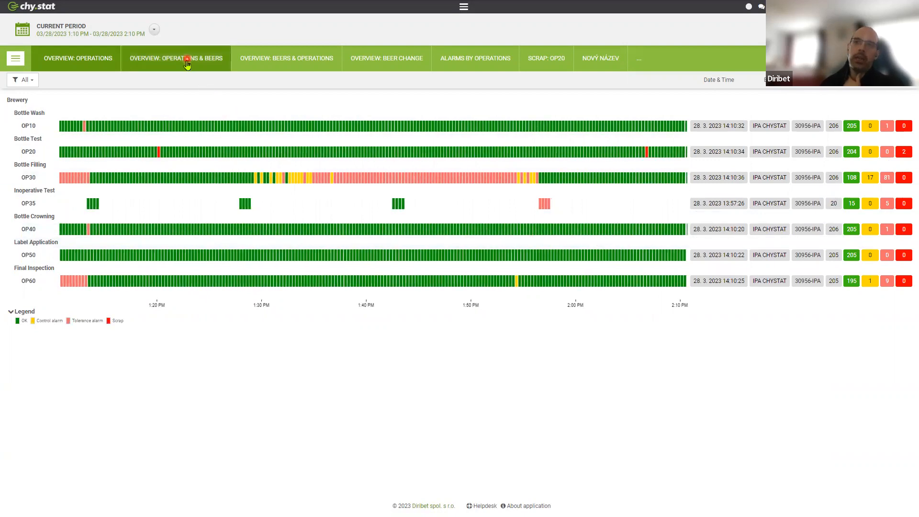
pyautogui.click(208, 64)
pyautogui.click(209, 64)
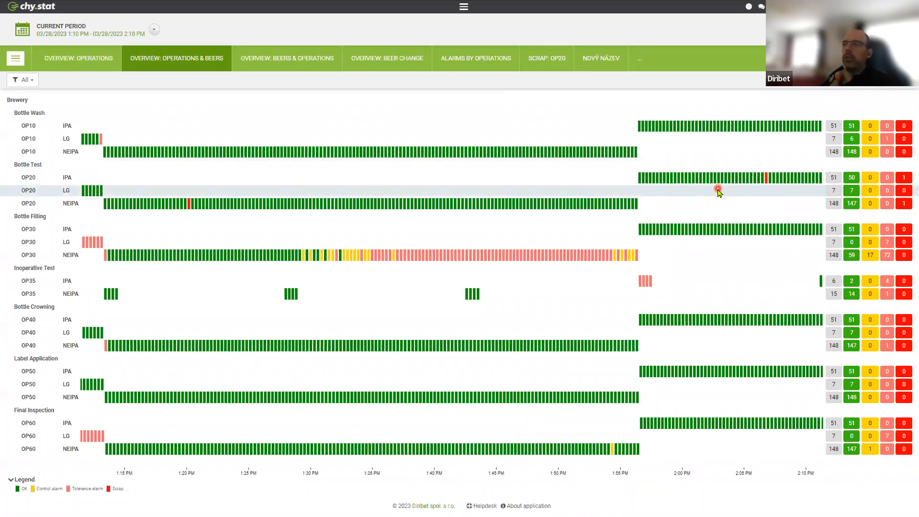
pyautogui.click(305, 65)
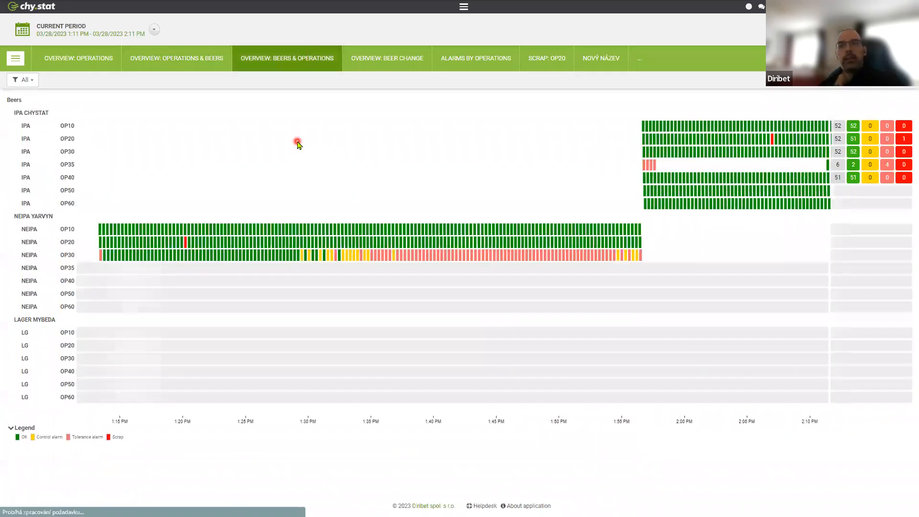
# Step: View the "Alarms by Operations" timeline, check the catalog configurations slide in the presentation and return to chy.stat
pyautogui.click(484, 64)
pyautogui.click(532, 71)
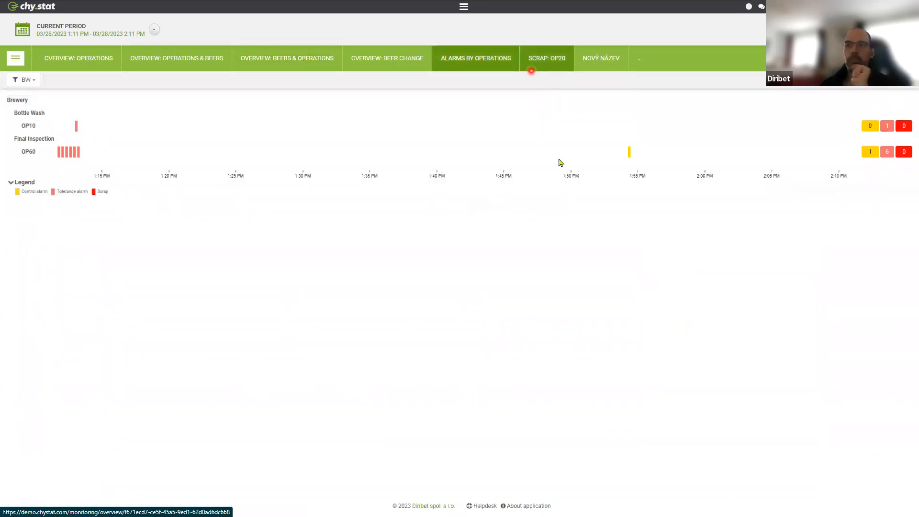
pyautogui.click(552, 241)
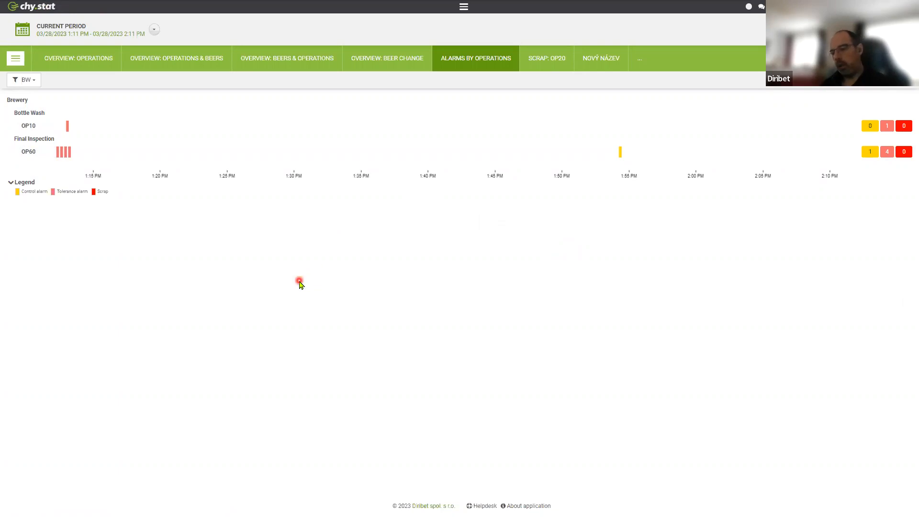
pyautogui.hotkey('alt', 'Tab')
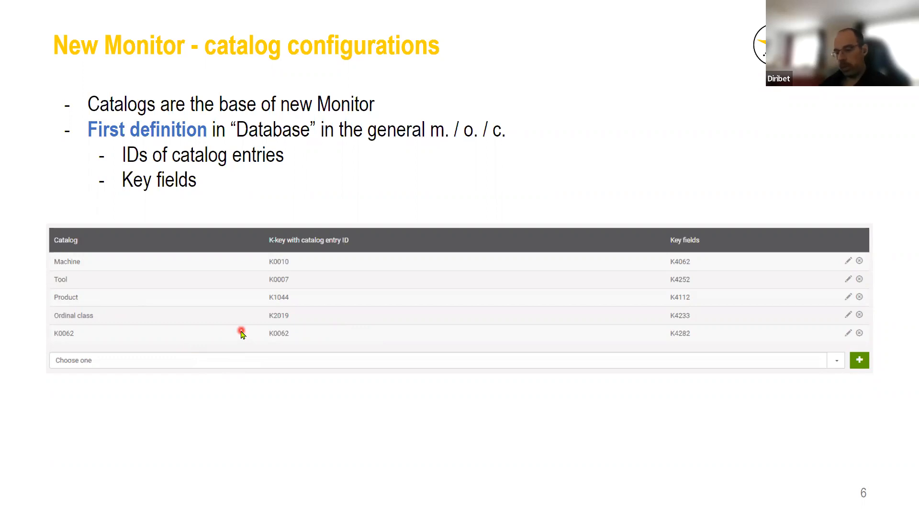
pyautogui.hotkey('alt', 'Tab')
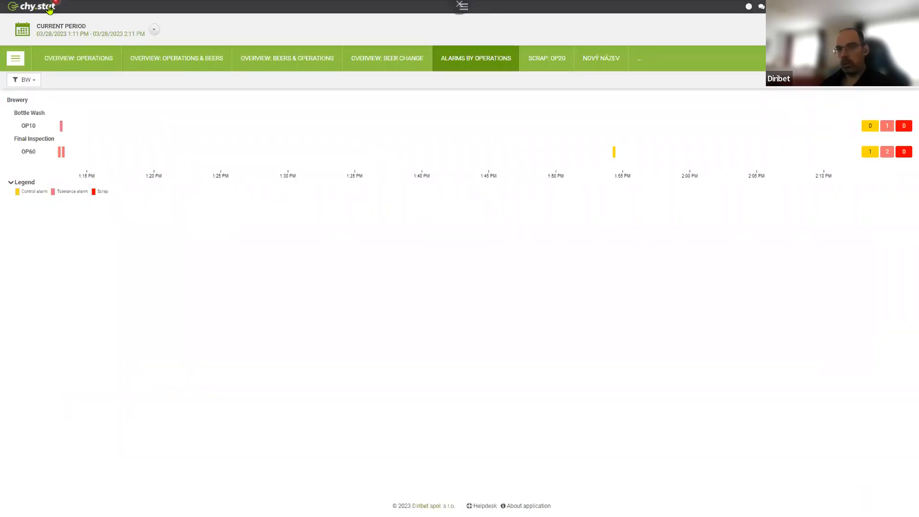
# Step: Open the system settings and display the list of catalogs in the General M./O./C. section
pyautogui.click(87, 63)
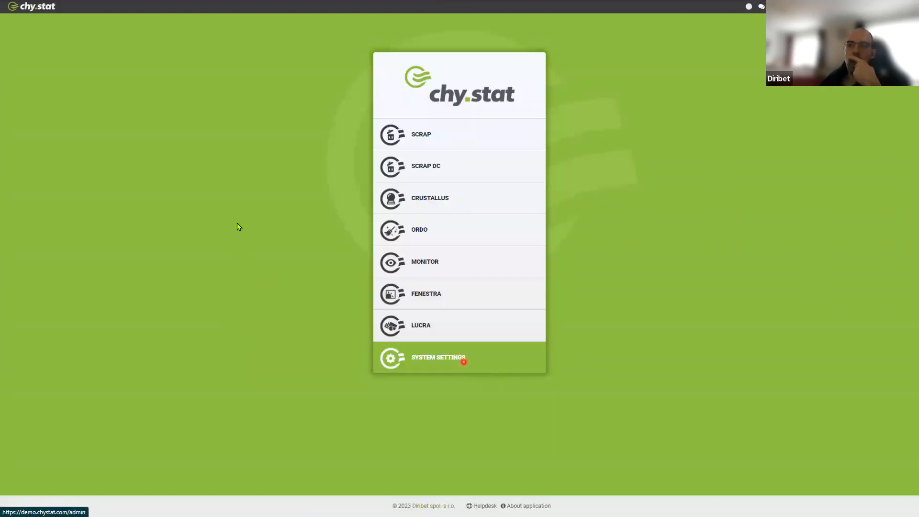
pyautogui.click(462, 359)
pyautogui.click(82, 83)
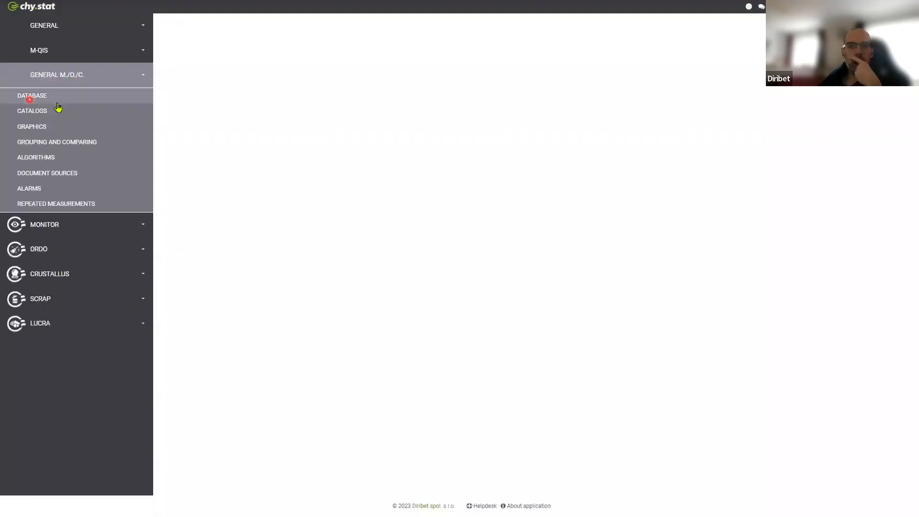
pyautogui.click(86, 119)
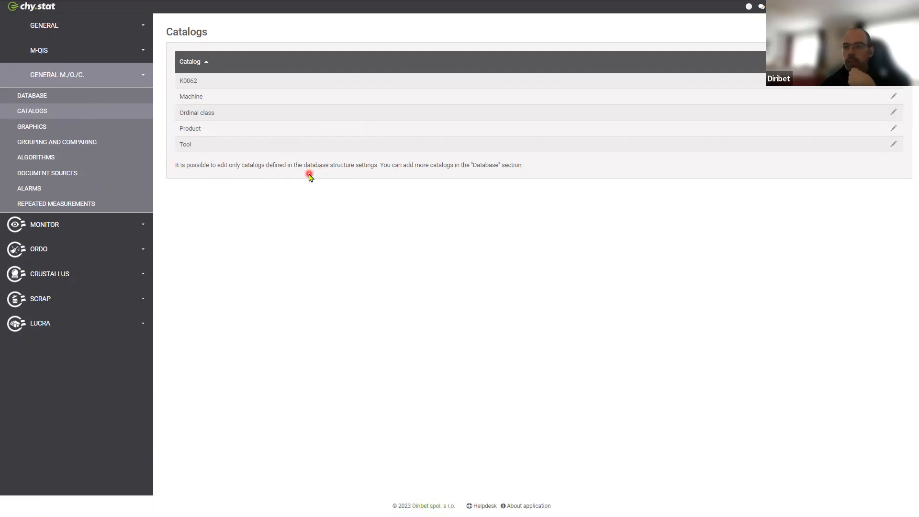
# Step: Open the Brewery database definition and review its key fields and the catalogs available for adding, without adding any
pyautogui.click(71, 102)
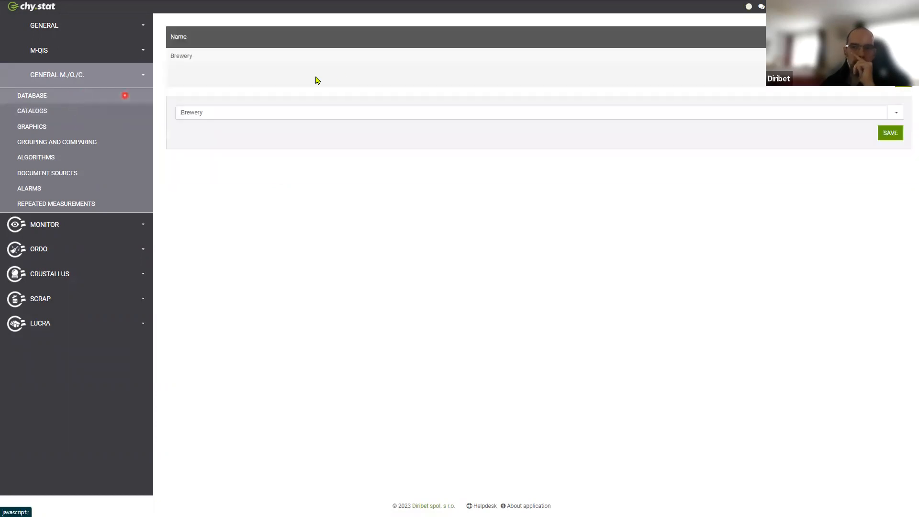
pyautogui.click(340, 61)
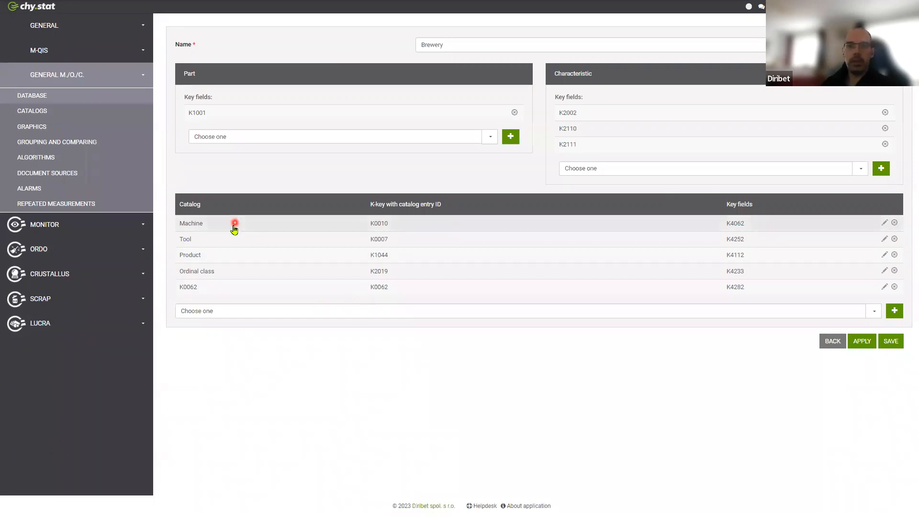
pyautogui.click(875, 311)
pyautogui.scroll(-3, 404, 352)
pyautogui.scroll(3, 361, 372)
pyautogui.click(381, 470)
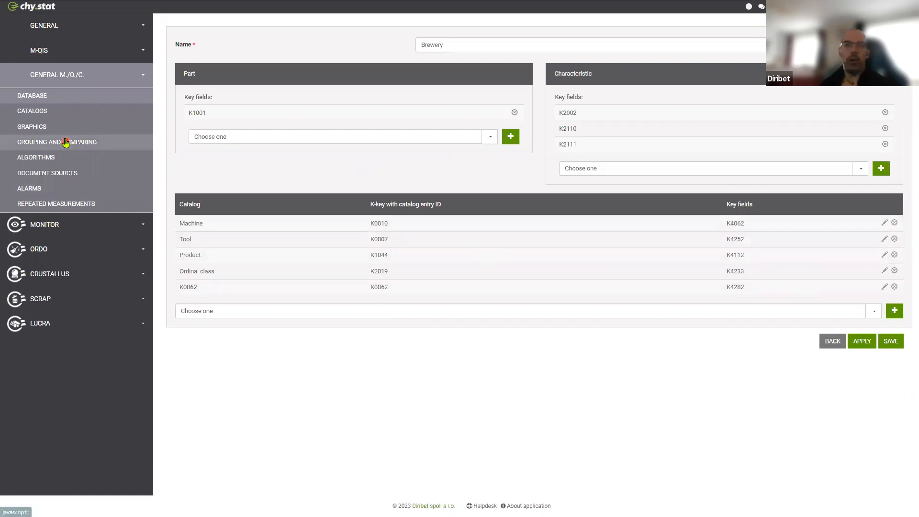
# Step: In the Machine catalog, assign the uncategorized EXT entry to Bottle Filling and apply the change
pyautogui.click(61, 114)
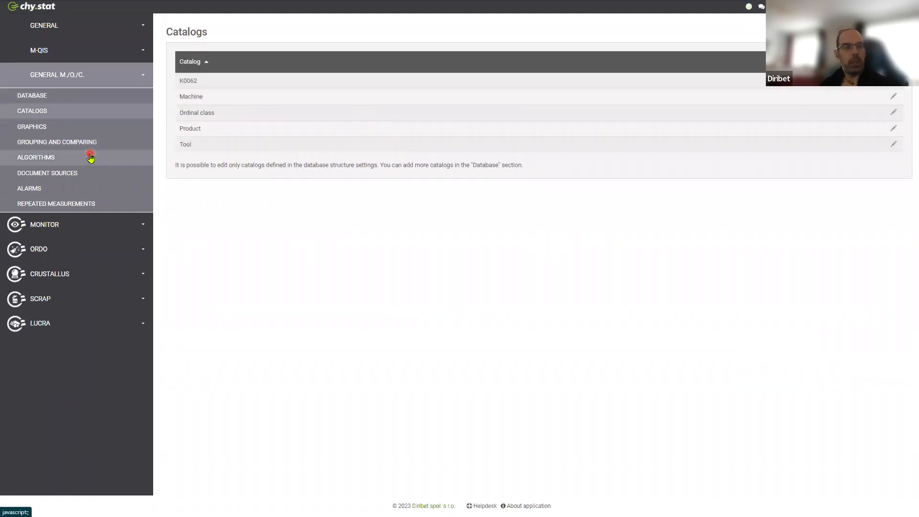
pyautogui.click(324, 102)
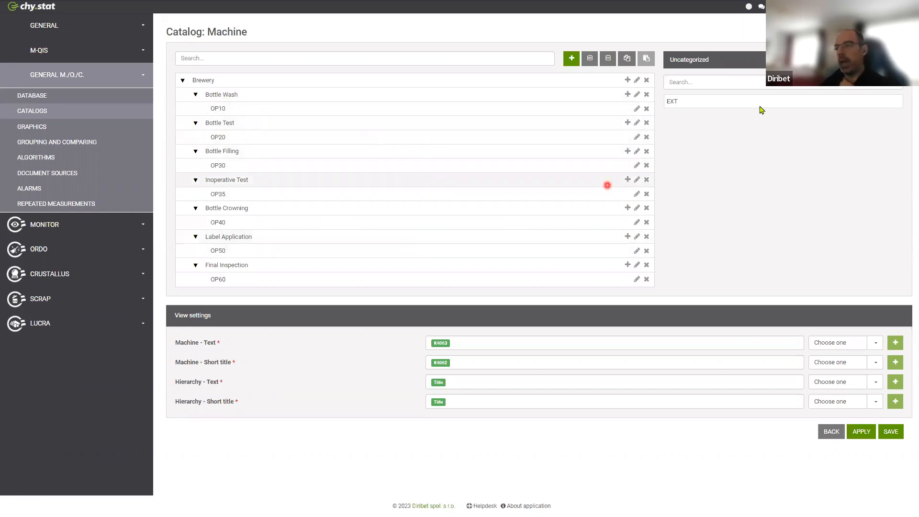
pyautogui.moveTo(694, 100); pyautogui.dragTo(361, 176)
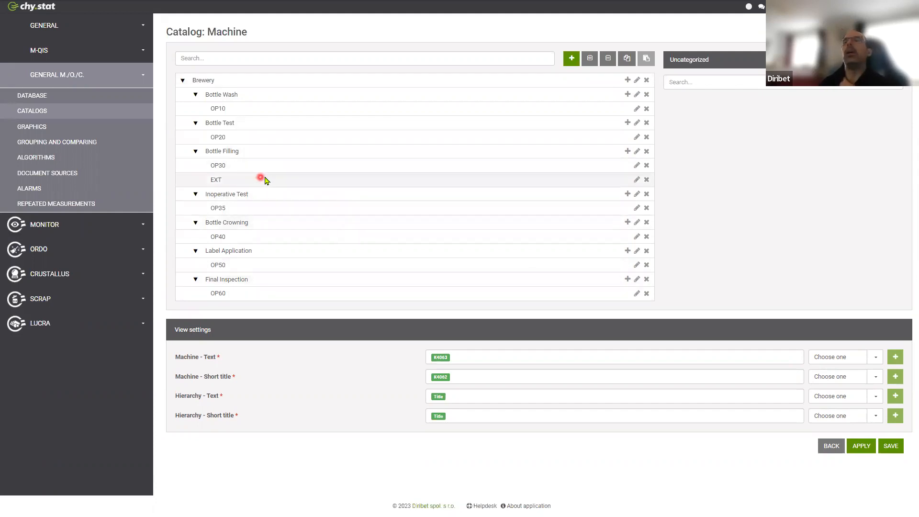
pyautogui.click(861, 453)
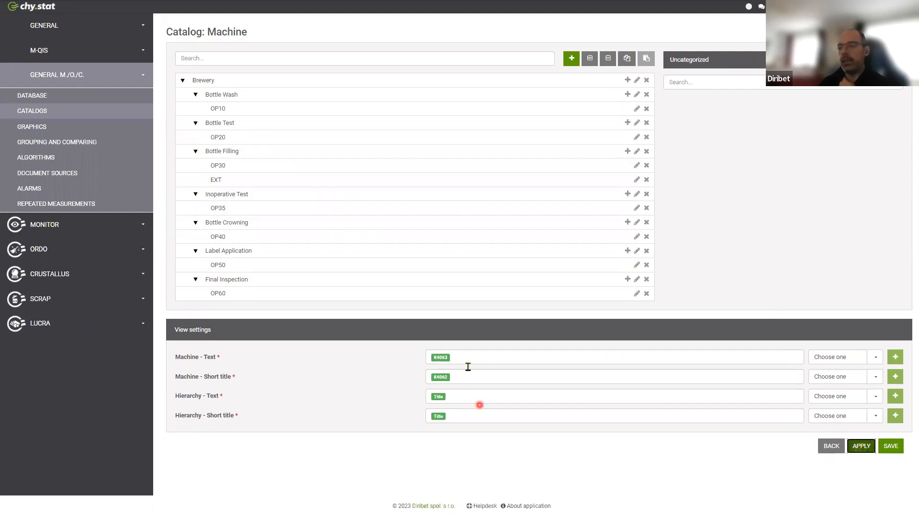
# Step: Remove EXT from Bottle Filling in the Machine catalog, apply the change and return to the catalogs list
pyautogui.click(646, 181)
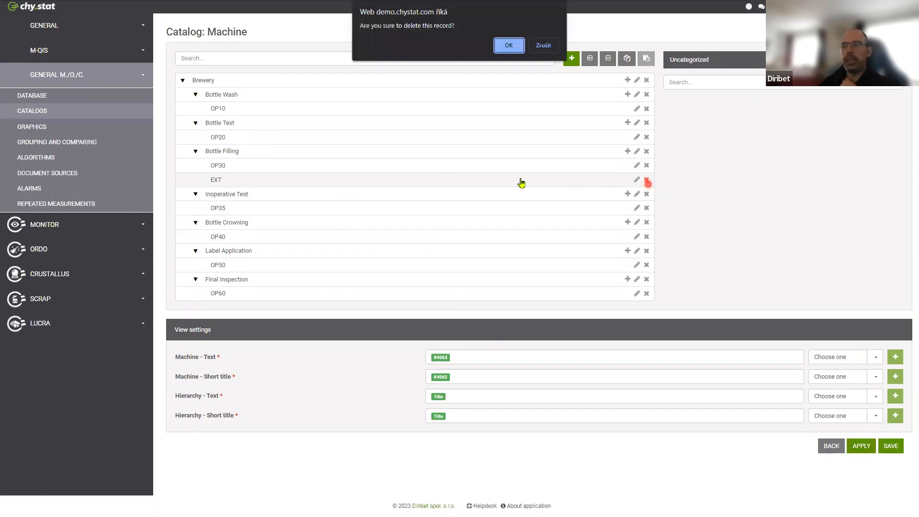
pyautogui.click(506, 43)
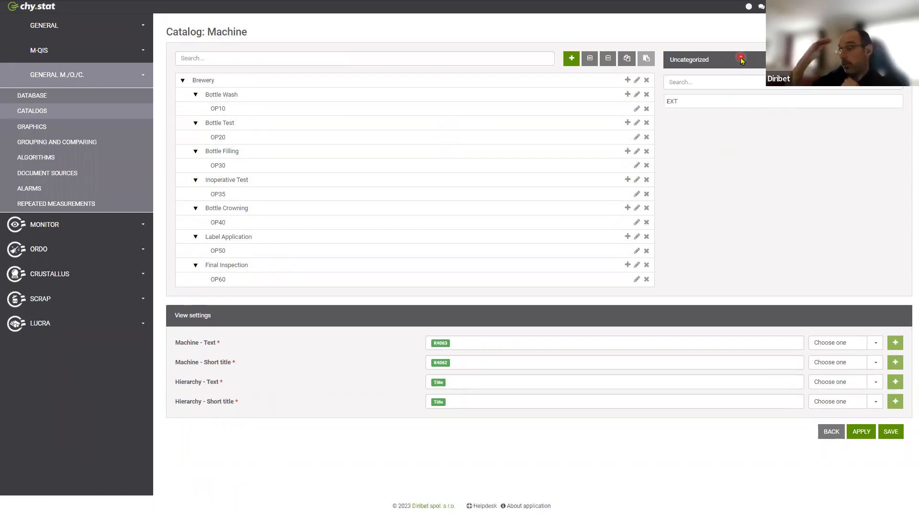
pyautogui.click(860, 436)
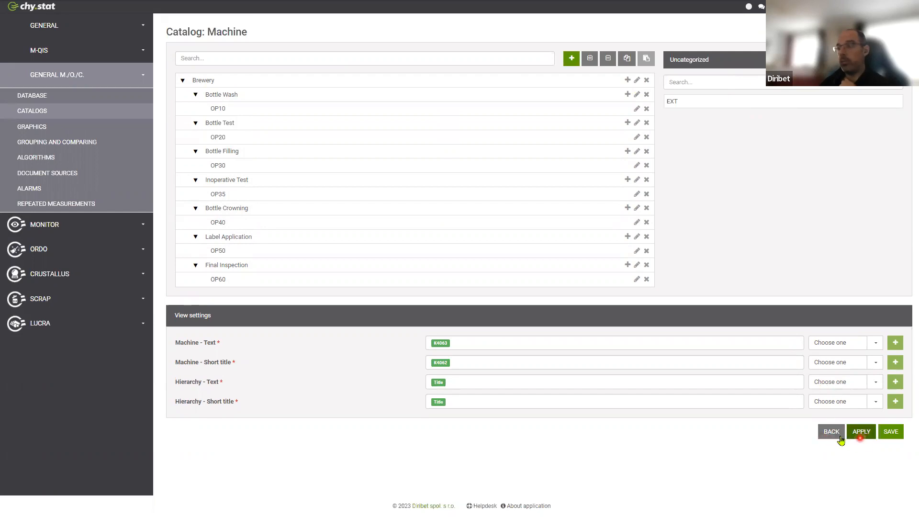
pyautogui.click(841, 436)
# Step: Open the Product catalog and inspect the color setting of the ALE entry without changing it
pyautogui.click(223, 133)
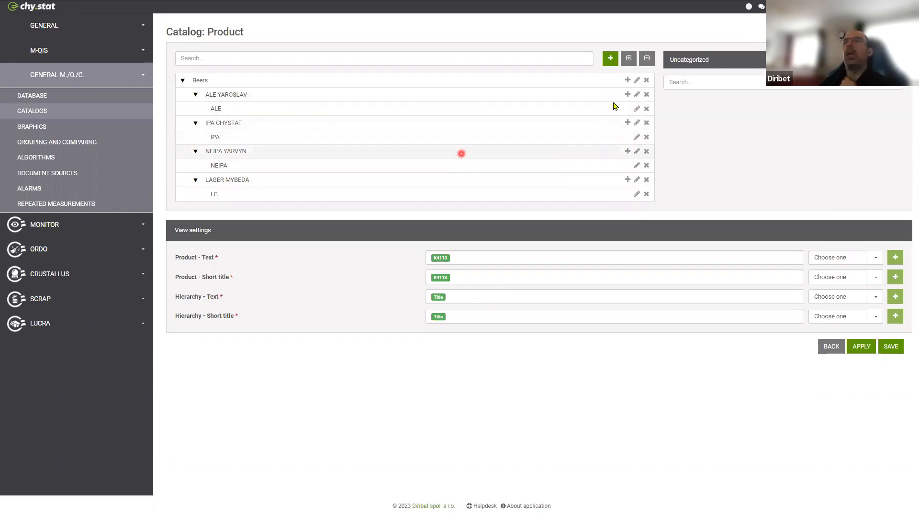
pyautogui.click(638, 111)
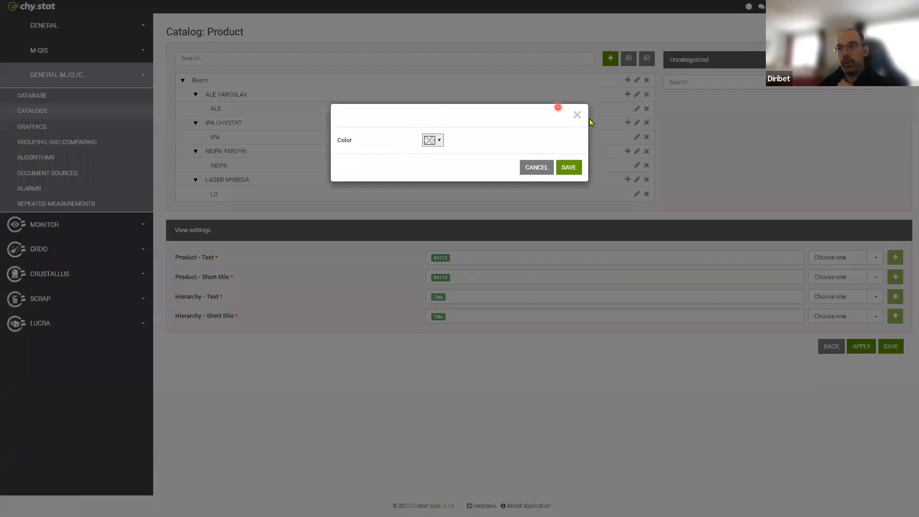
pyautogui.click(437, 147)
pyautogui.click(584, 115)
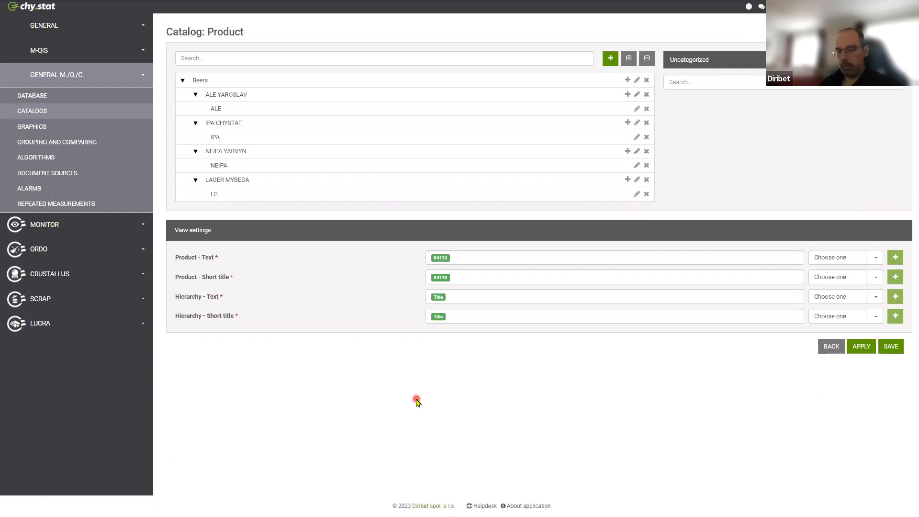
# Step: Switch to the presentation, advance to the slide on the second catalog definition in Upload and return to chy.stat
pyautogui.hotkey('alt', 'Tab')
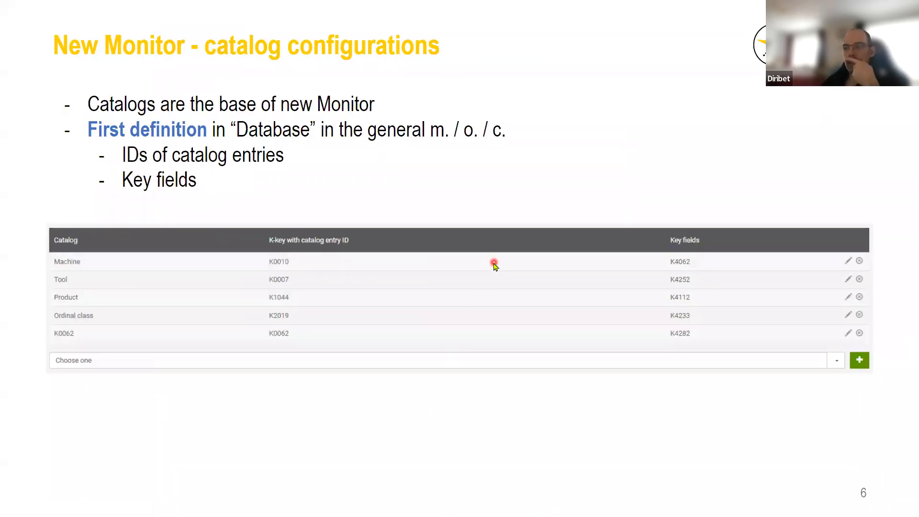
pyautogui.press('Right')
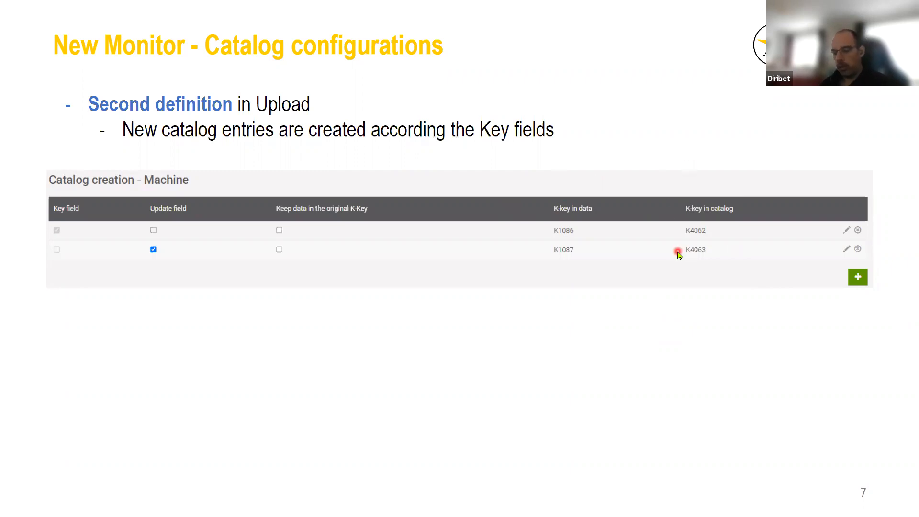
pyautogui.hotkey('alt', 'Tab')
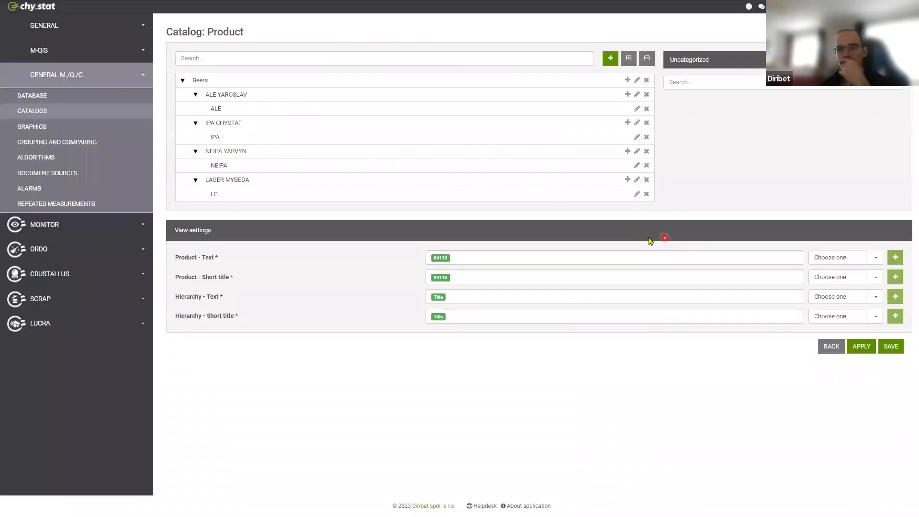
# Step: In the General Upload settings, open a Brewery measurements upload and examine the Product catalog creation under its organization of data
pyautogui.click(89, 36)
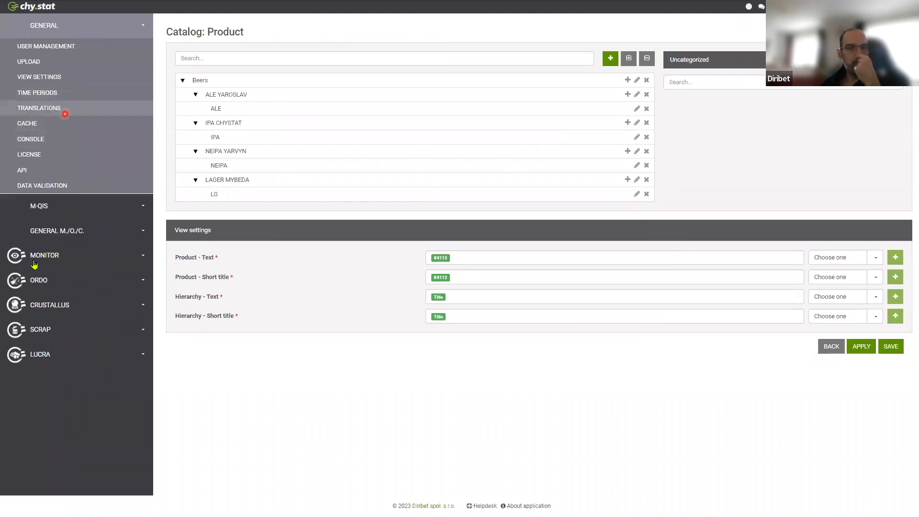
pyautogui.click(41, 205)
pyautogui.click(60, 105)
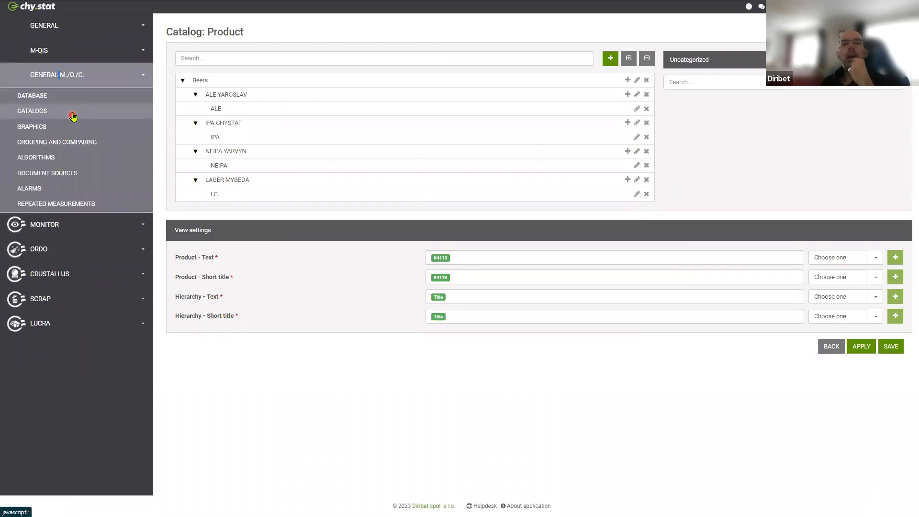
pyautogui.click(73, 25)
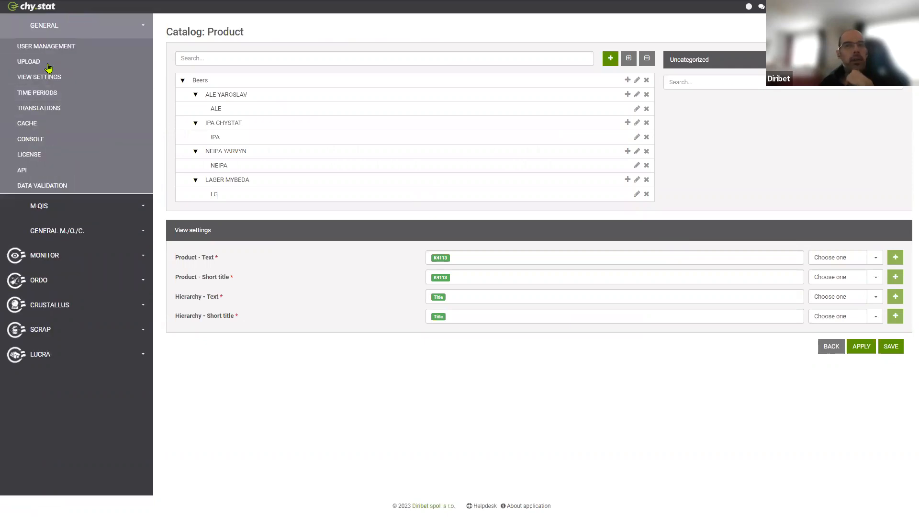
pyautogui.click(53, 61)
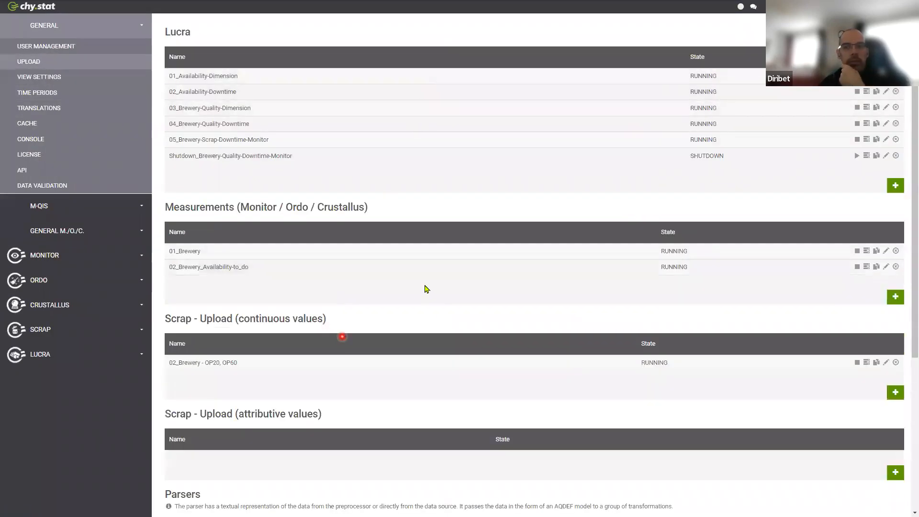
pyautogui.click(610, 259)
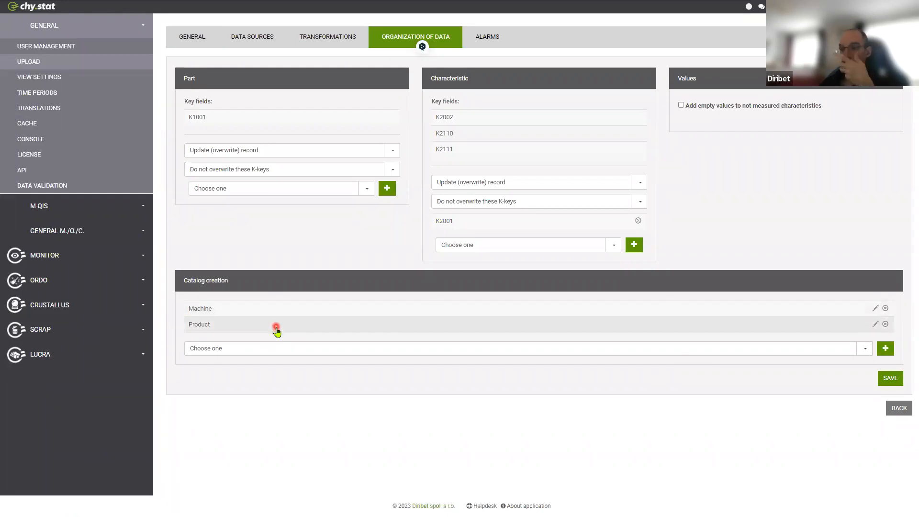
pyautogui.click(277, 332)
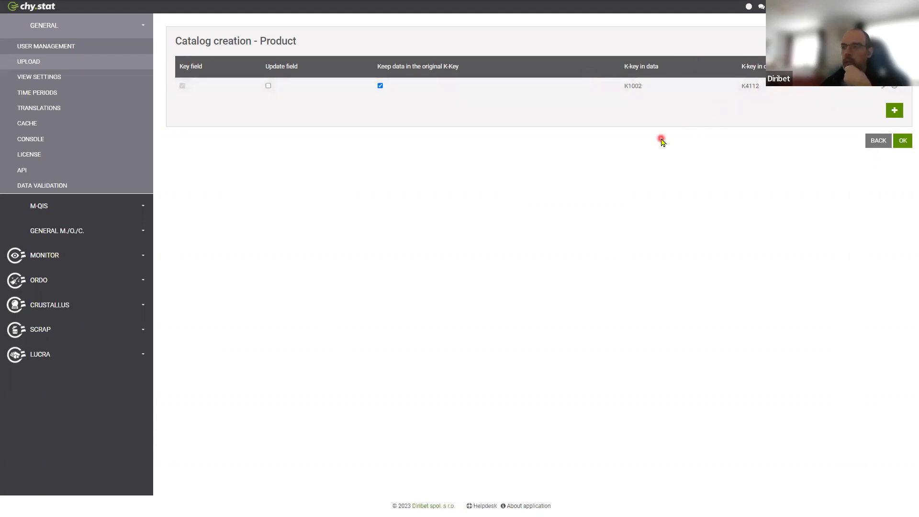
pyautogui.click(879, 141)
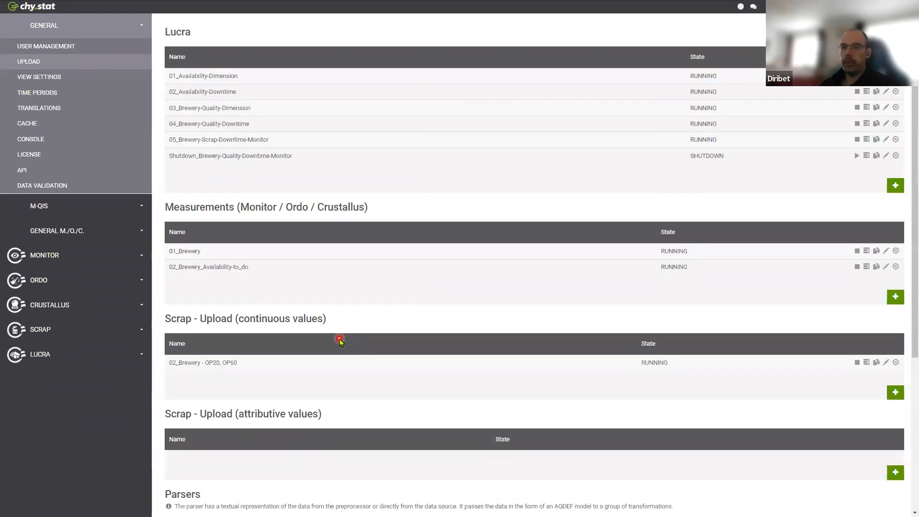
# Step: Reopen the General M./O./C. catalogs list, switch to the presentation and advance to the "New Monitor - Hierarchies" slide
pyautogui.click(107, 231)
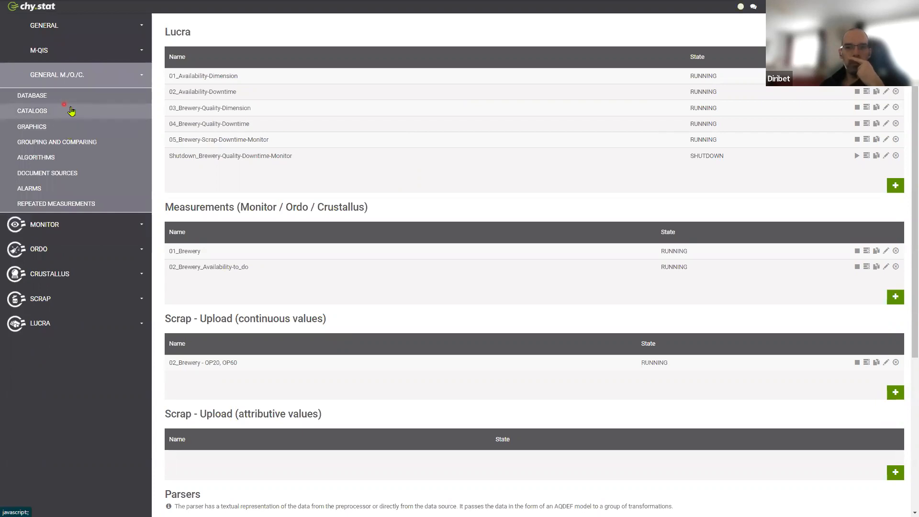
pyautogui.click(71, 111)
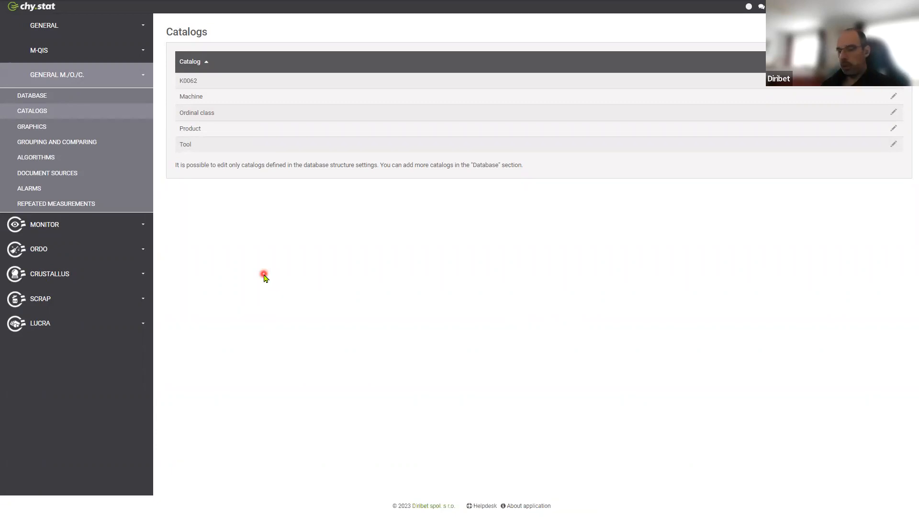
pyautogui.hotkey('alt', 'Tab')
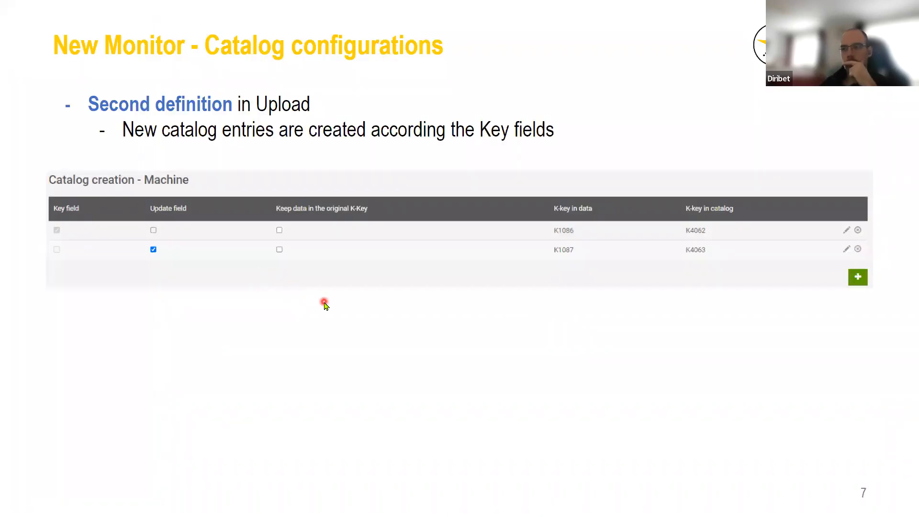
pyautogui.click(325, 305)
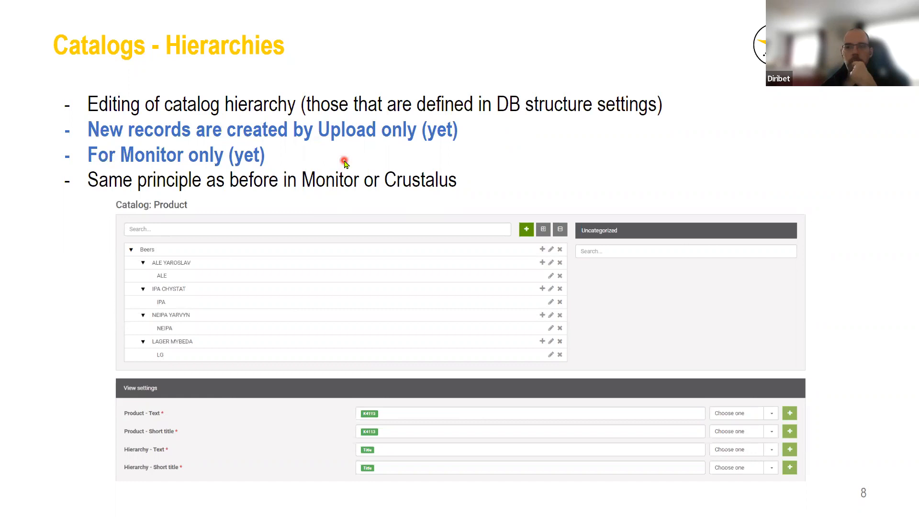
pyautogui.press('Right')
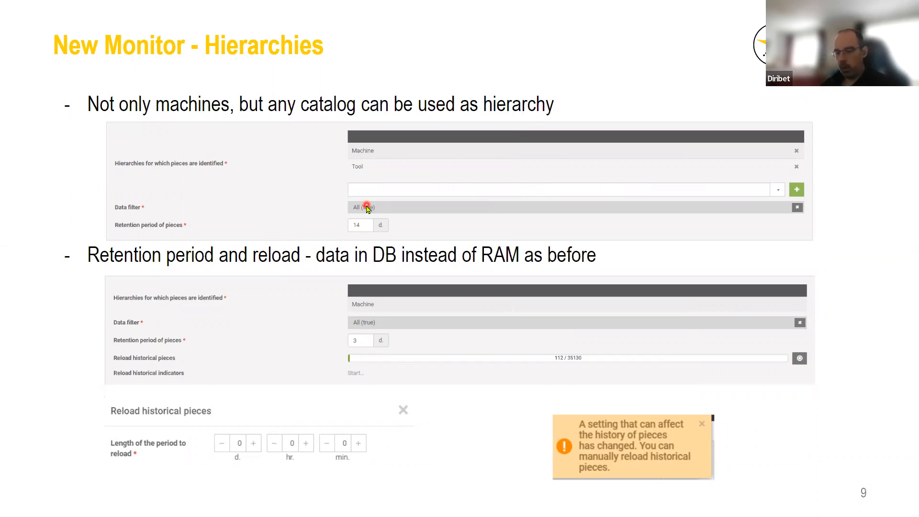
# Step: Switch back to chy.stat, open the Machine, Tool hierarchy in the Monitor general settings, examine it and return to the hierarchies list
pyautogui.hotkey('alt', 'Tab')
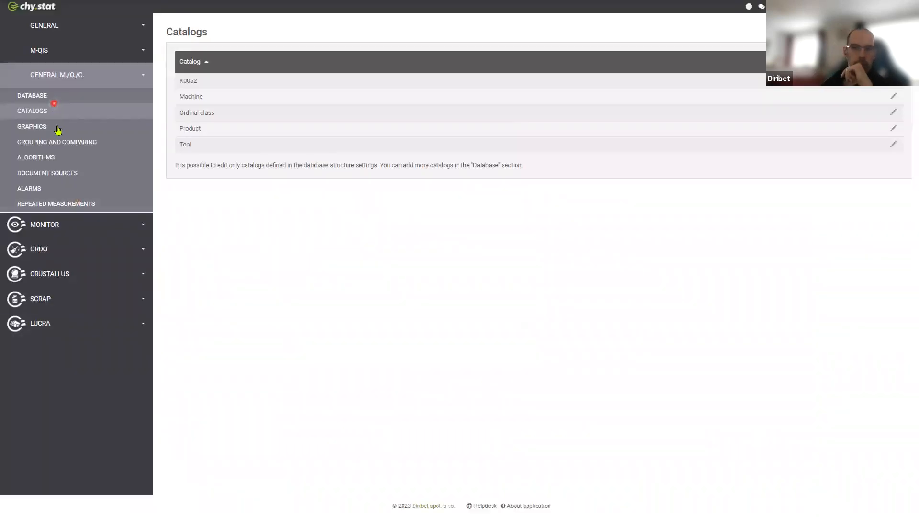
pyautogui.click(72, 222)
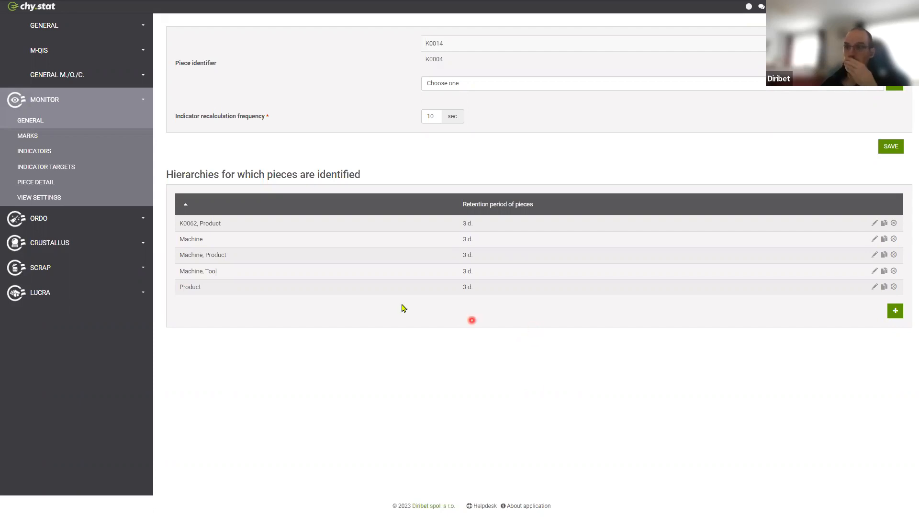
pyautogui.click(318, 274)
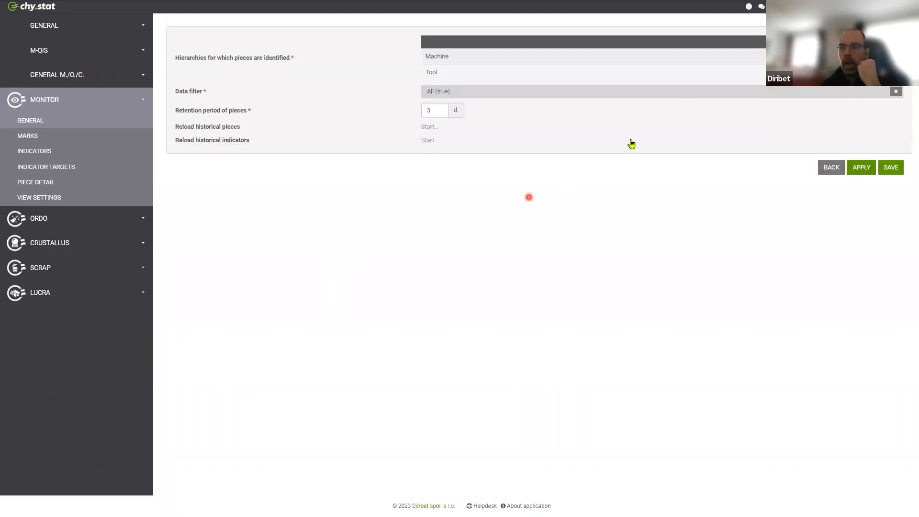
pyautogui.click(831, 168)
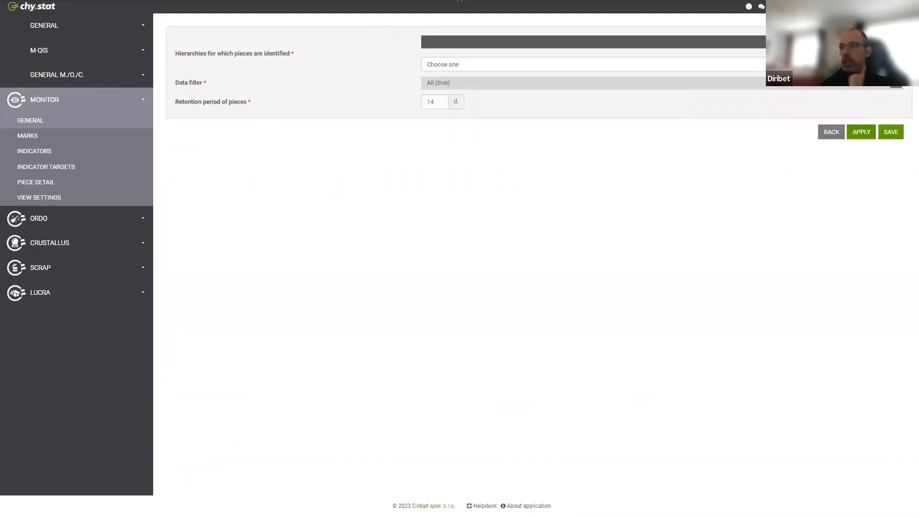
# Step: Add the Product and Machine catalogs, in that order, to the new hierarchy for which pieces are identified
pyautogui.click(640, 66)
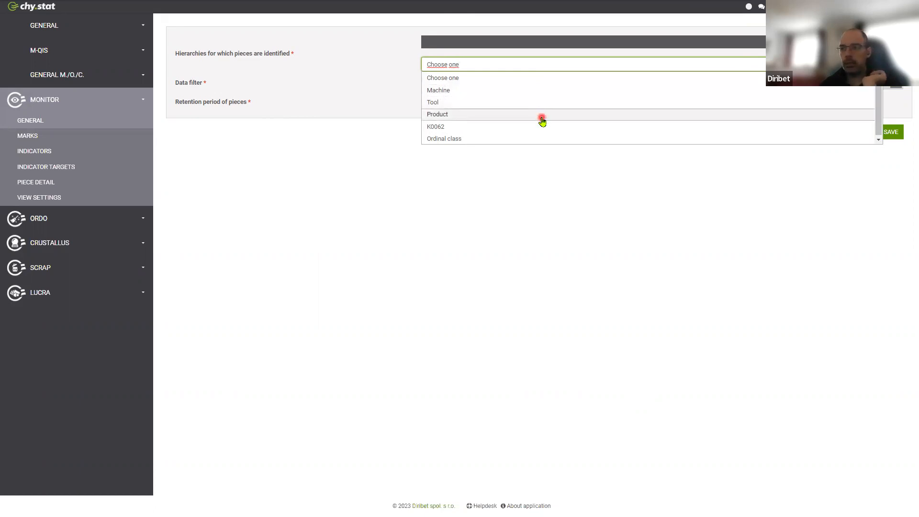
pyautogui.click(542, 117)
pyautogui.click(876, 67)
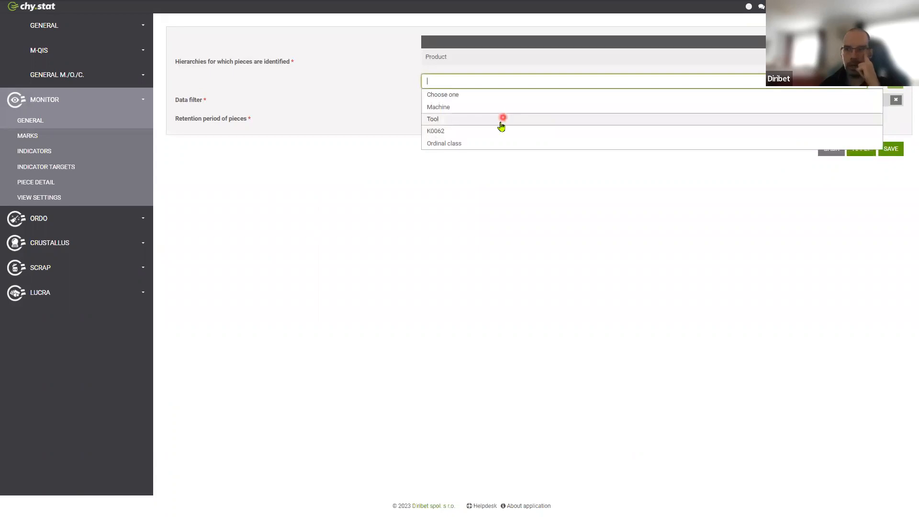
pyautogui.click(461, 112)
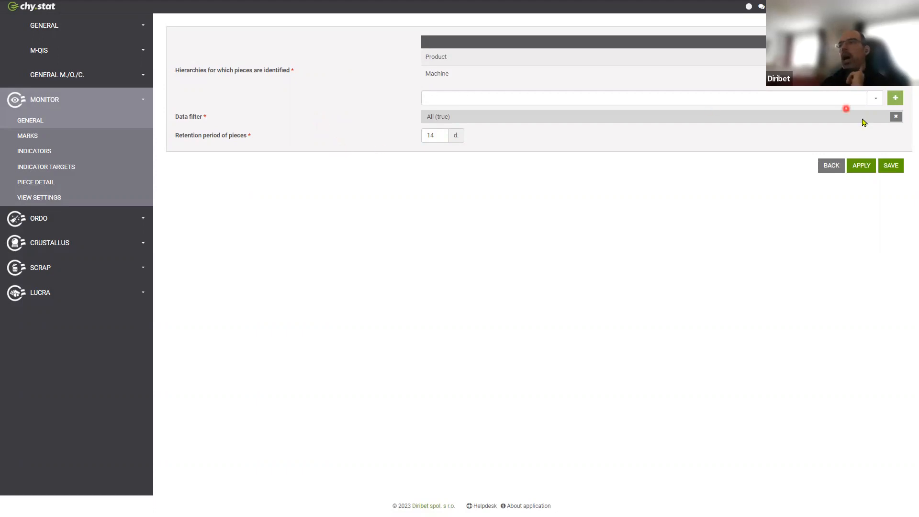
# Step: Remove the new hierarchy's "All (true)" data filter, try a "K-key with value" condition and remove that condition
pyautogui.click(896, 117)
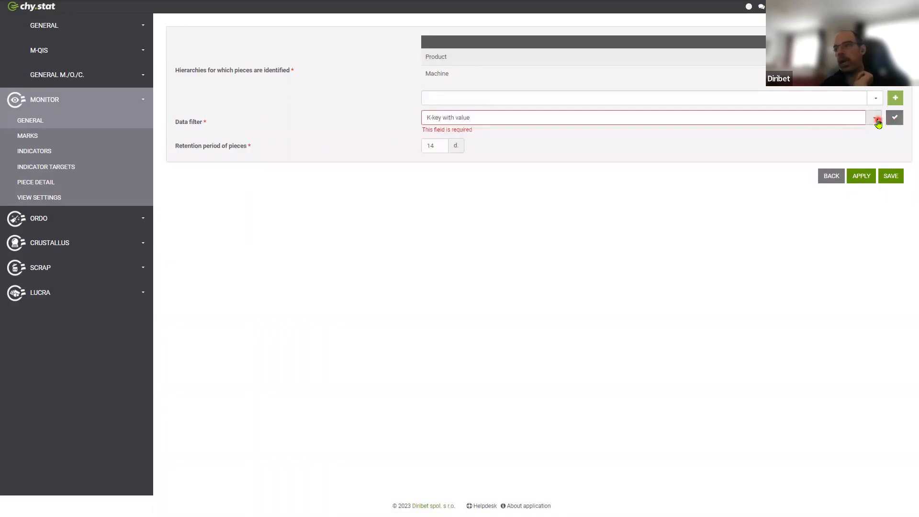
pyautogui.click(878, 120)
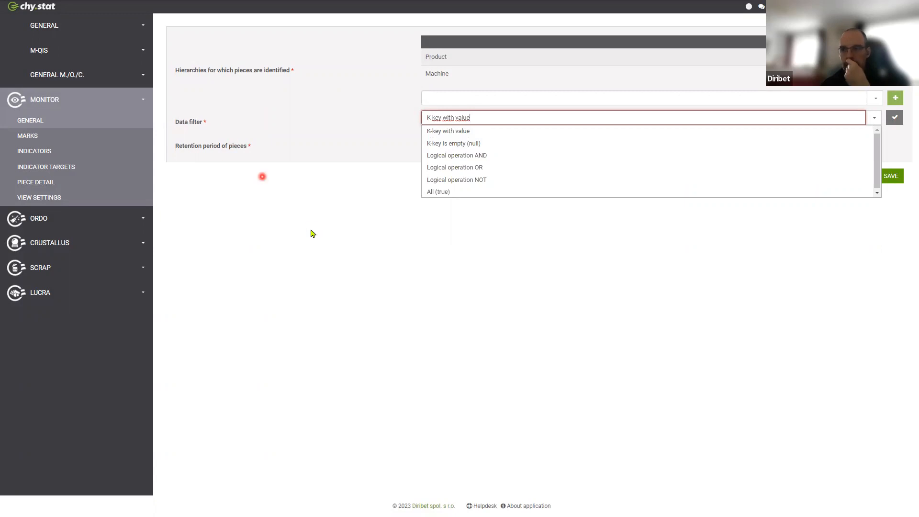
pyautogui.click(383, 213)
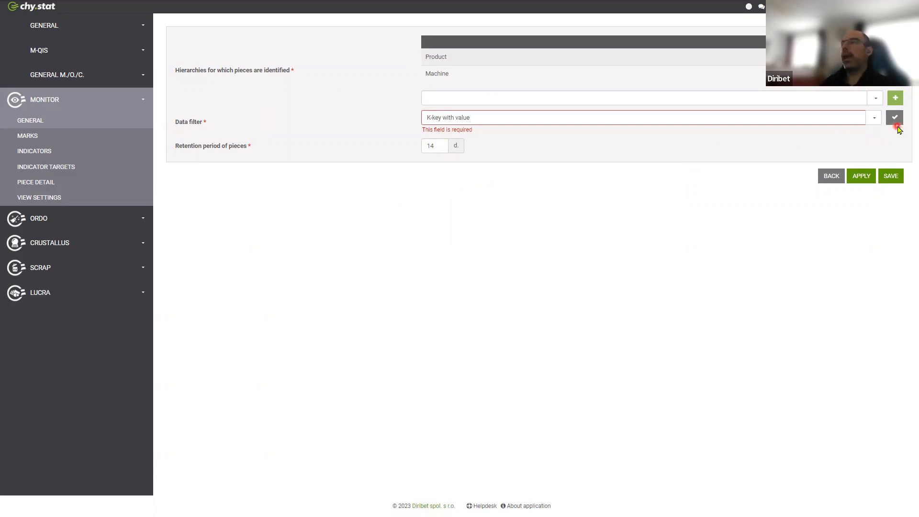
pyautogui.click(878, 122)
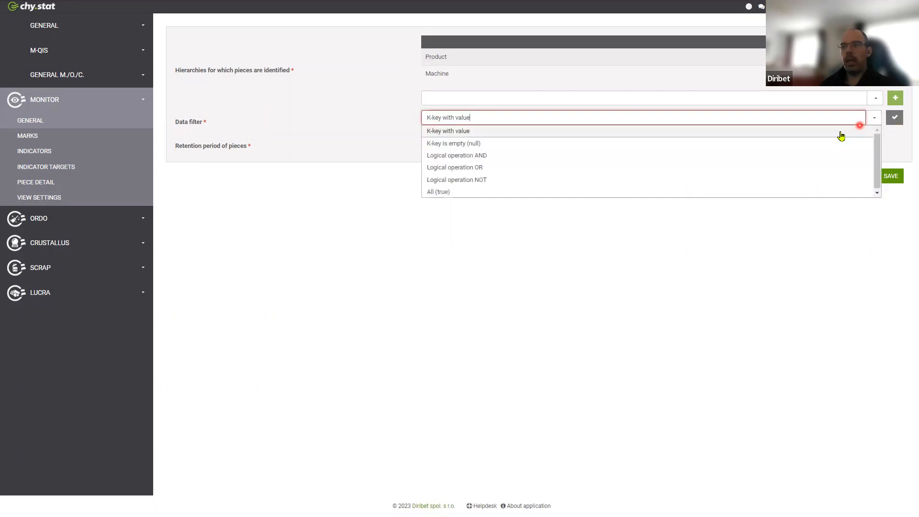
pyautogui.click(735, 130)
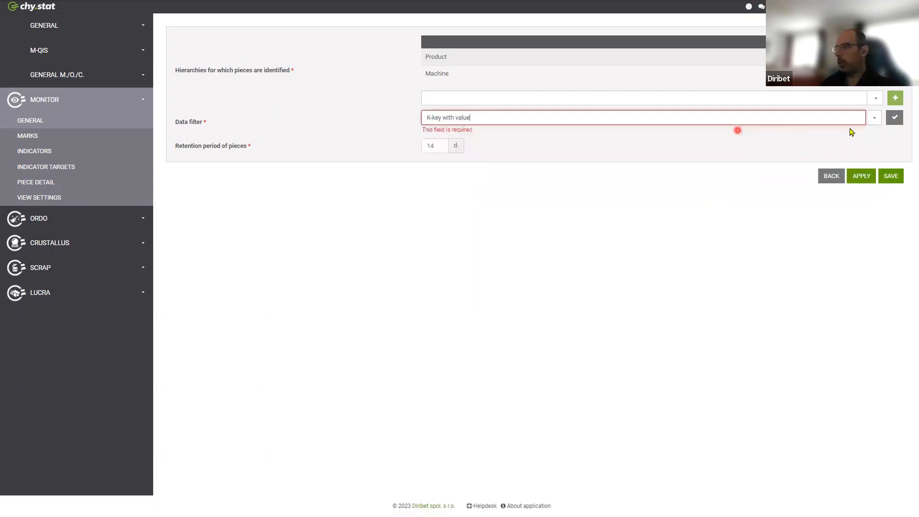
pyautogui.click(895, 122)
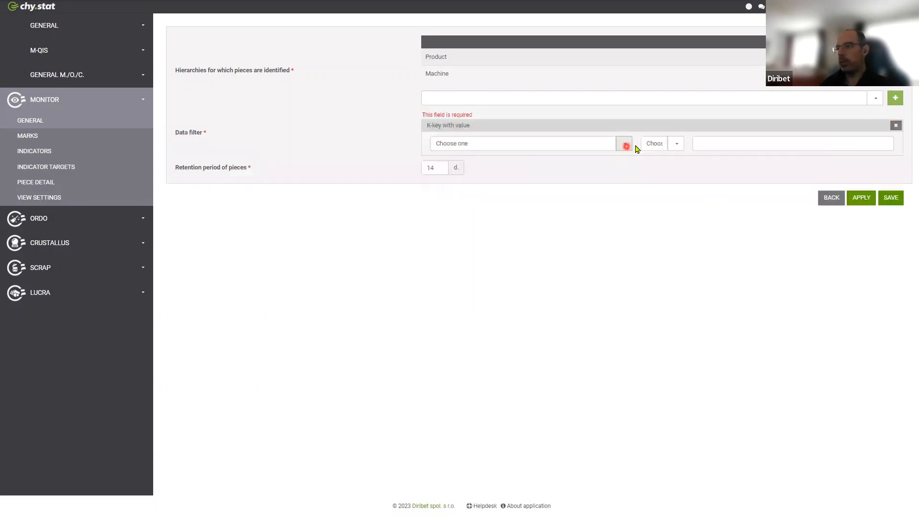
pyautogui.click(895, 127)
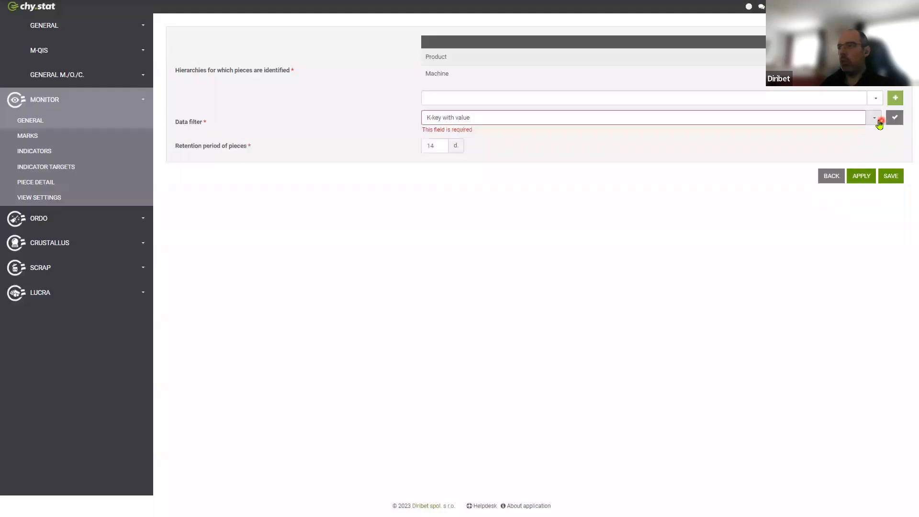
# Step: Set the new hierarchy's data filter to "Logical operation AND" with two condition rows
pyautogui.click(875, 118)
pyautogui.click(511, 156)
pyautogui.click(895, 118)
pyautogui.click(887, 143)
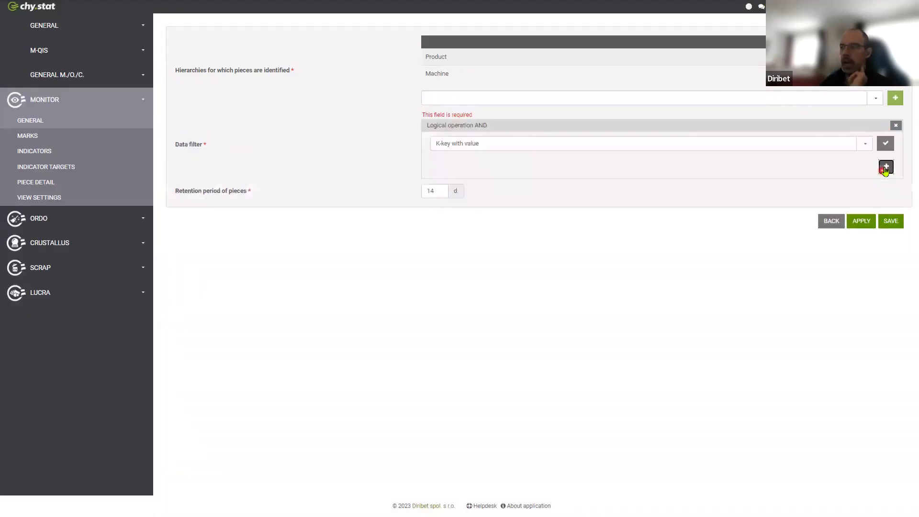
pyautogui.click(885, 172)
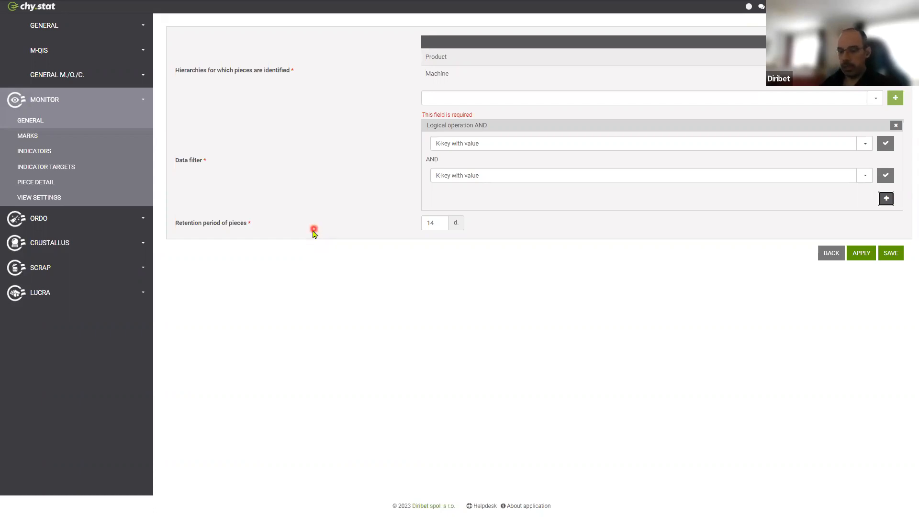
# Step: Consult the Hierarchies slide in the presentation, open the OP60 mark in chy.stat's Monitor settings and apply it without changes
pyautogui.hotkey('alt', 'Tab')
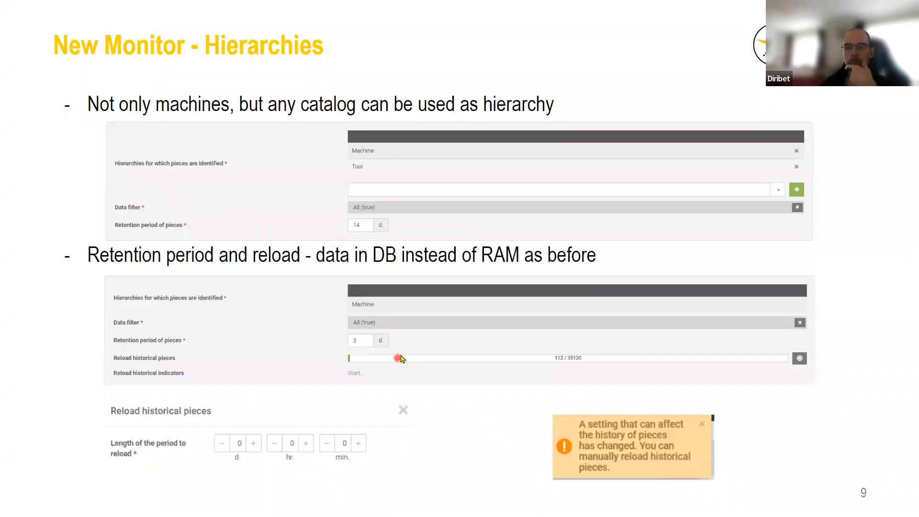
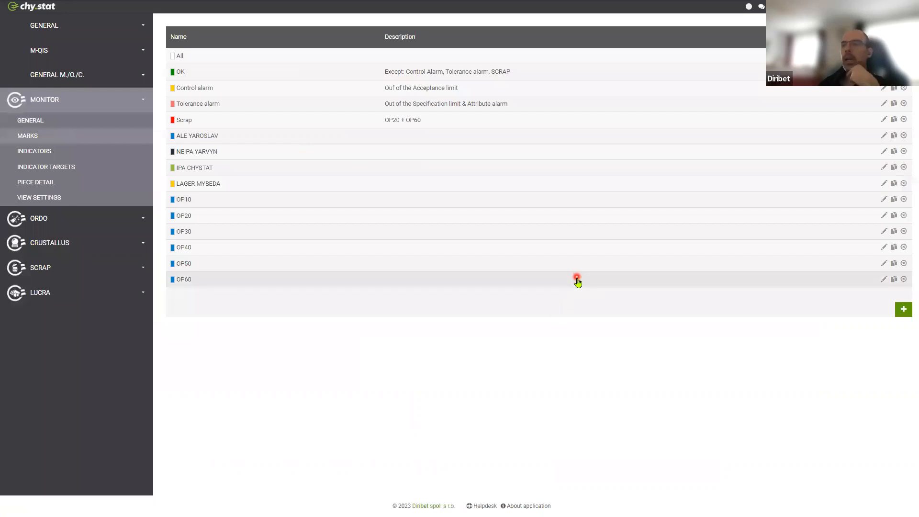
pyautogui.click(739, 289)
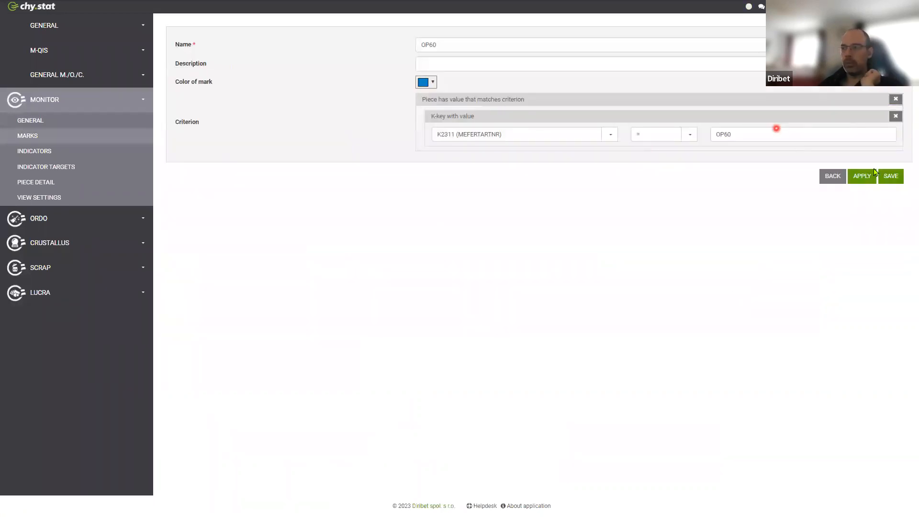
pyautogui.click(866, 176)
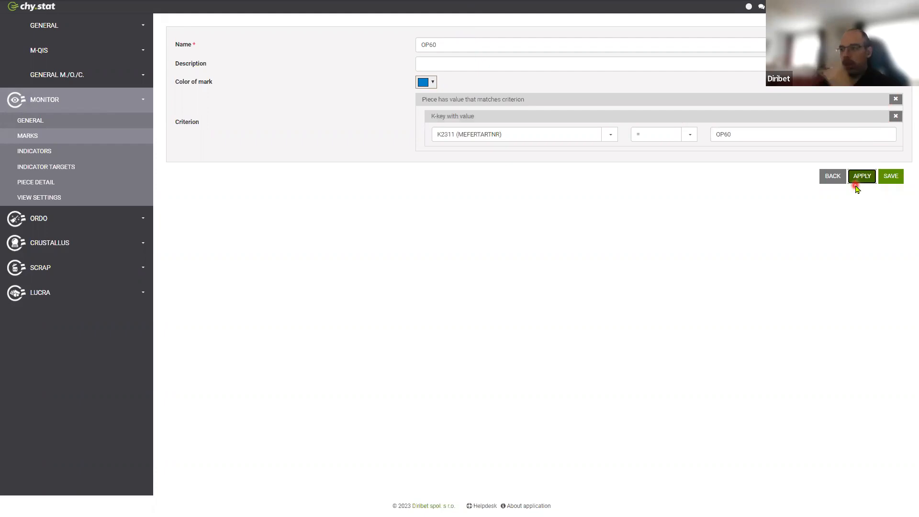
# Step: In the Monitor general settings, open the K0062, Product hierarchy and examine its Reload historical pieces options without starting a reload
pyautogui.click(146, 166)
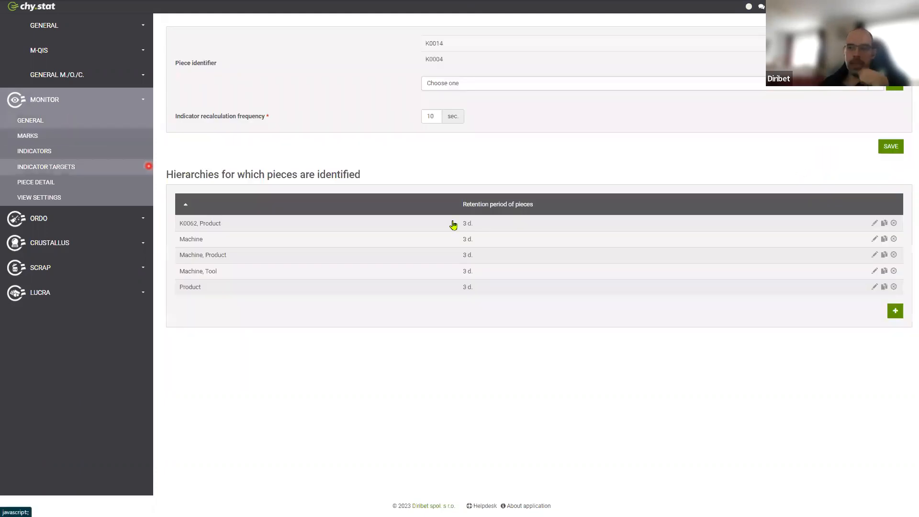
pyautogui.click(483, 234)
pyautogui.doubleClick(482, 226)
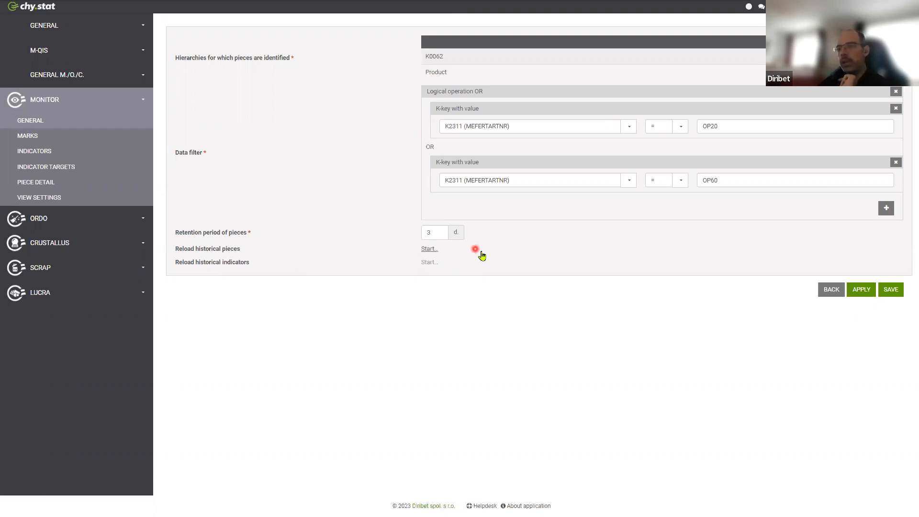
pyautogui.click(430, 249)
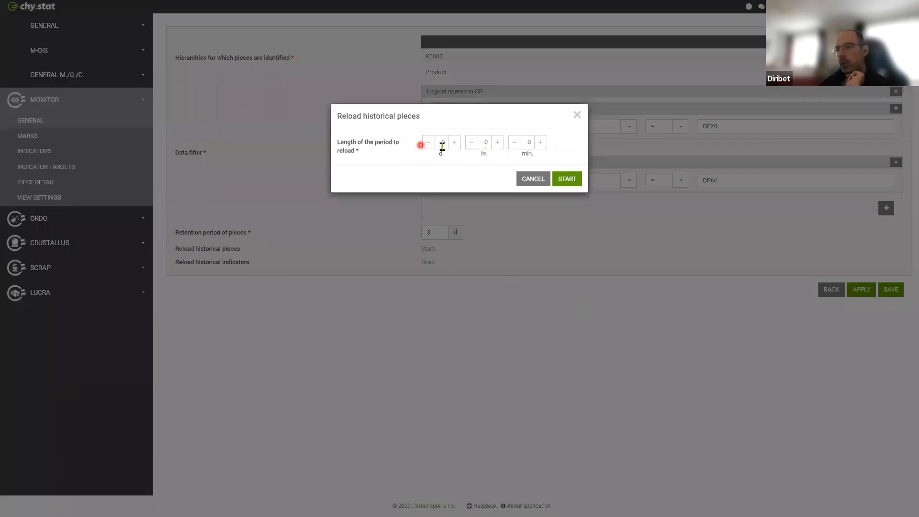
pyautogui.moveTo(494, 117); pyautogui.dragTo(507, 177)
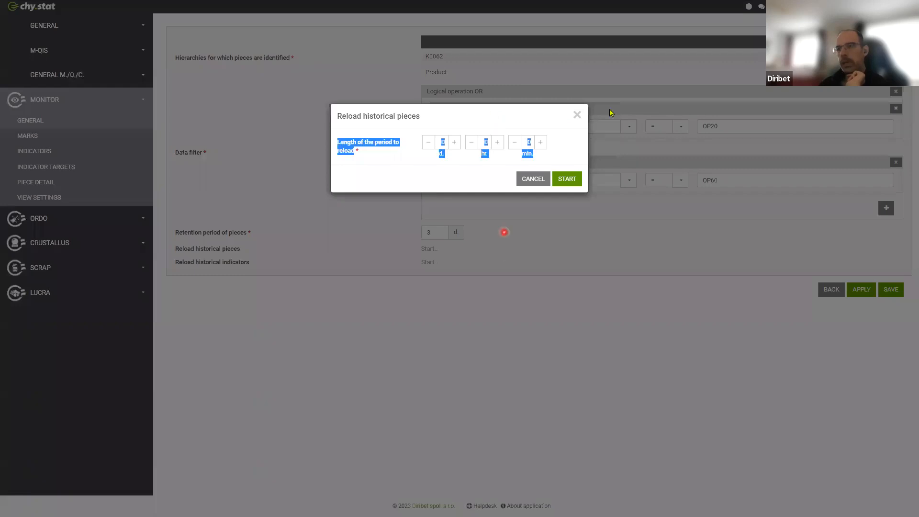
pyautogui.click(577, 115)
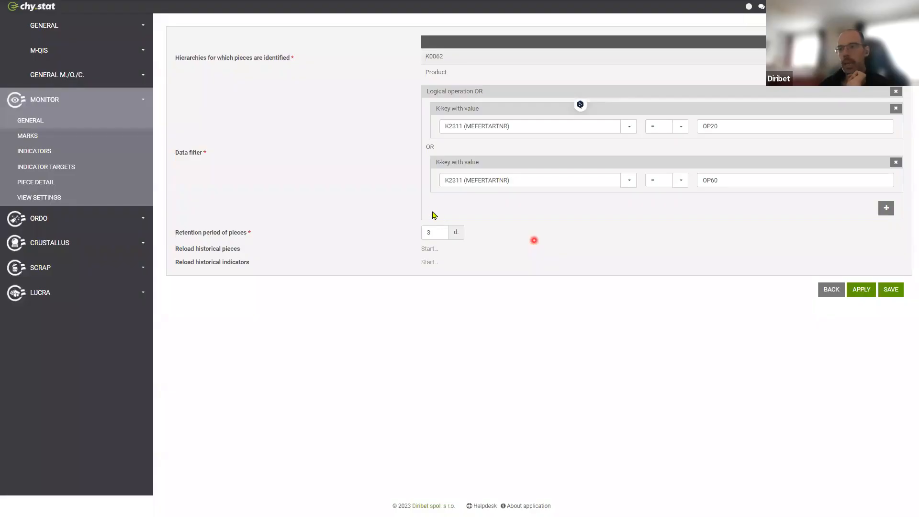
pyautogui.click(429, 249)
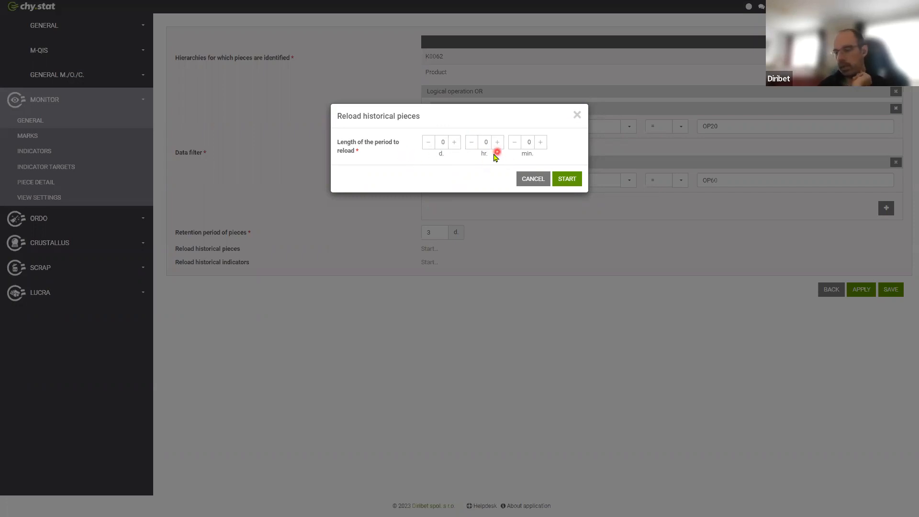
pyautogui.click(577, 114)
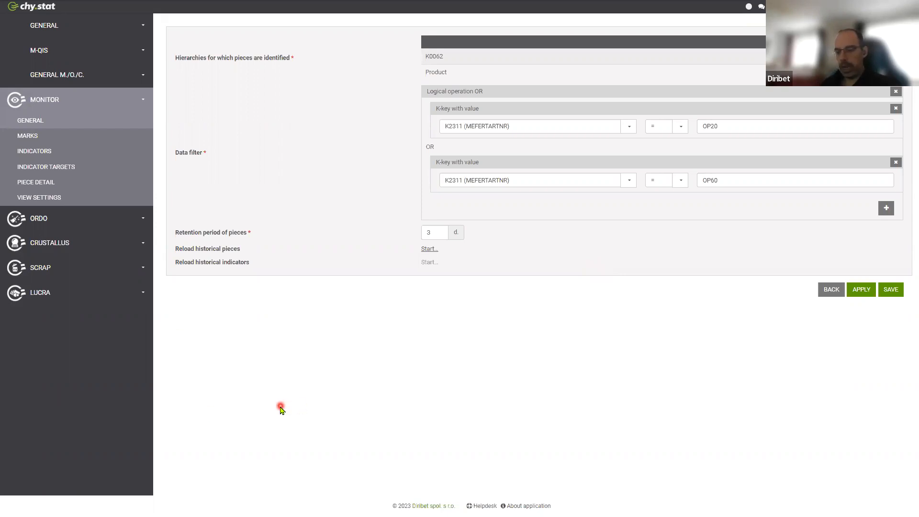
# Step: Switch to the presentation's Hierarchies slide, return to chy.stat and leave the K0062, Product hierarchy without saving
pyautogui.hotkey('alt', 'Tab')
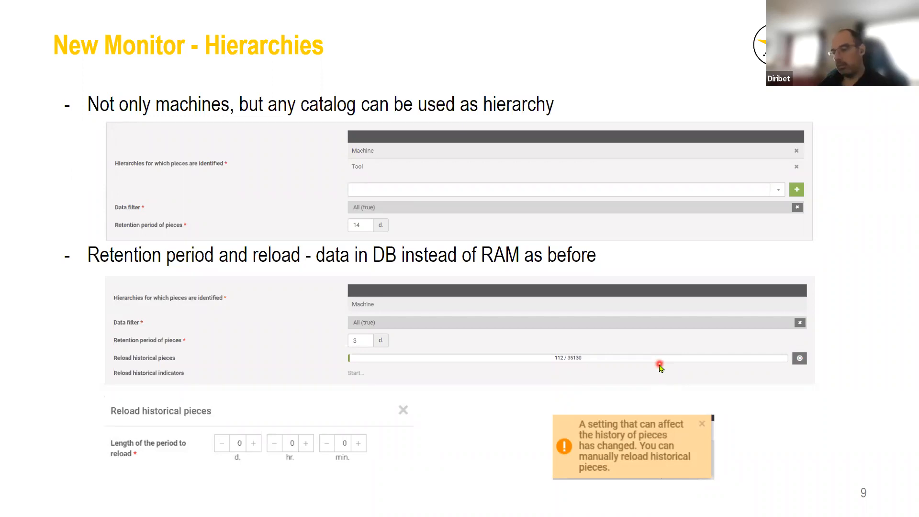
pyautogui.hotkey('alt', 'Tab')
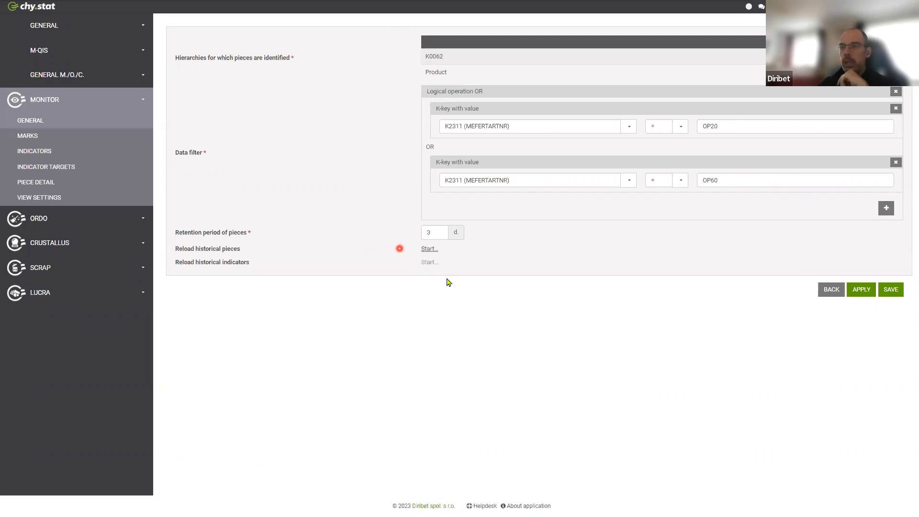
pyautogui.click(836, 297)
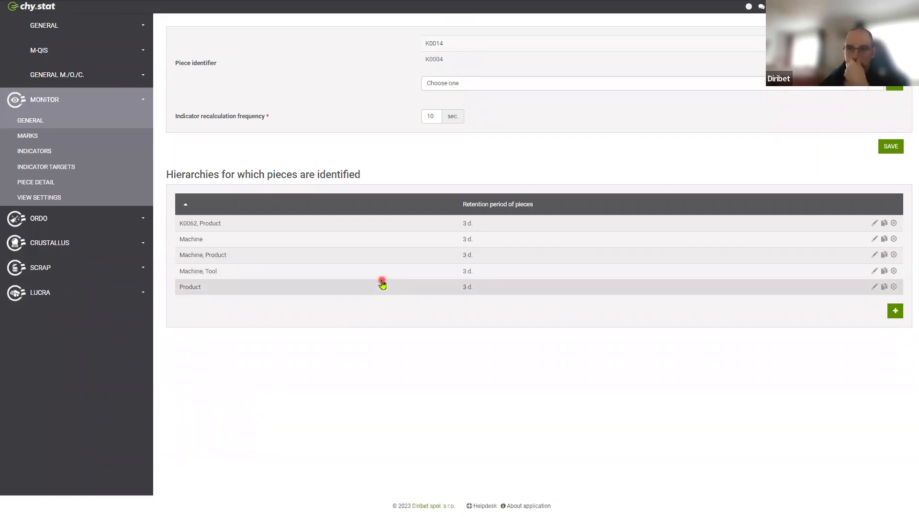
# Step: Open the Monitor module from the home page, look at the "Overview: Operations" view and open the list for managing views
pyautogui.click(52, 15)
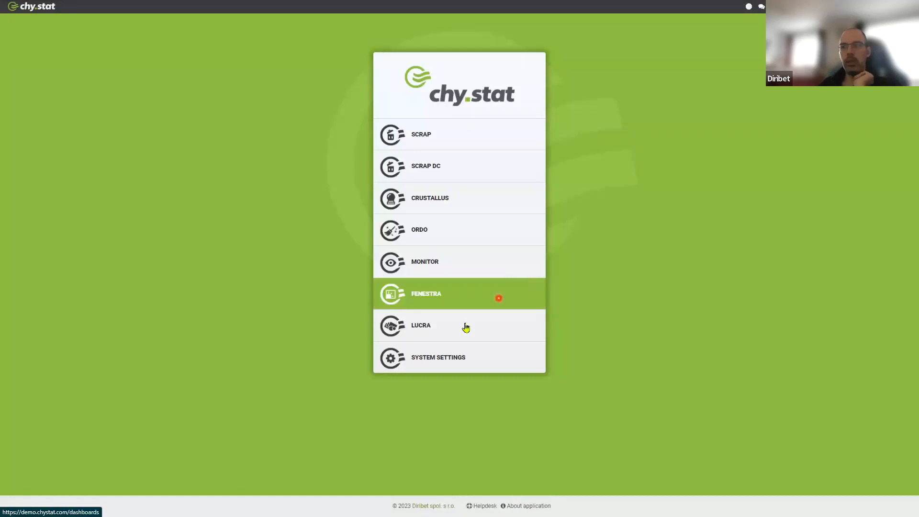
pyautogui.click(441, 262)
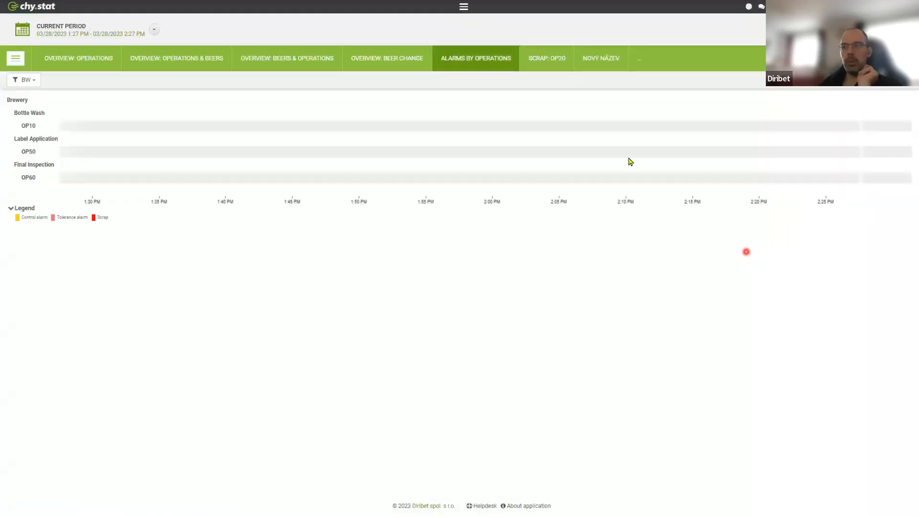
pyautogui.click(640, 59)
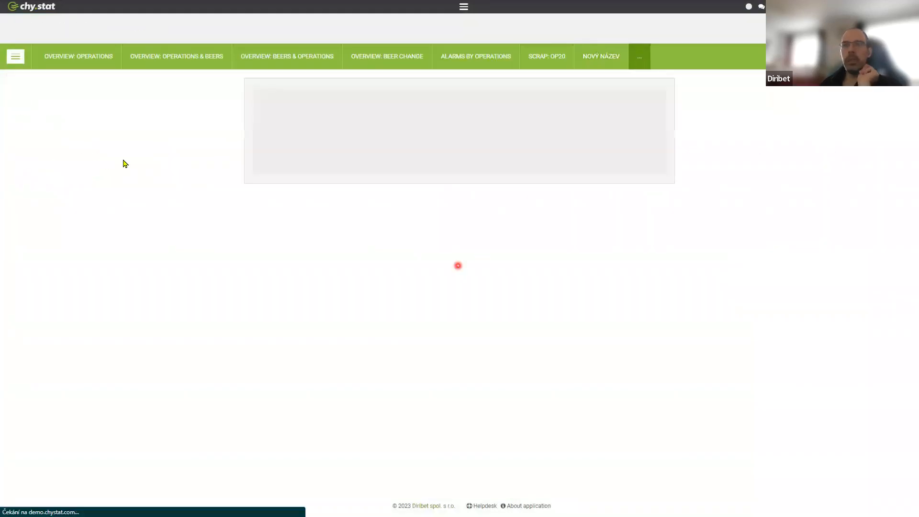
pyautogui.click(73, 66)
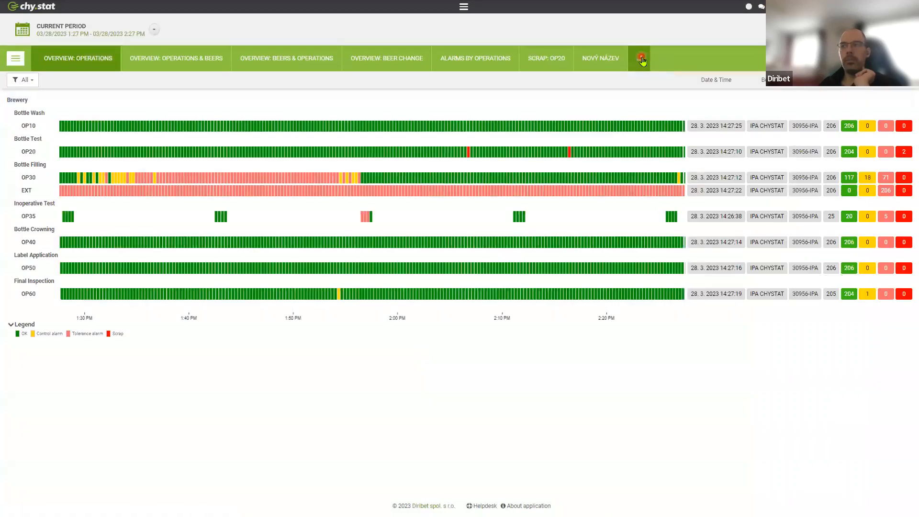
pyautogui.click(640, 58)
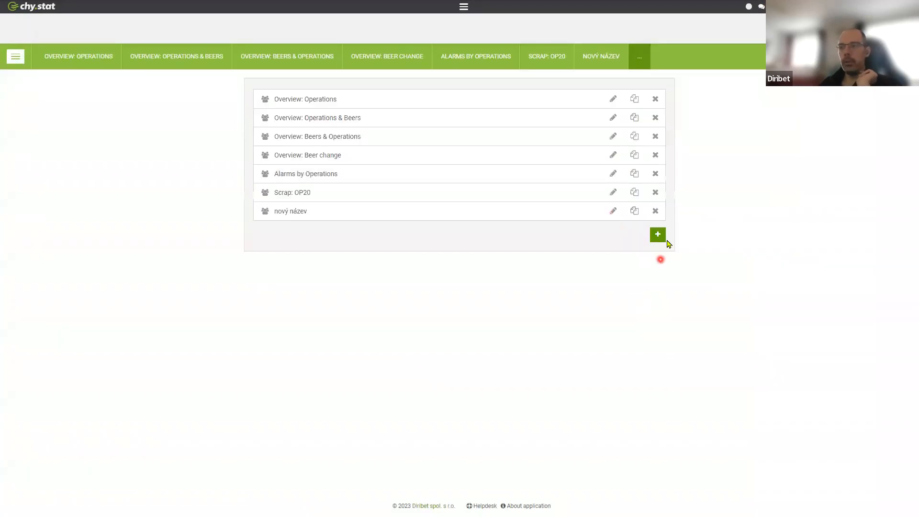
# Step: Name the new Monitor view "Testing overview" and assign it the Machine - Product hierarchy
pyautogui.click(503, 93)
pyautogui.write('Testing overview')
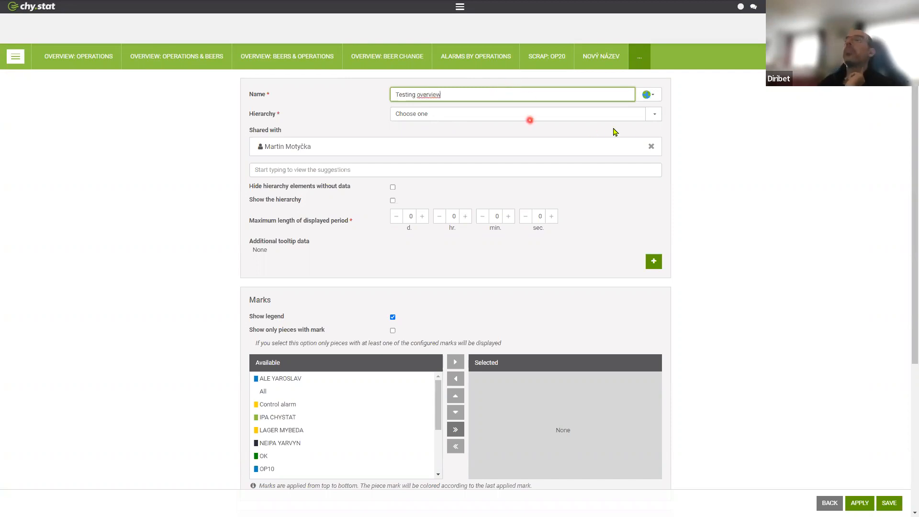
pyautogui.click(656, 116)
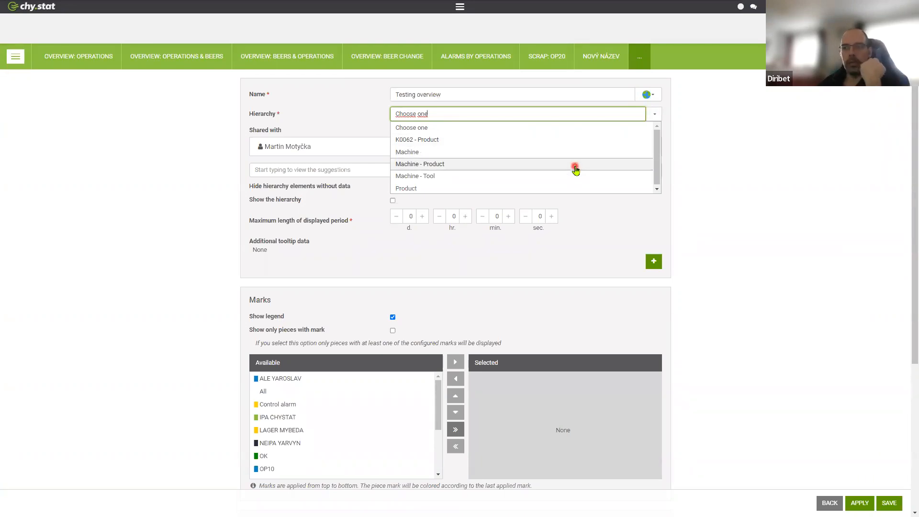
pyautogui.click(575, 165)
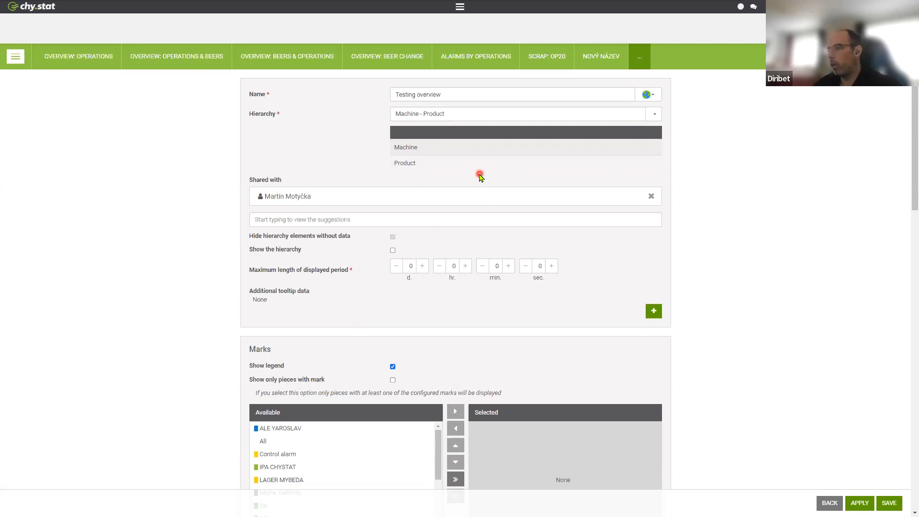
pyautogui.click(369, 223)
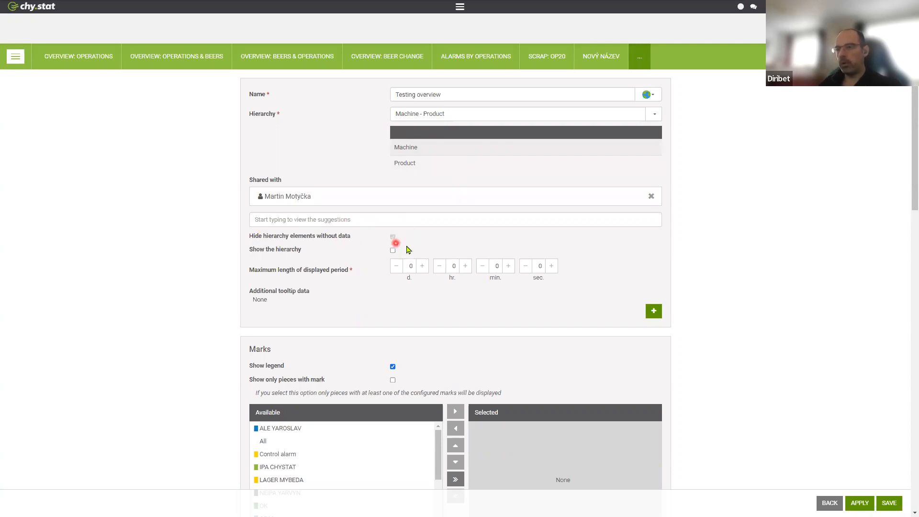
# Step: Try the single Machine hierarchy for the new view and enable hiding of hierarchy elements without data
pyautogui.click(655, 114)
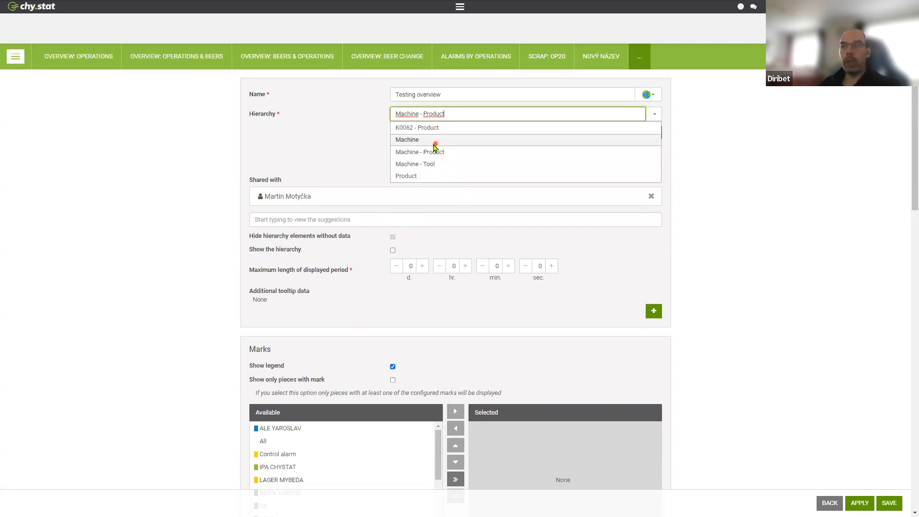
pyautogui.click(434, 144)
pyautogui.click(393, 188)
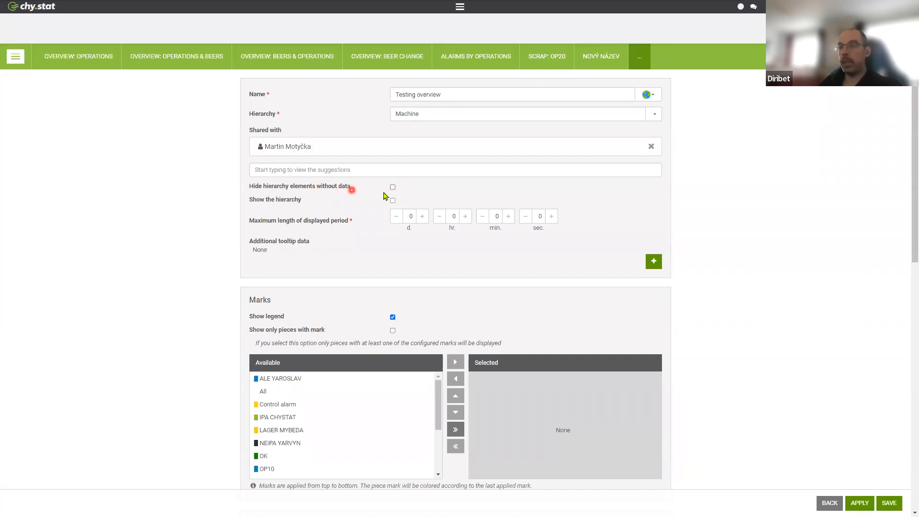
# Step: Assign the K0062 - Product hierarchy to the view and set the maximum length of displayed period to 1 day
pyautogui.click(654, 114)
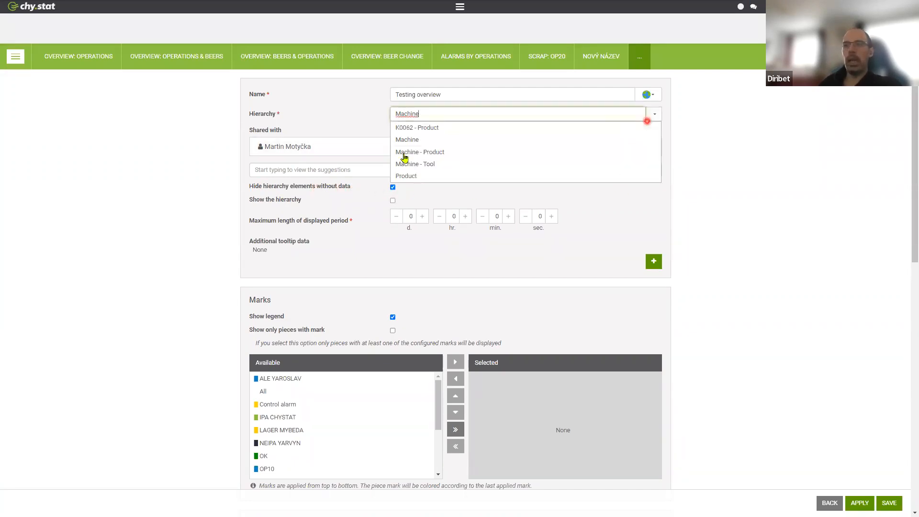
pyautogui.click(430, 128)
pyautogui.click(394, 239)
pyautogui.click(400, 265)
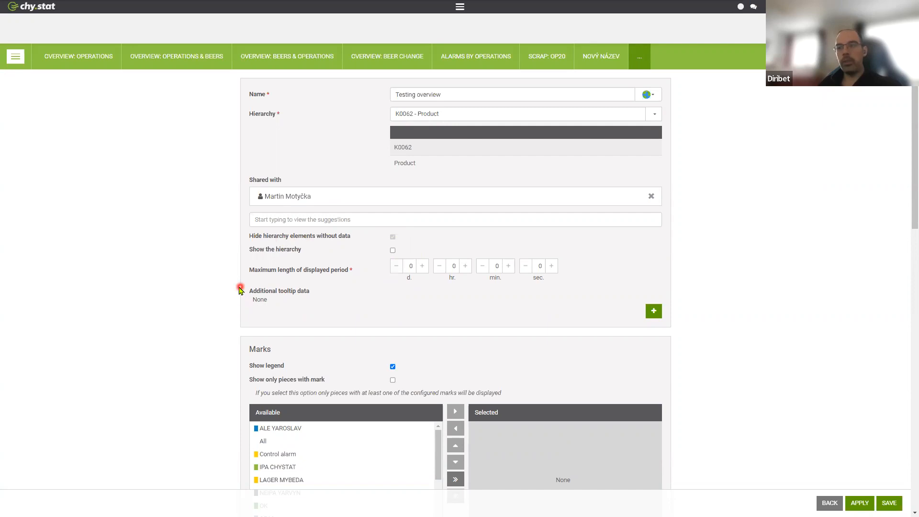
pyautogui.scroll(-1, 240, 290)
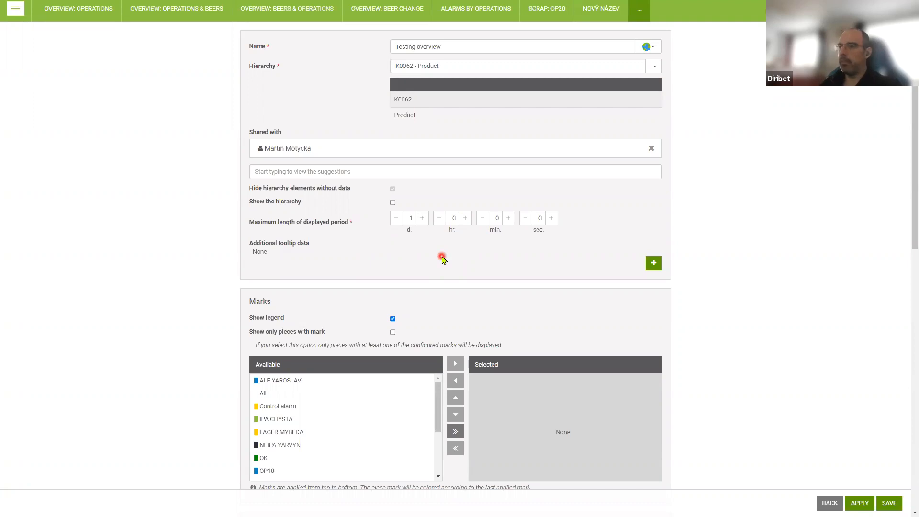
# Step: Add the OK mark to the view's selected marks
pyautogui.scroll(-3, 428, 259)
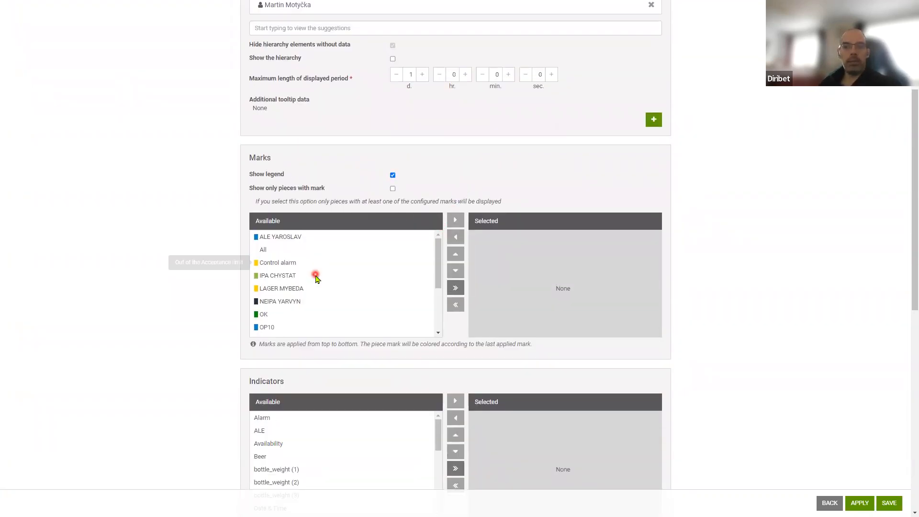
pyautogui.scroll(-2, 311, 280)
pyautogui.scroll(5, 300, 287)
pyautogui.click(264, 314)
pyautogui.click(455, 220)
pyautogui.scroll(4, 341, 308)
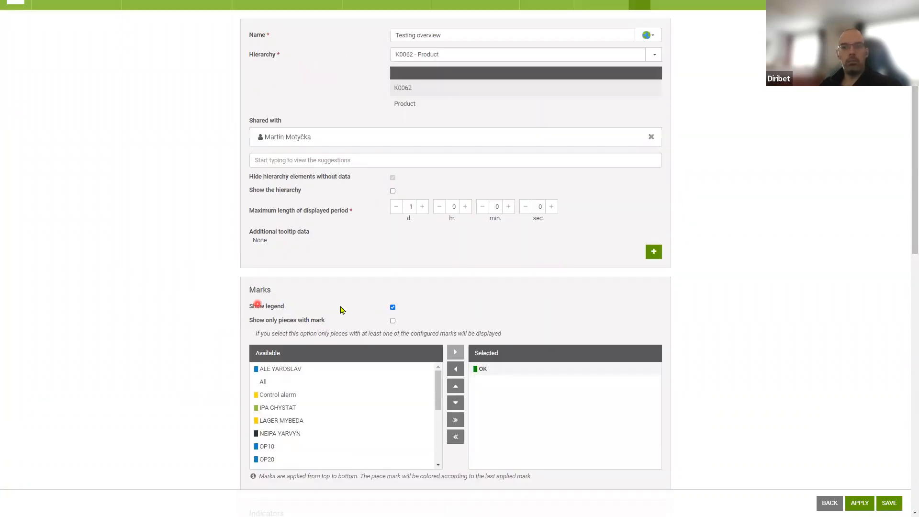
# Step: Add the Scrap and Tolerance alarm marks to the view's selected marks
pyautogui.scroll(-2, 307, 331)
pyautogui.scroll(-5, 307, 332)
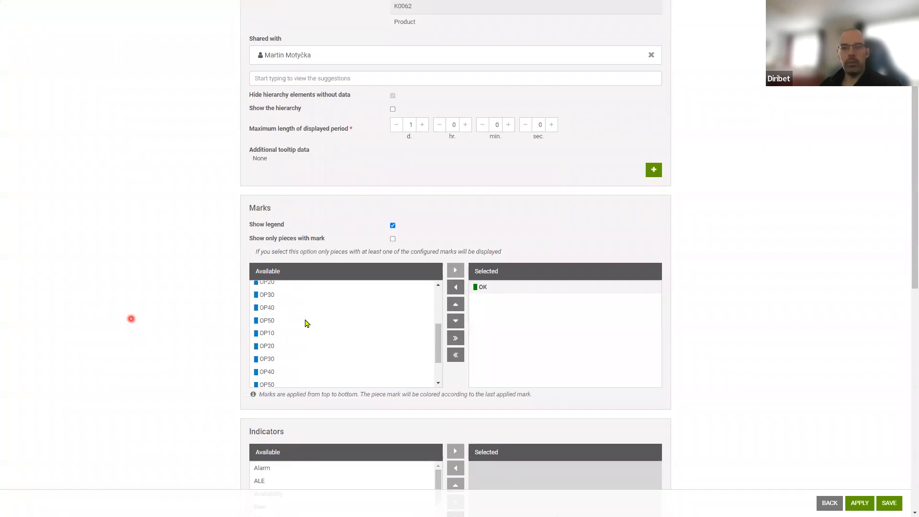
pyautogui.scroll(-1, 286, 345)
pyautogui.click(292, 318)
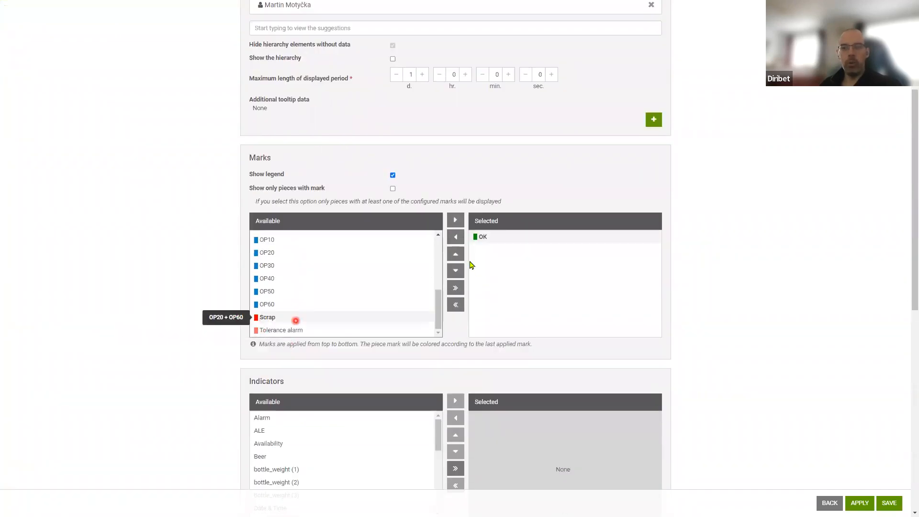
pyautogui.click(455, 220)
pyautogui.click(288, 324)
pyautogui.click(455, 220)
# Step: Add the OK and NOK indicators to the view's selected indicators
pyautogui.scroll(-3, 158, 311)
pyautogui.scroll(-5, 319, 304)
pyautogui.click(283, 337)
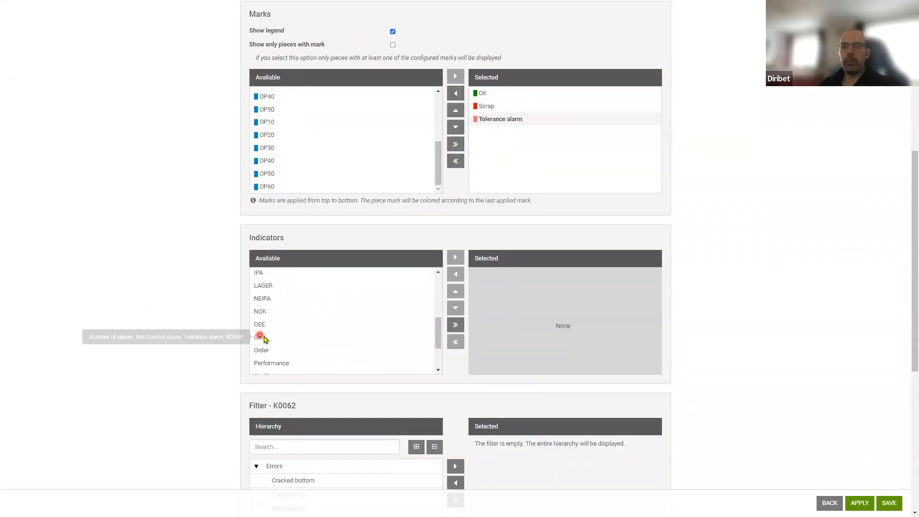
pyautogui.click(455, 257)
pyautogui.scroll(1, 299, 326)
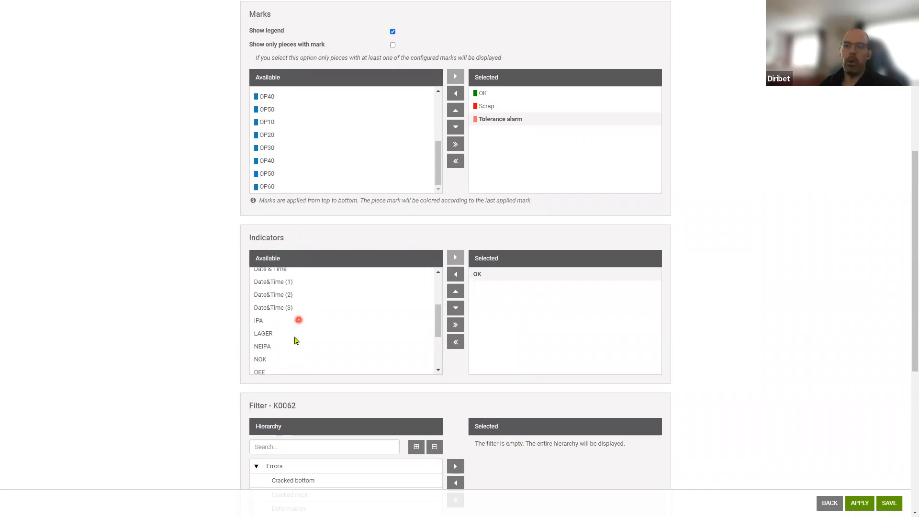
pyautogui.click(264, 363)
pyautogui.click(455, 257)
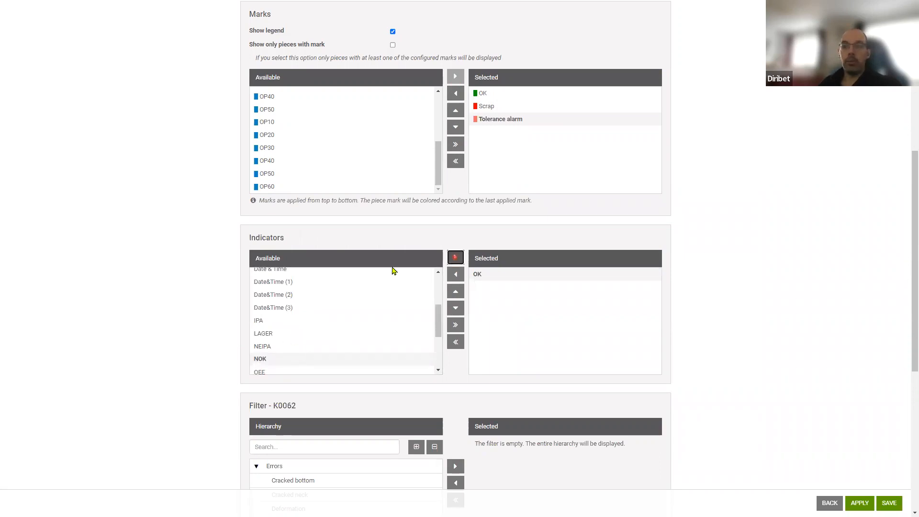
# Step: Restrict the K0062 filter of the view to the Cracked neck error
pyautogui.scroll(-3, 154, 273)
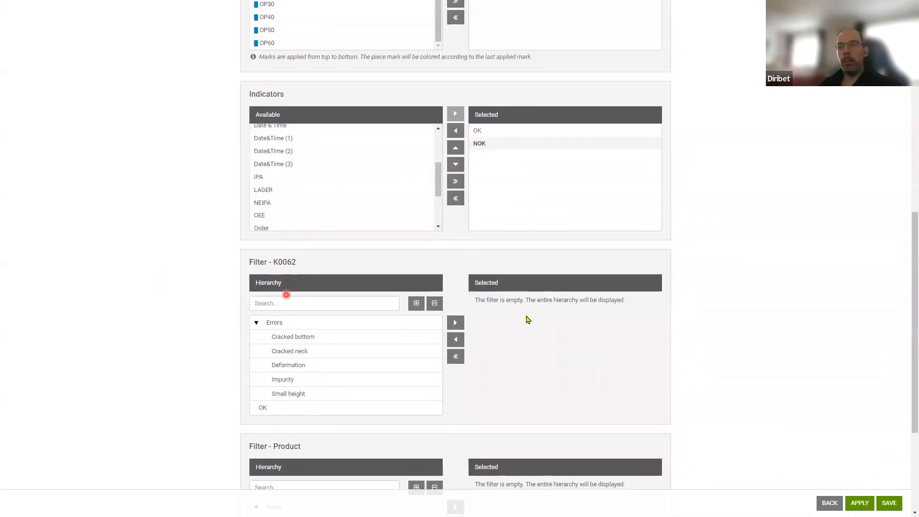
pyautogui.scroll(-2, 459, 388)
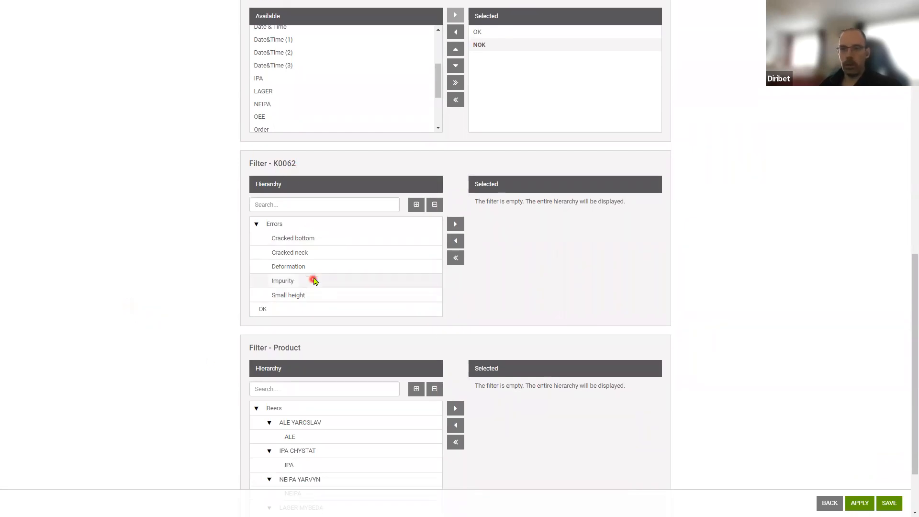
pyautogui.scroll(1, 316, 287)
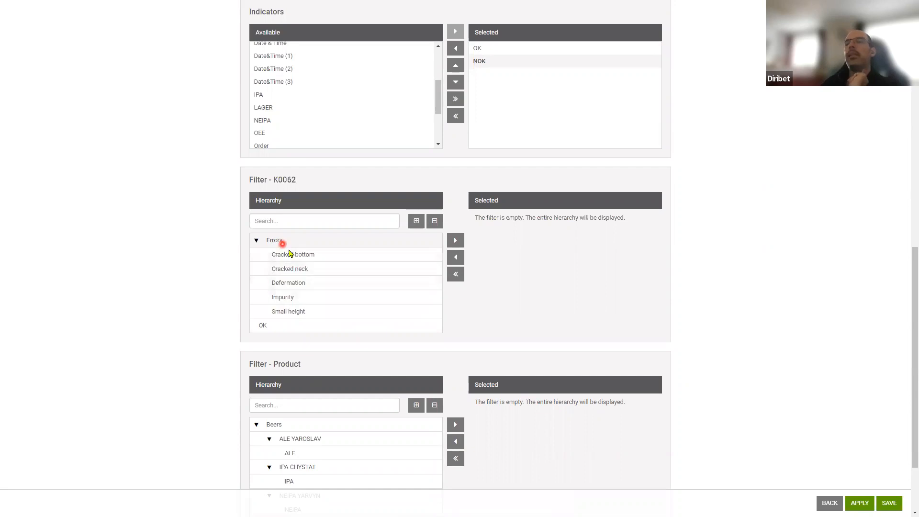
pyautogui.click(315, 286)
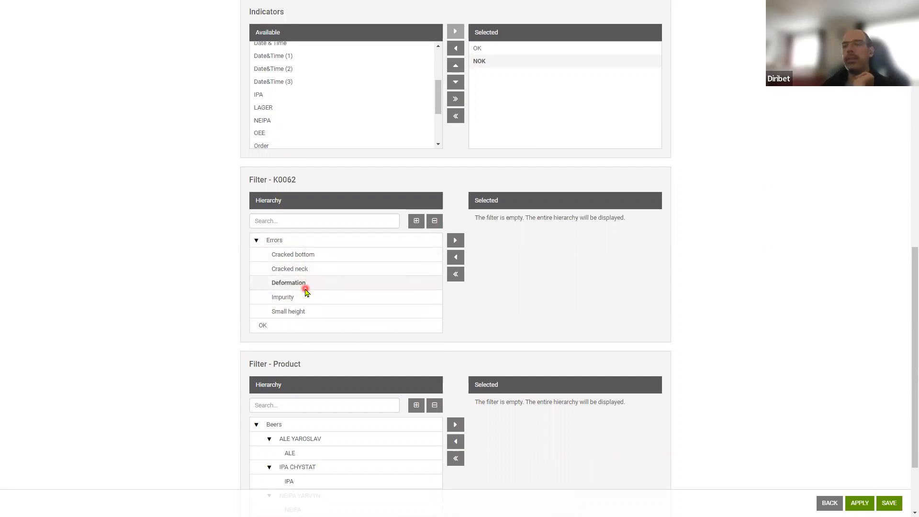
pyautogui.click(309, 312)
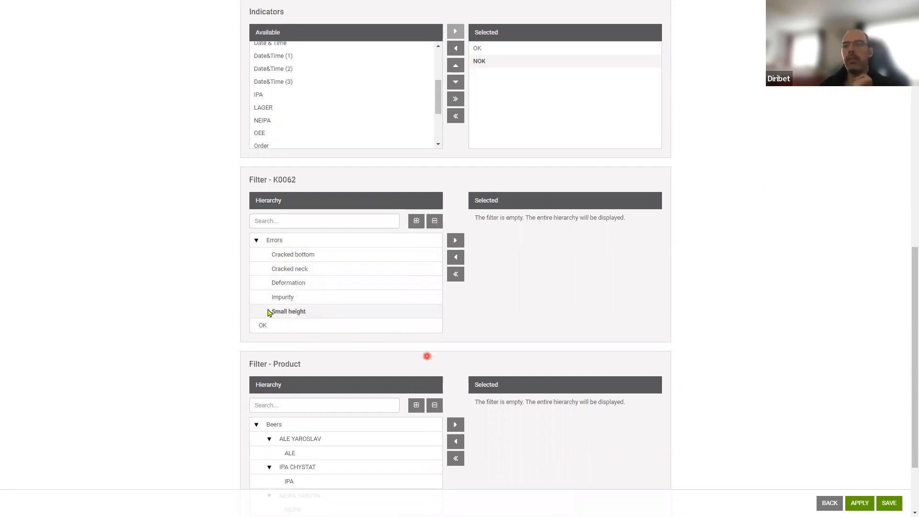
pyautogui.click(333, 270)
pyautogui.click(461, 242)
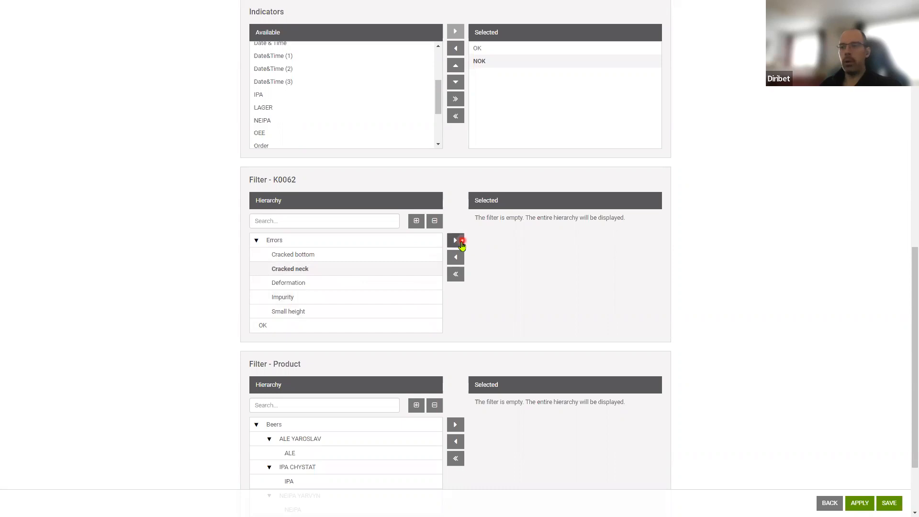
# Step: Restrict the view's Product filter to ALE YAROSLAV
pyautogui.scroll(2, 554, 150)
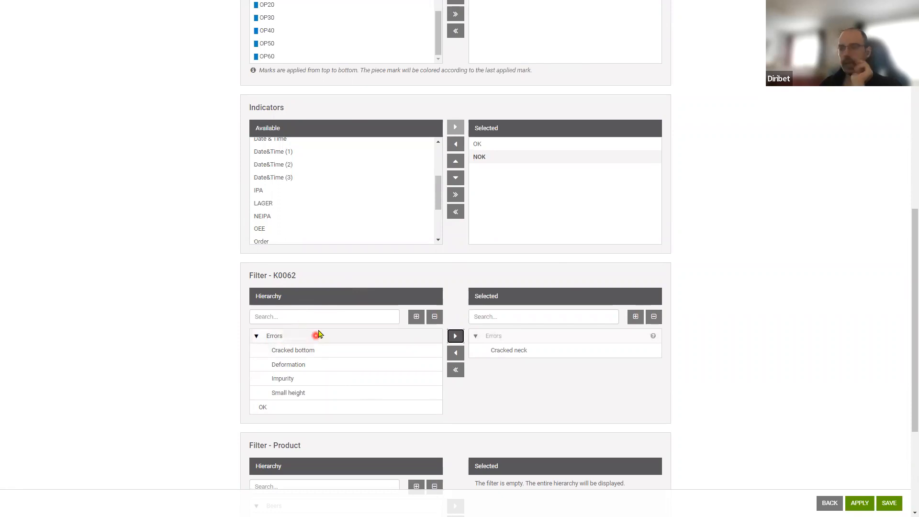
pyautogui.scroll(-2, 318, 332)
pyautogui.scroll(-1, 585, 309)
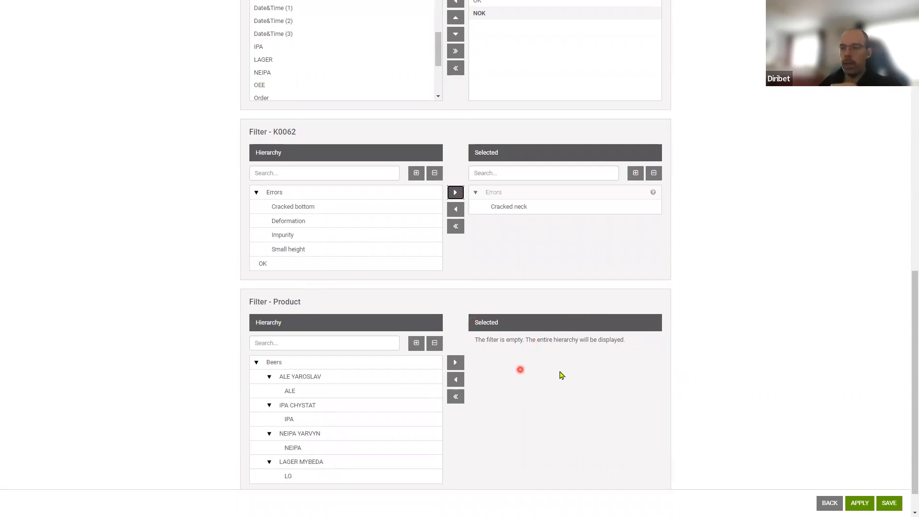
pyautogui.click(318, 377)
pyautogui.click(456, 363)
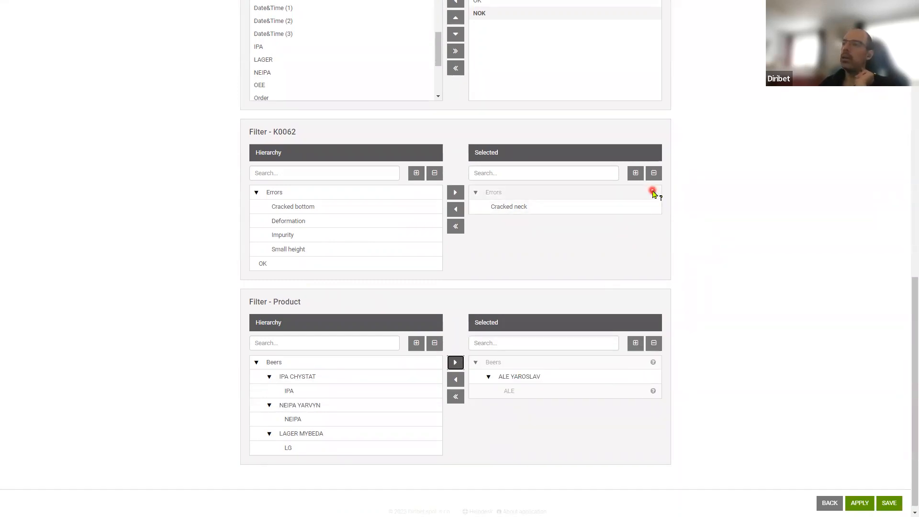
pyautogui.moveTo(652, 194)
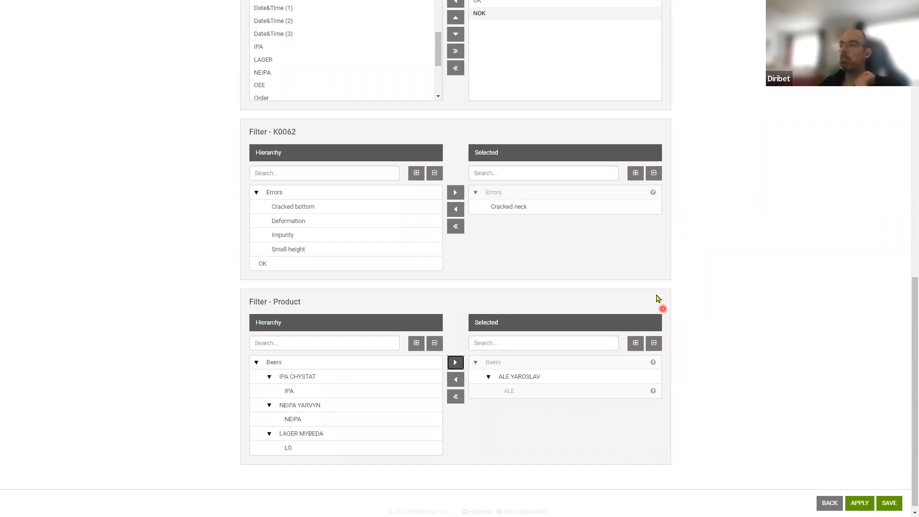
# Step: Apply the new view's settings, then display the "Testing overview" and "Overview: Operations" views
pyautogui.scroll(5, 657, 308)
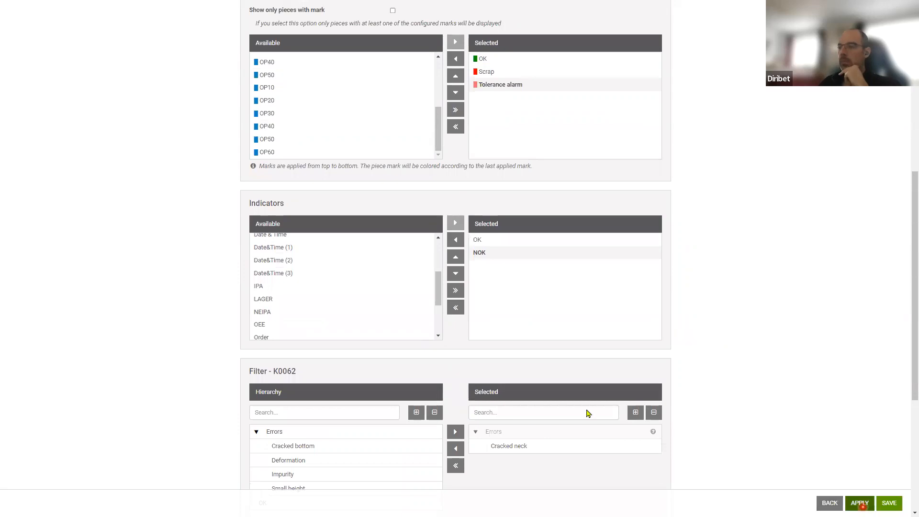
pyautogui.scroll(8, 403, 312)
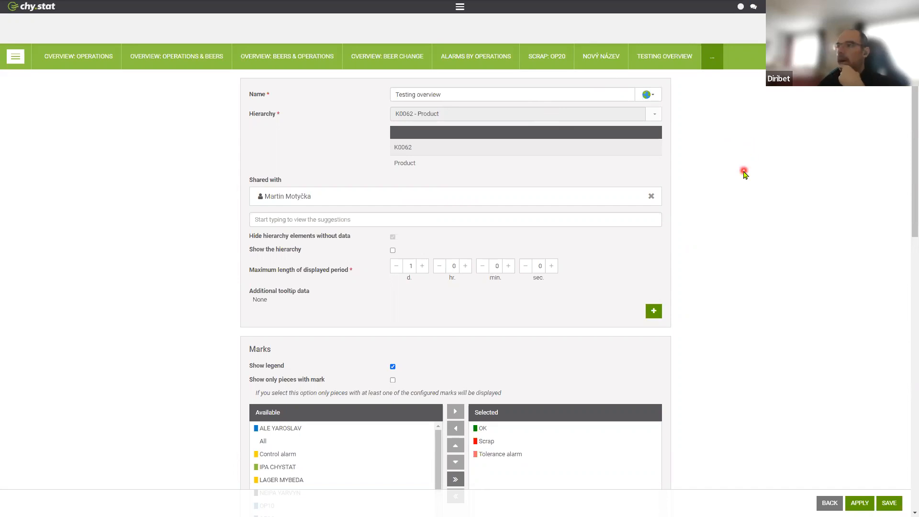
pyautogui.click(664, 66)
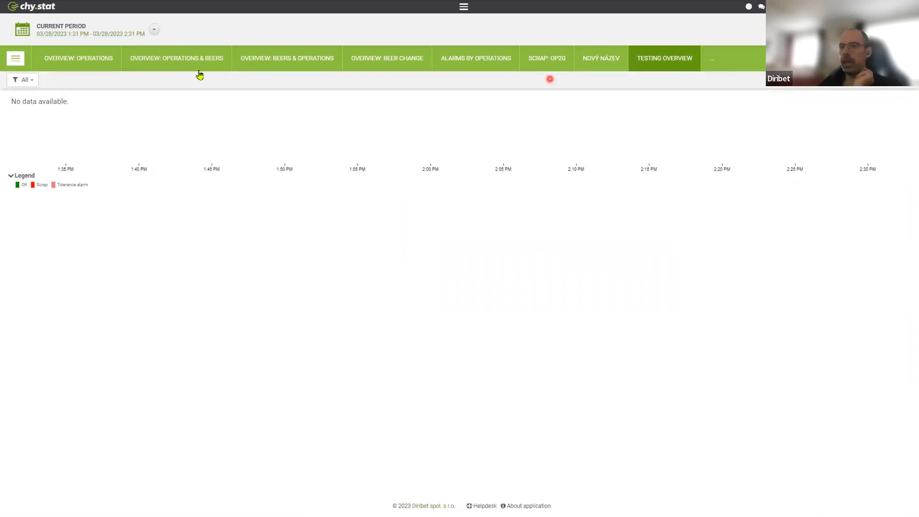
pyautogui.click(72, 61)
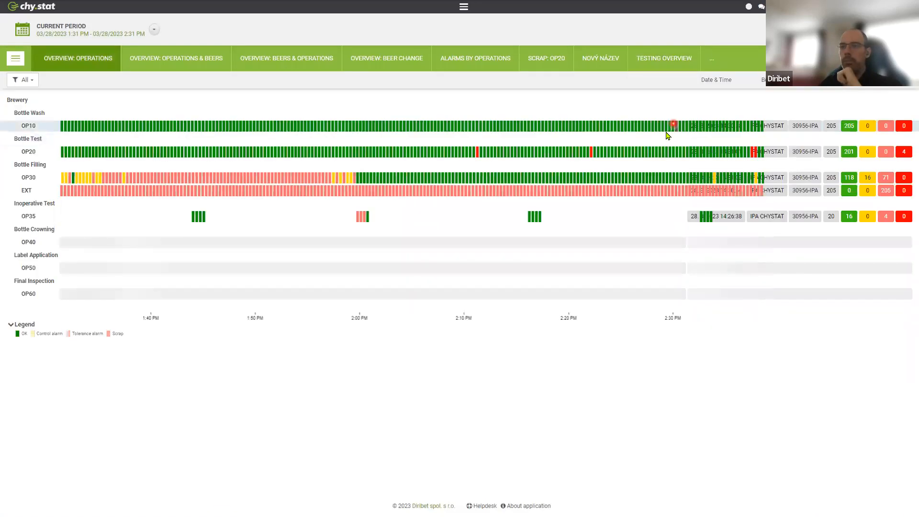
# Step: Review the settings of the "Overview: Operations" view from the list of Monitor views, then return to the list
pyautogui.click(714, 58)
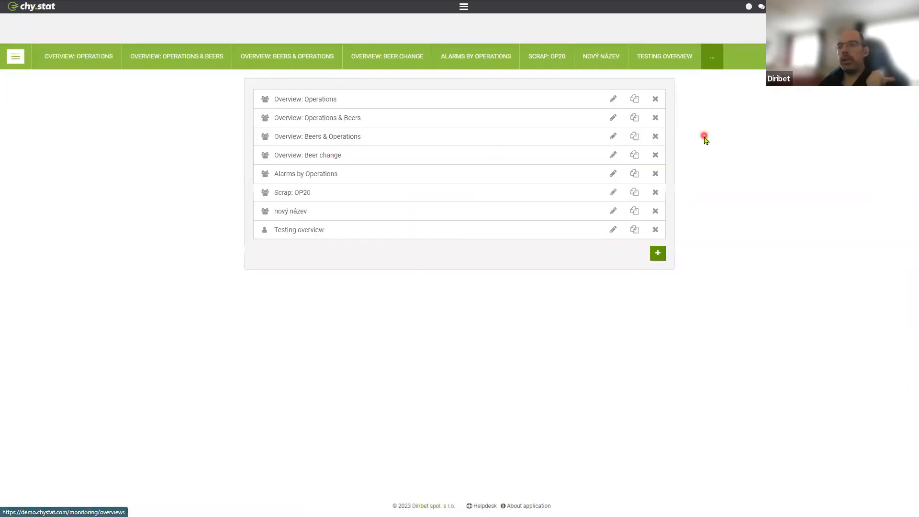
pyautogui.click(613, 100)
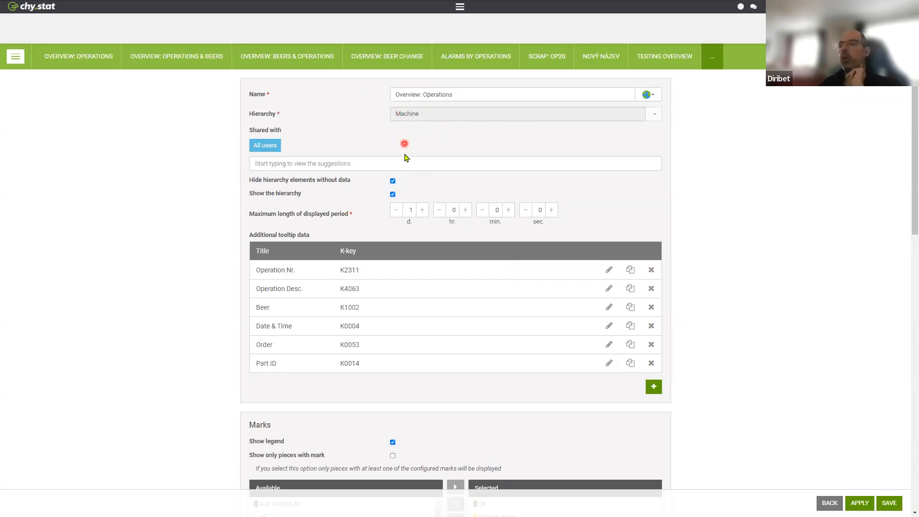
pyautogui.click(712, 61)
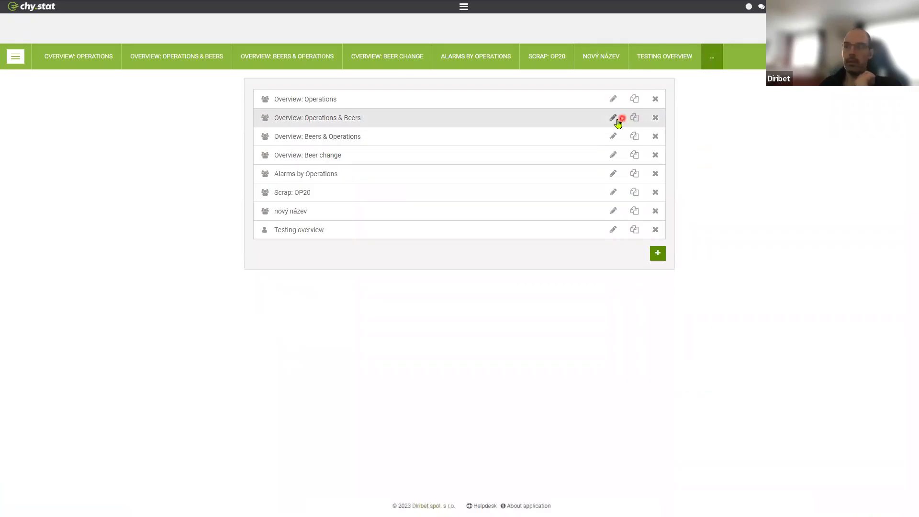
# Step: Examine the hierarchy, marks, indicators and Machine filter configured for the "Overview: Operations & Beers" view, then return to the list of views
pyautogui.click(613, 118)
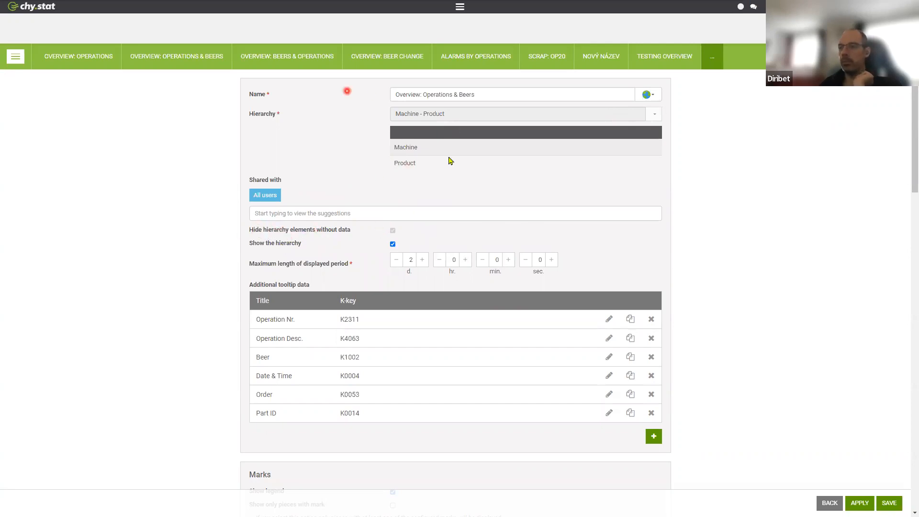
pyautogui.scroll(-7, 300, 182)
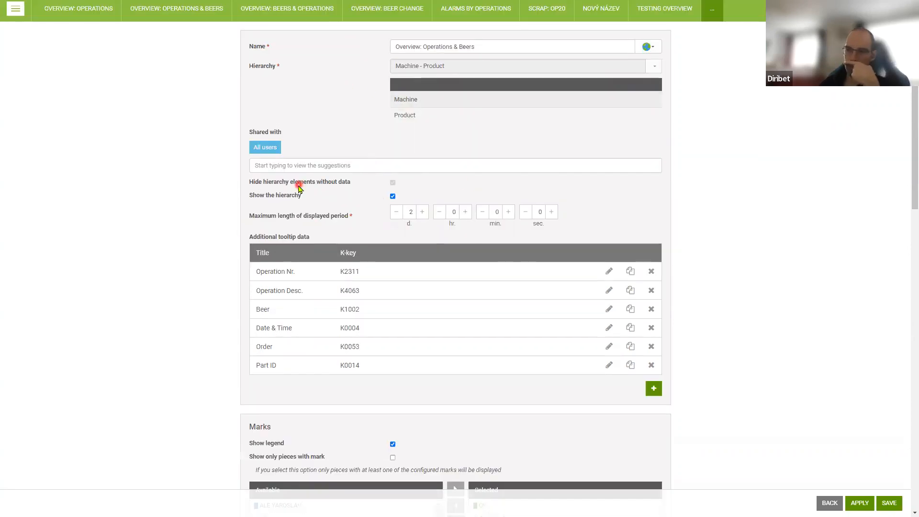
pyautogui.scroll(-4, 298, 187)
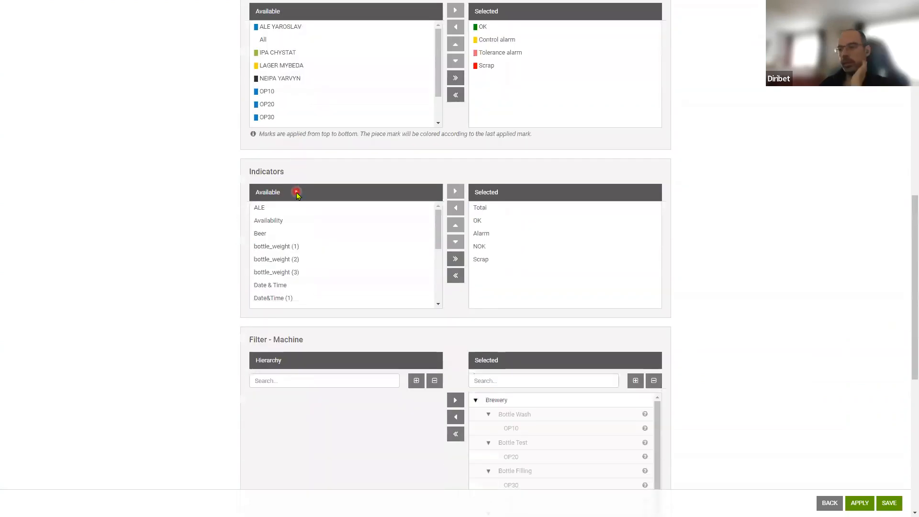
pyautogui.scroll(-2, 300, 192)
pyautogui.scroll(-4, 334, 191)
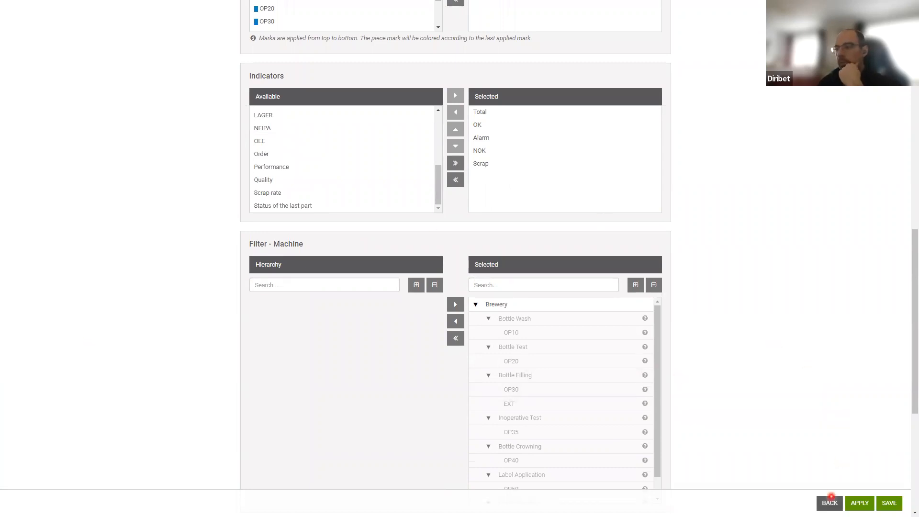
pyautogui.click(830, 503)
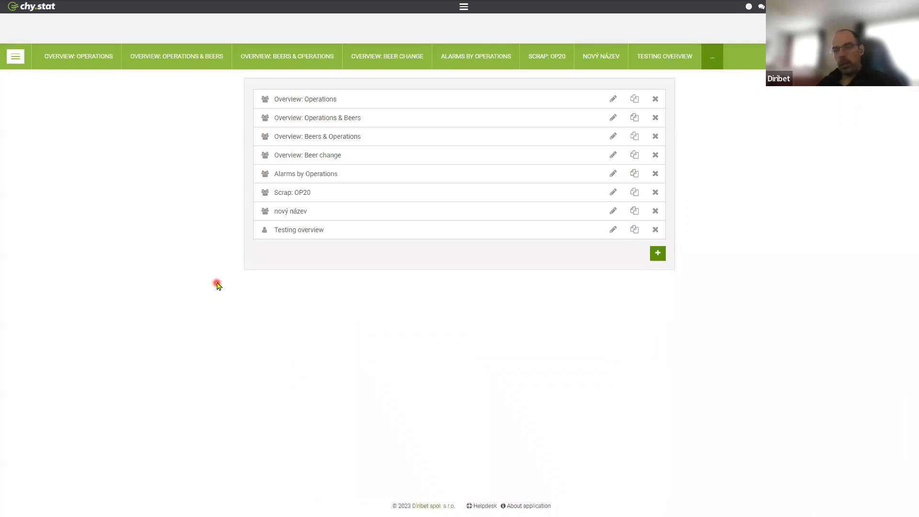
pyautogui.hotkey('alt', 'Tab')
pyautogui.press('Right')
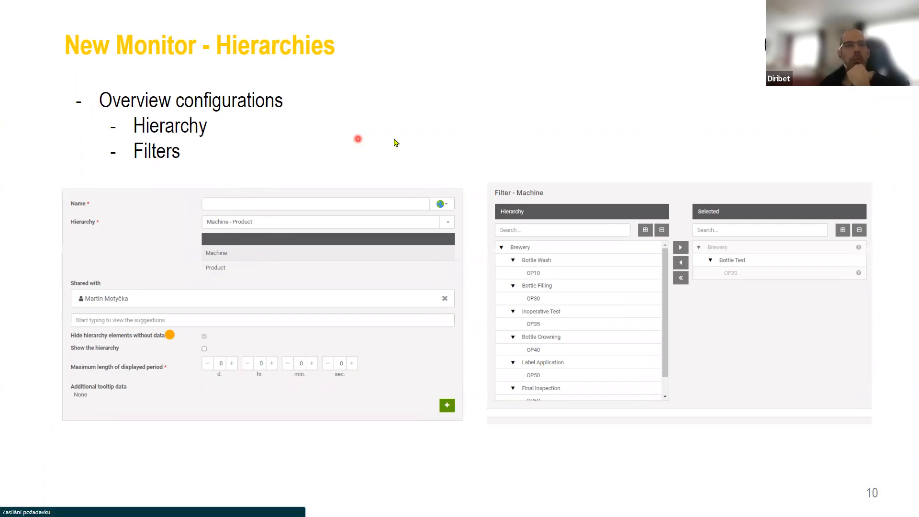
pyautogui.press('Right')
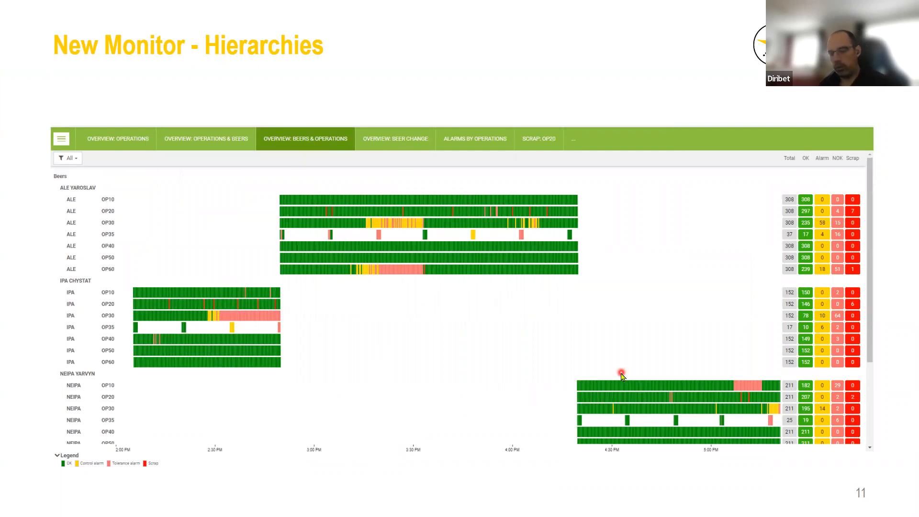
# Step: Switch back to chy.stat and examine the IPA CHYSTAT and NEIPA YARVYN operation rows in the "Overview: Beers & Operations" view
pyautogui.hotkey('alt', 'Tab')
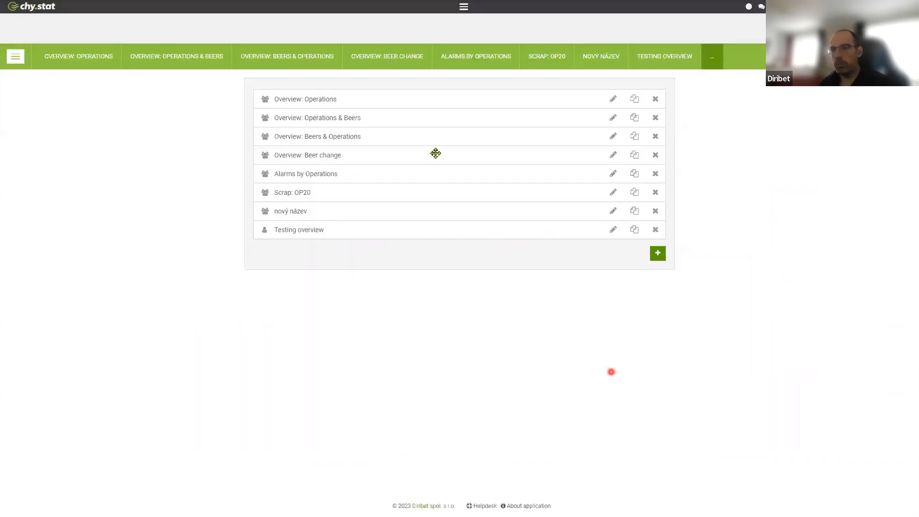
pyautogui.click(355, 62)
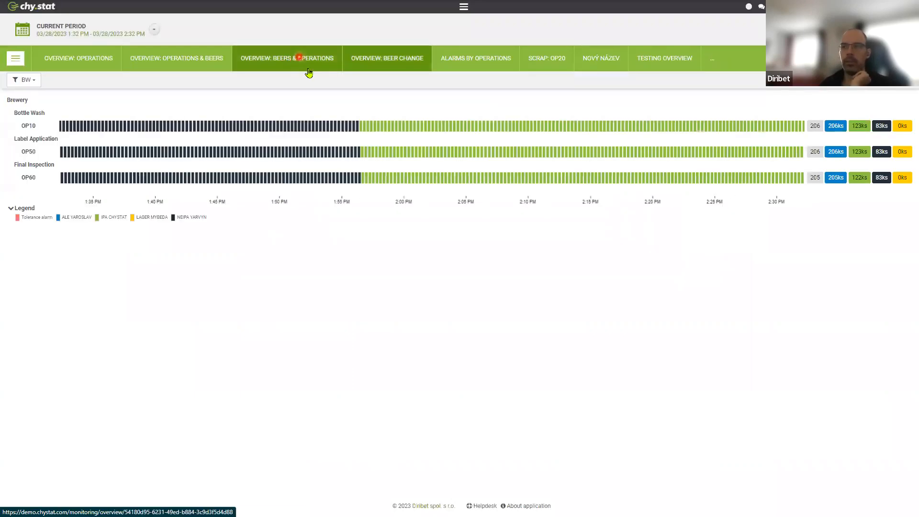
pyautogui.click(306, 63)
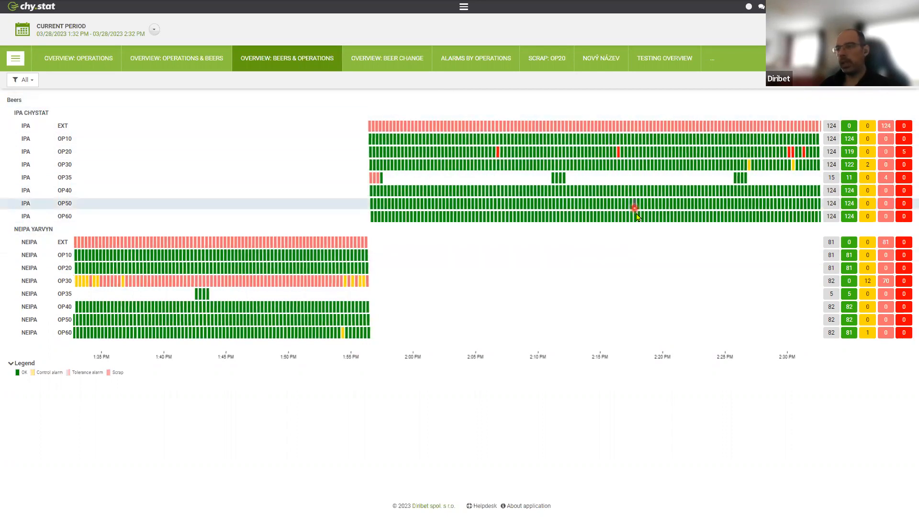
pyautogui.click(210, 205)
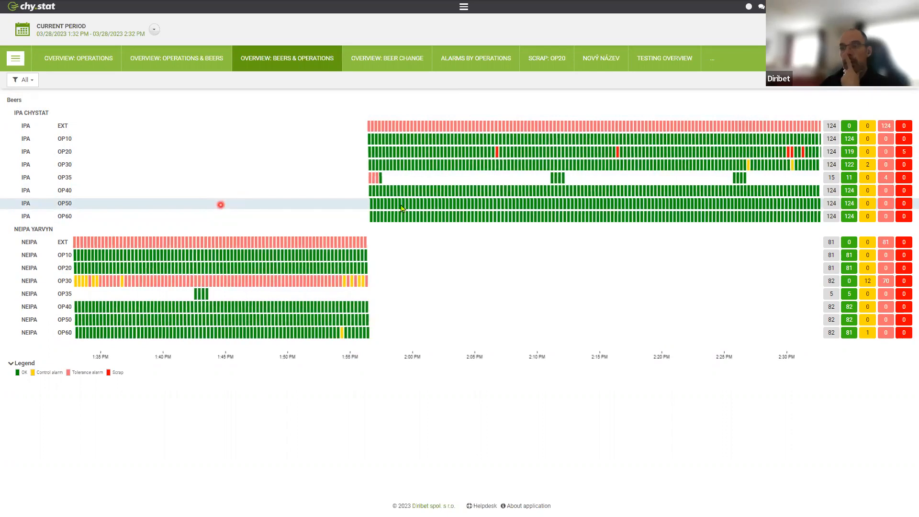
pyautogui.click(356, 116)
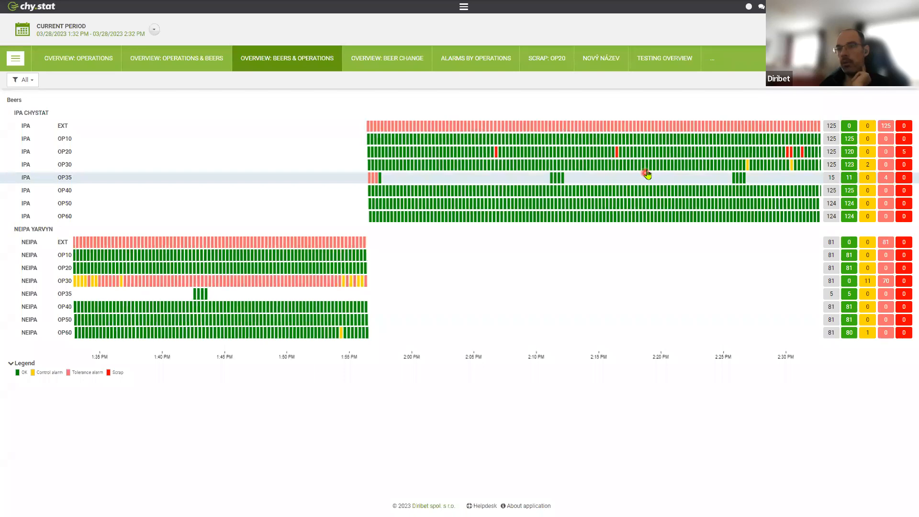
pyautogui.click(849, 165)
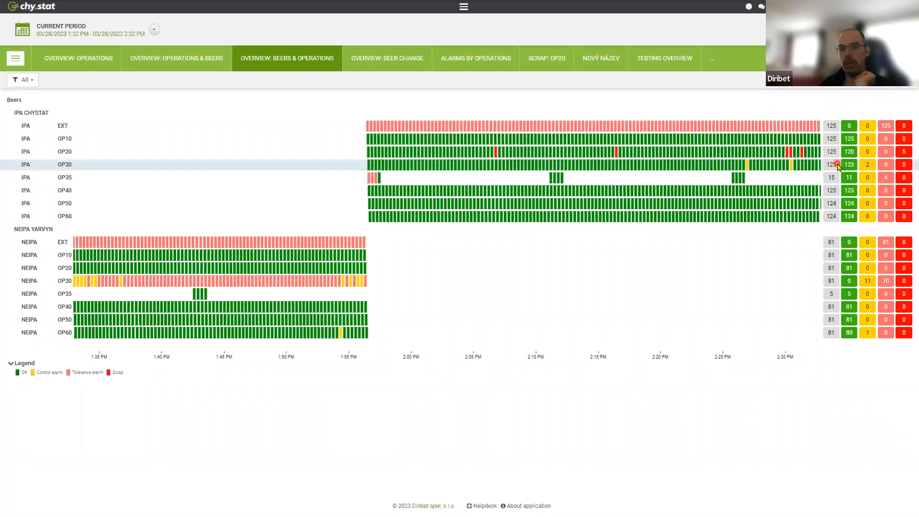
pyautogui.click(873, 227)
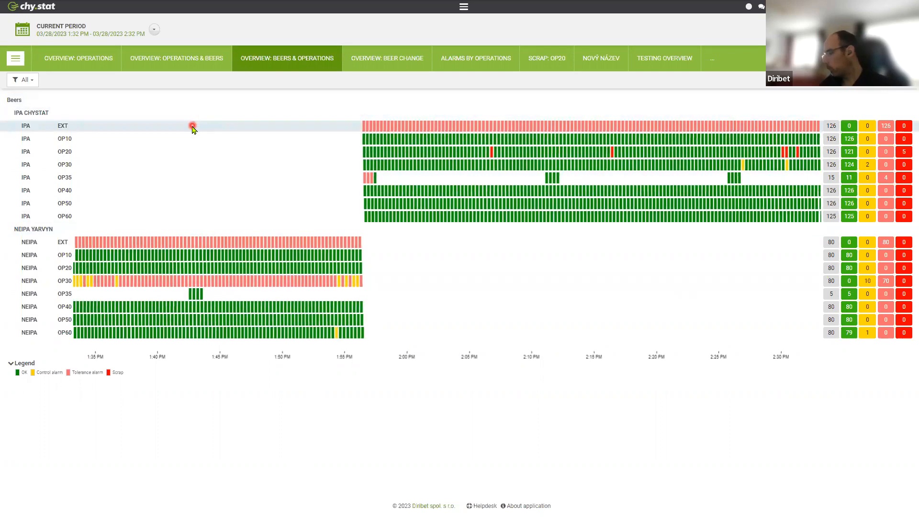
pyautogui.hotkey('alt', 'Tab')
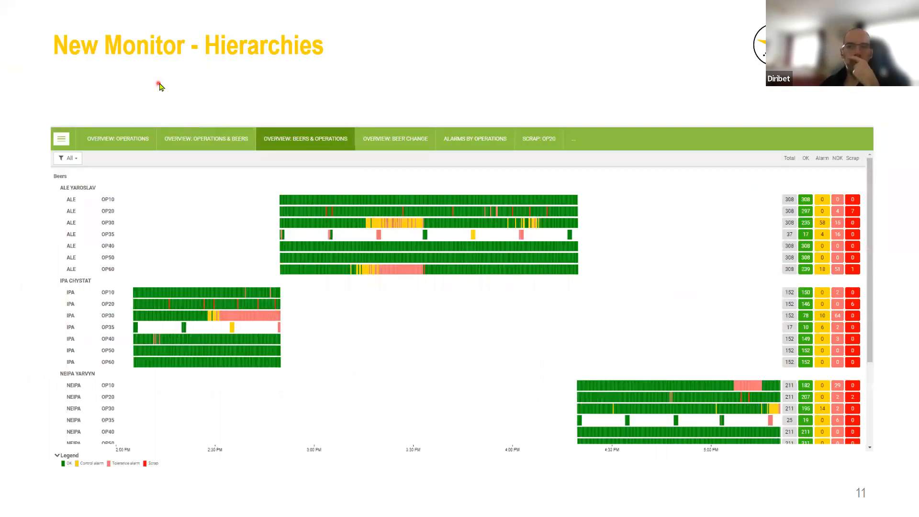
pyautogui.click(160, 84)
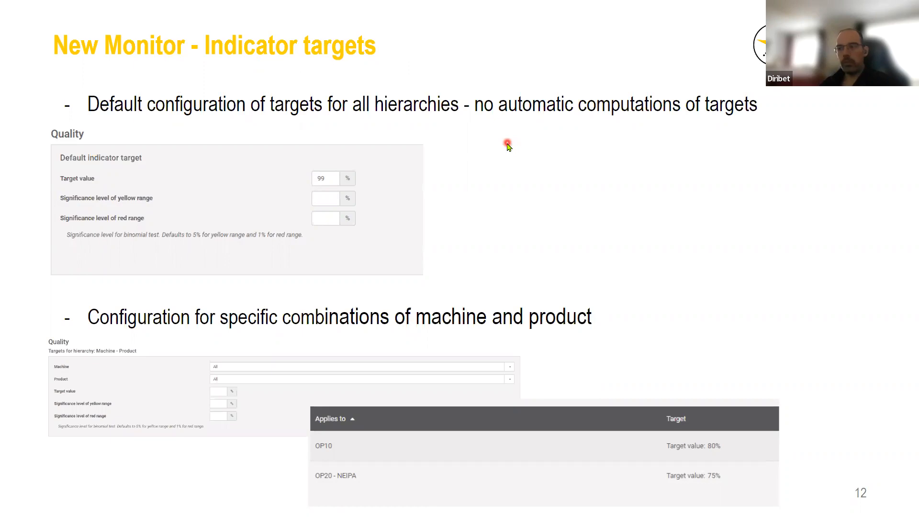
# Step: Switch back to chy.stat and open the Quality indicator's targets in the Monitor settings
pyautogui.hotkey('alt', 'Tab')
pyautogui.click(22, 8)
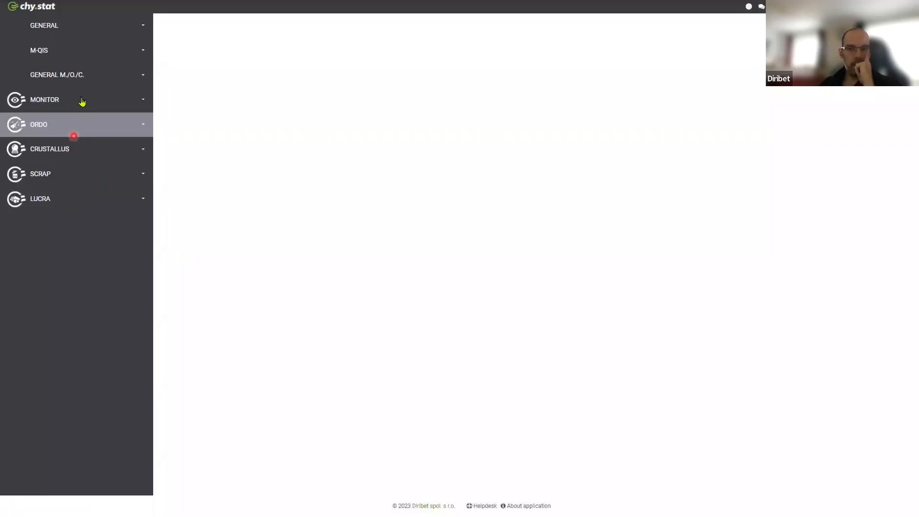
pyautogui.click(82, 100)
pyautogui.click(53, 152)
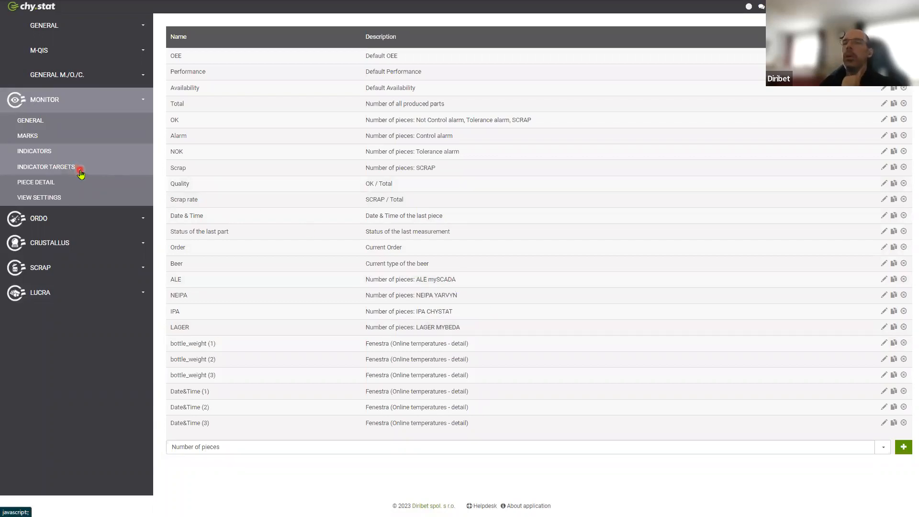
pyautogui.click(80, 173)
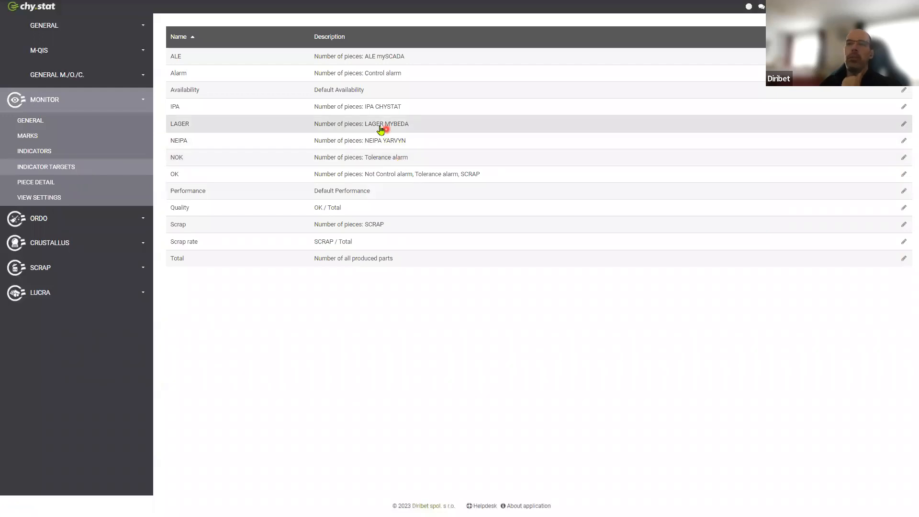
pyautogui.click(384, 213)
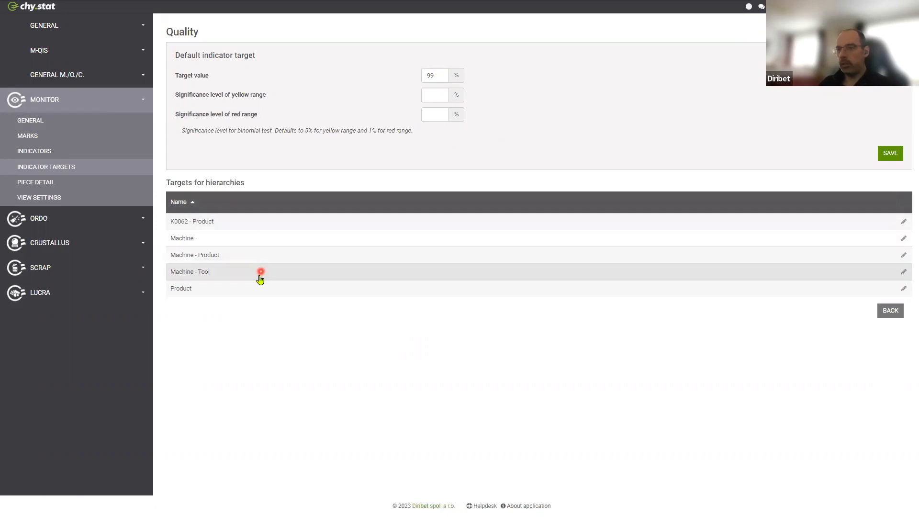
# Step: Examine the Quality targets for the Machine - Product hierarchy, including the settings of the OP10 target
pyautogui.click(271, 261)
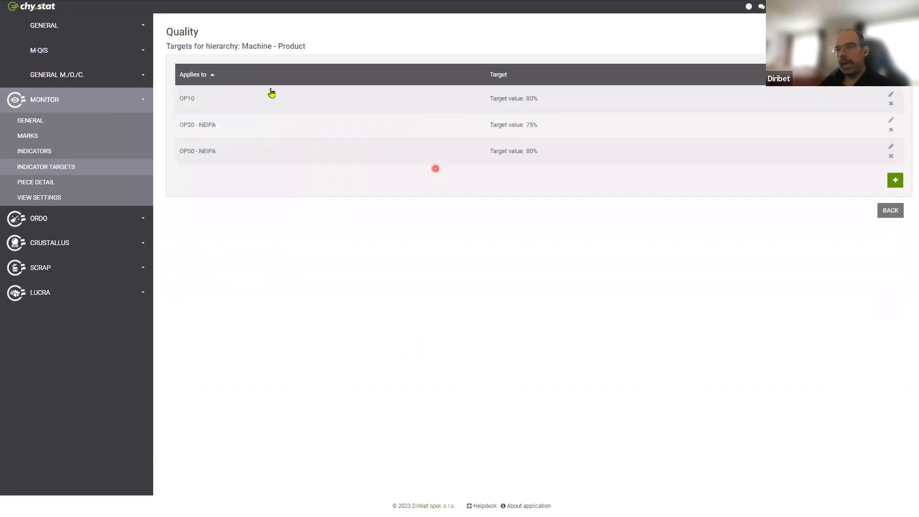
pyautogui.doubleClick(254, 46)
pyautogui.doubleClick(290, 47)
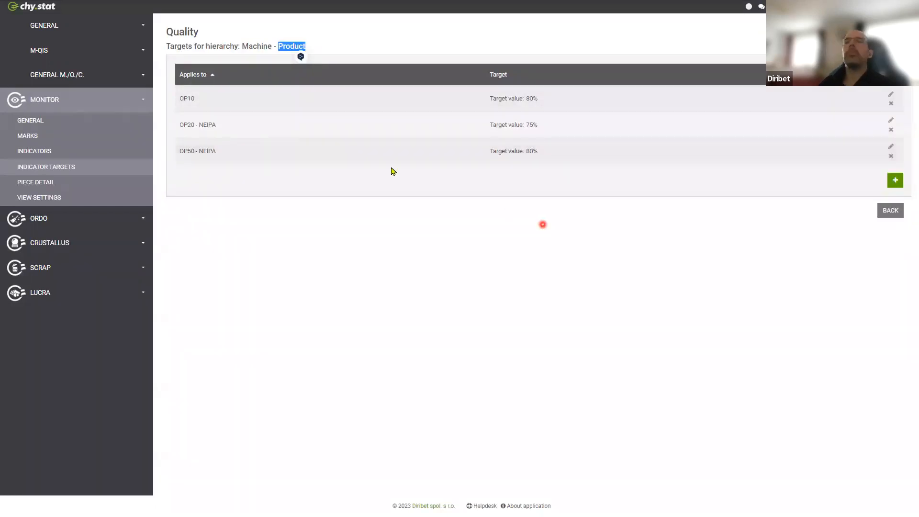
pyautogui.click(495, 30)
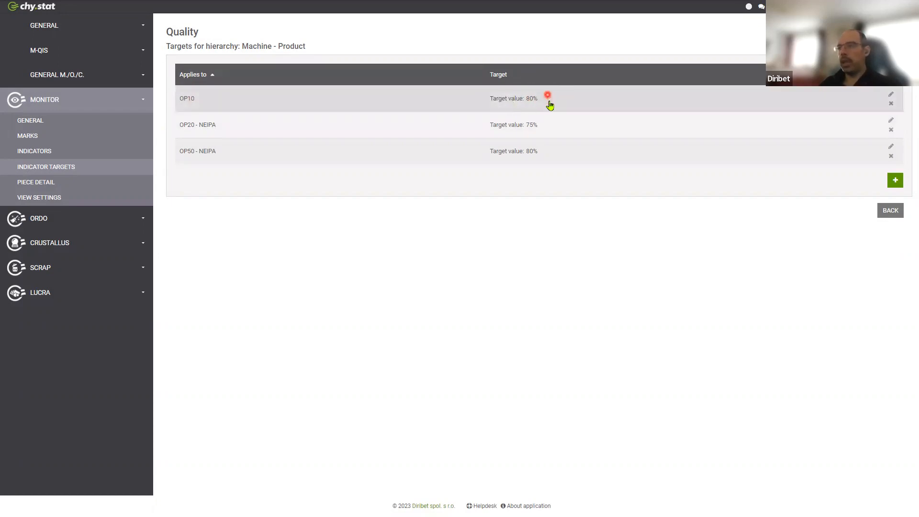
pyautogui.click(891, 96)
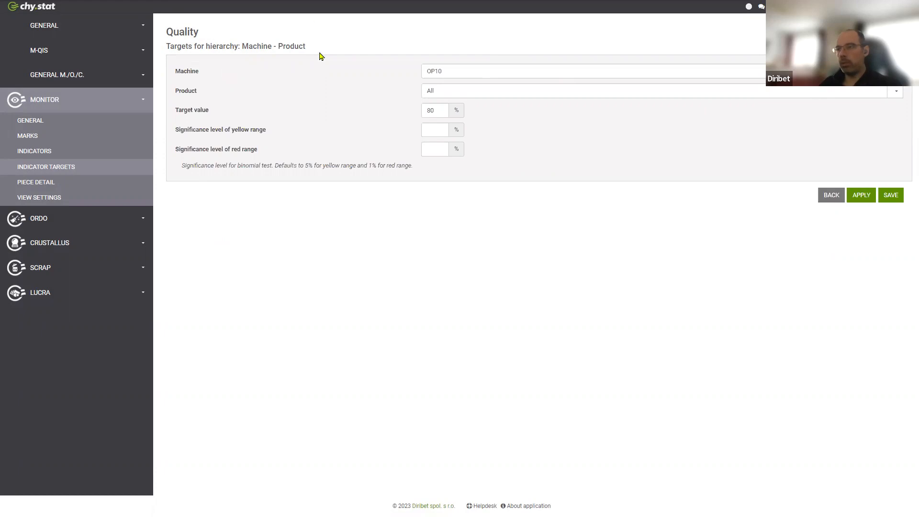
pyautogui.click(832, 195)
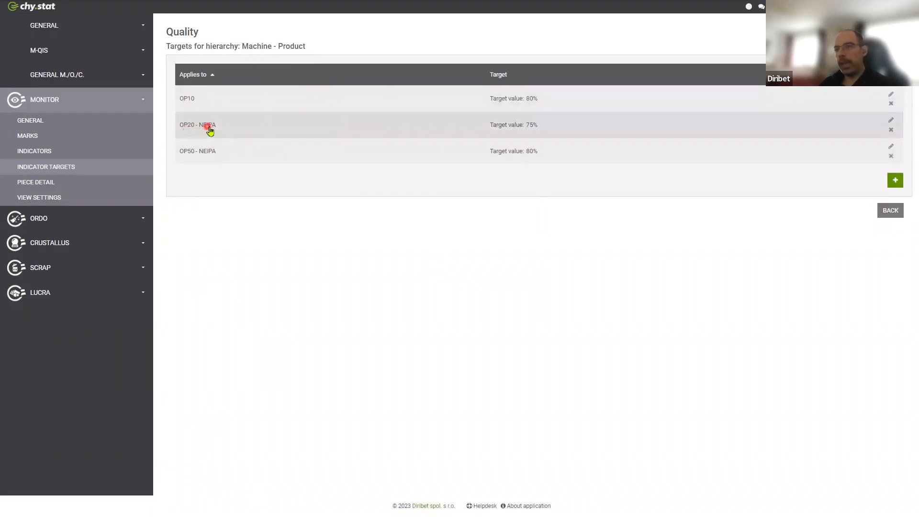
pyautogui.click(722, 126)
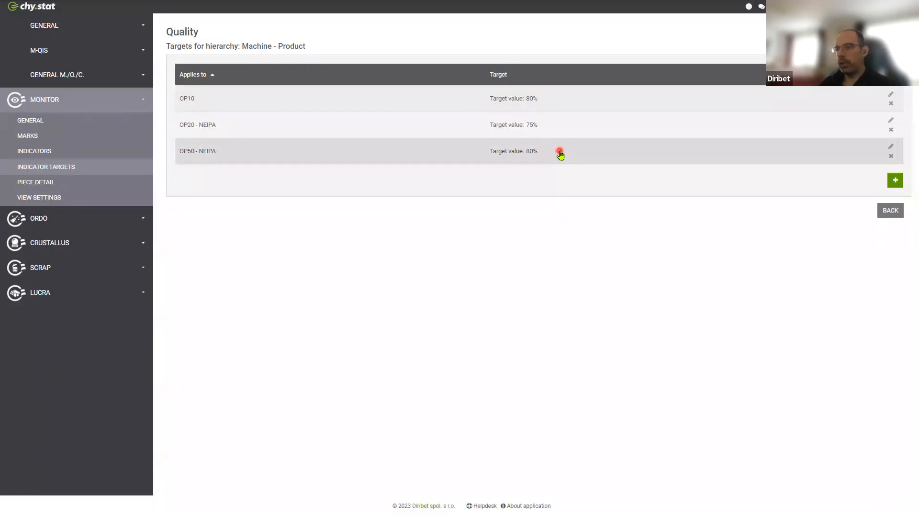
# Step: Check the Quality targets for the Machine hierarchy, then return to the Quality indicator's default target and hierarchy list
pyautogui.click(890, 212)
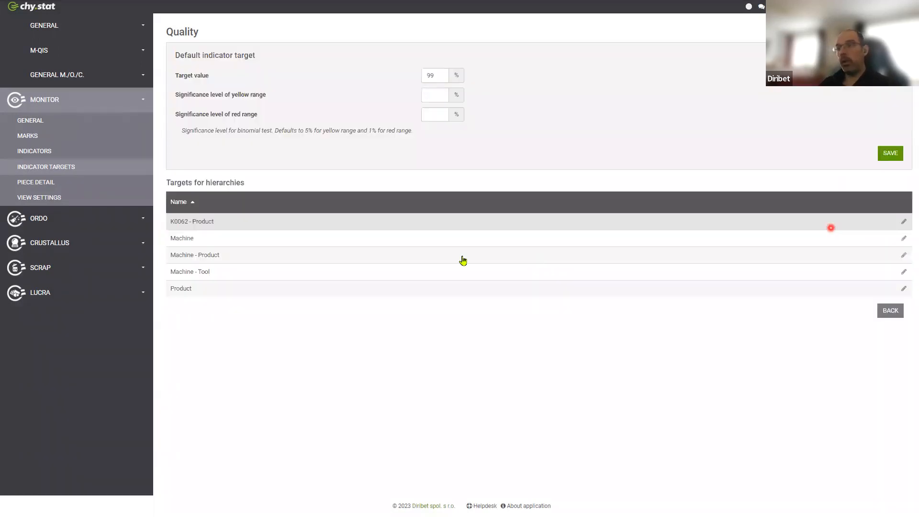
pyautogui.click(424, 239)
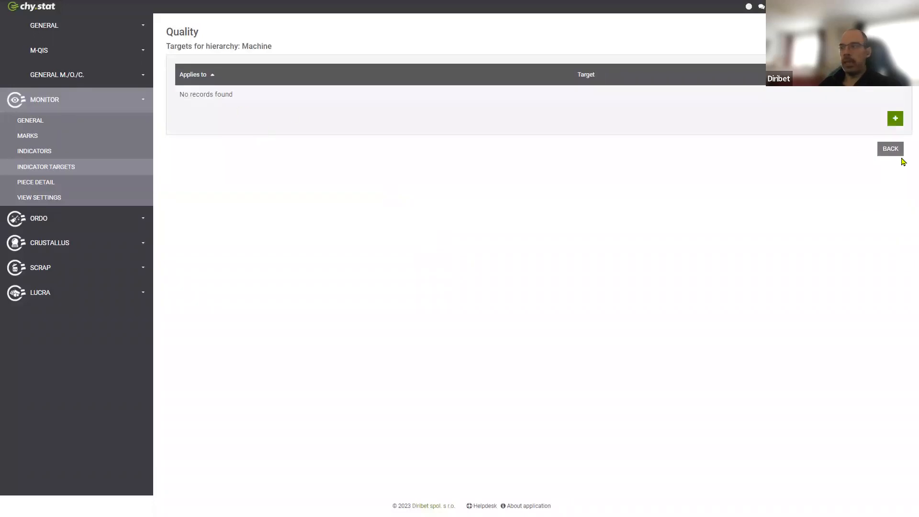
pyautogui.click(888, 151)
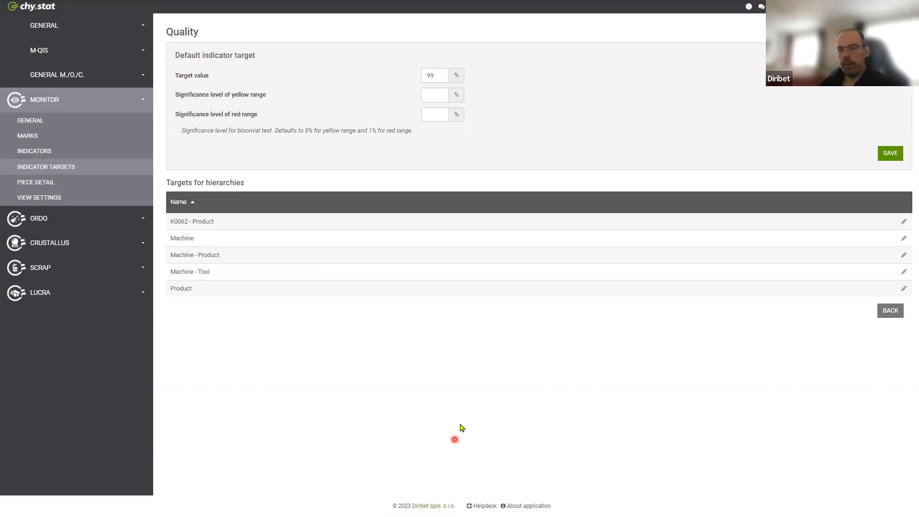
pyautogui.hotkey('alt', 'Tab')
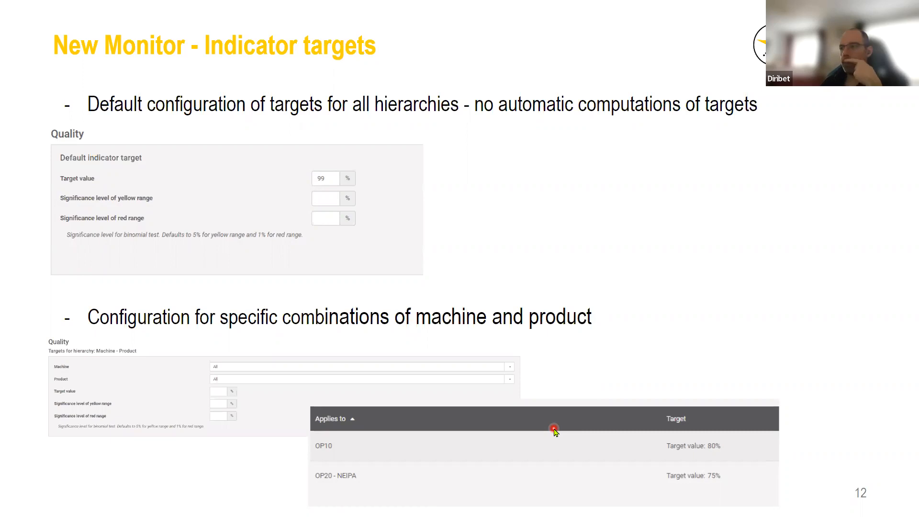
pyautogui.press('Right')
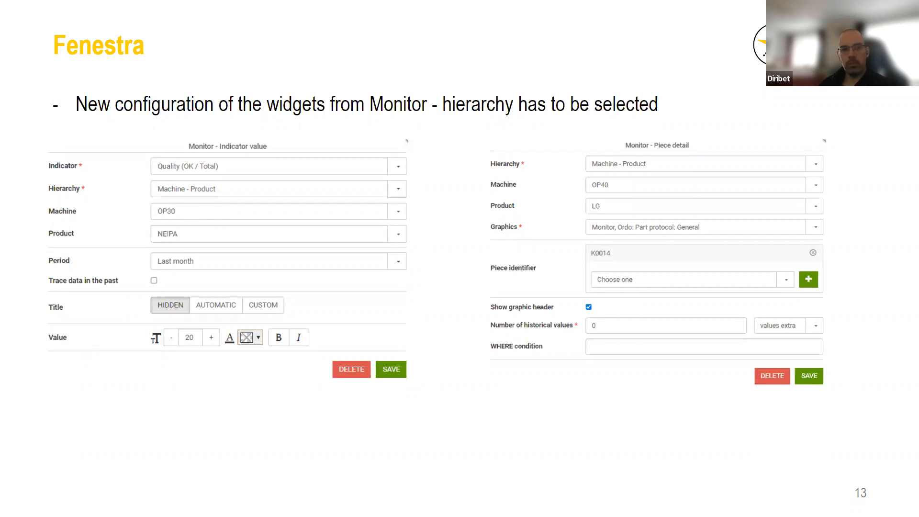
pyautogui.press('Right')
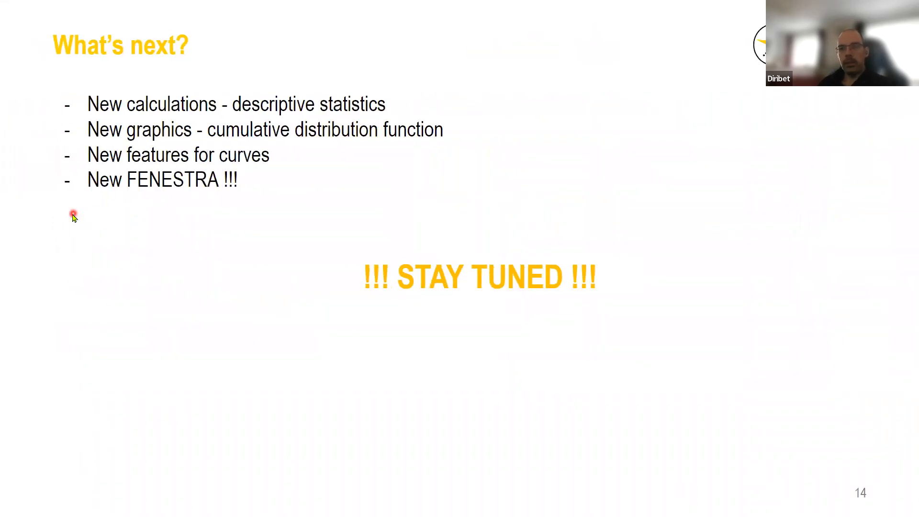